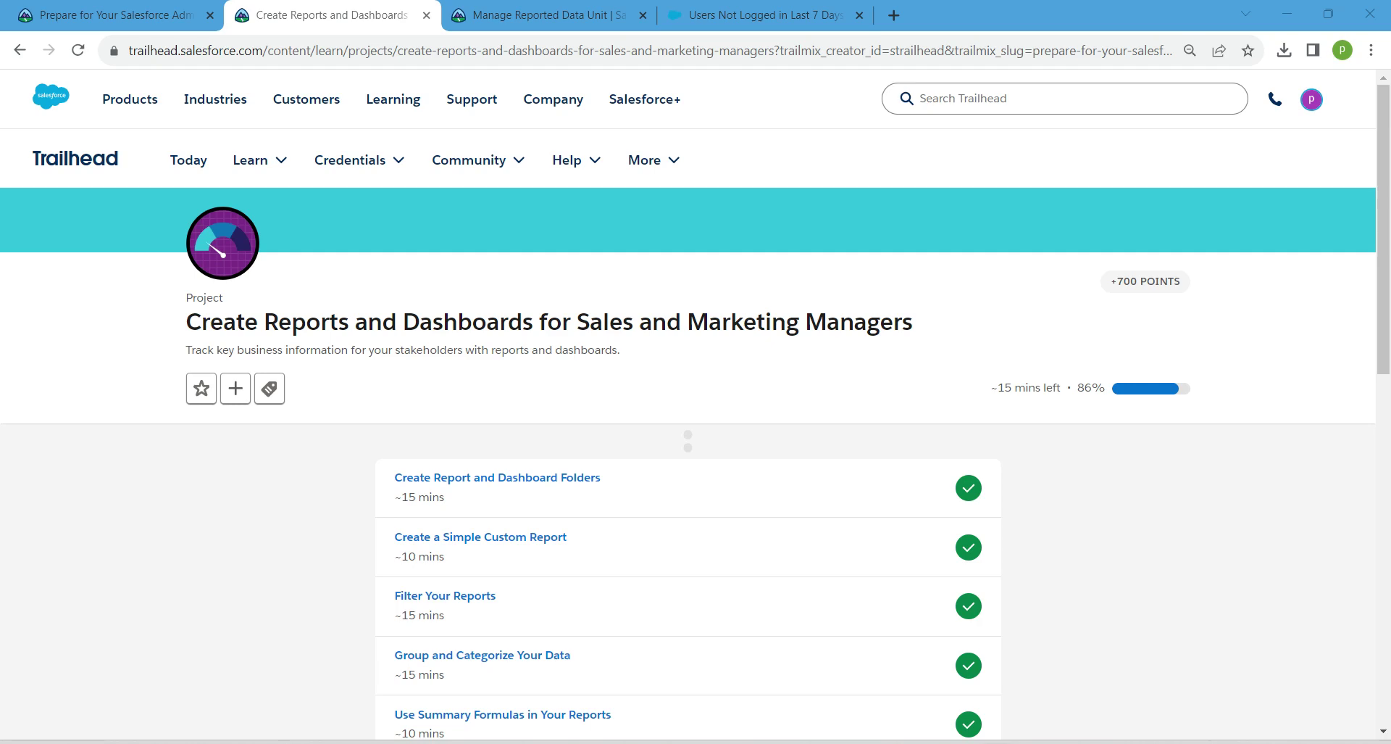
# Open the Visualize Your Data unit in Trailhead, and switch to Salesforce to show the recent reports.
pyautogui.scroll(-4, 1383, 229)
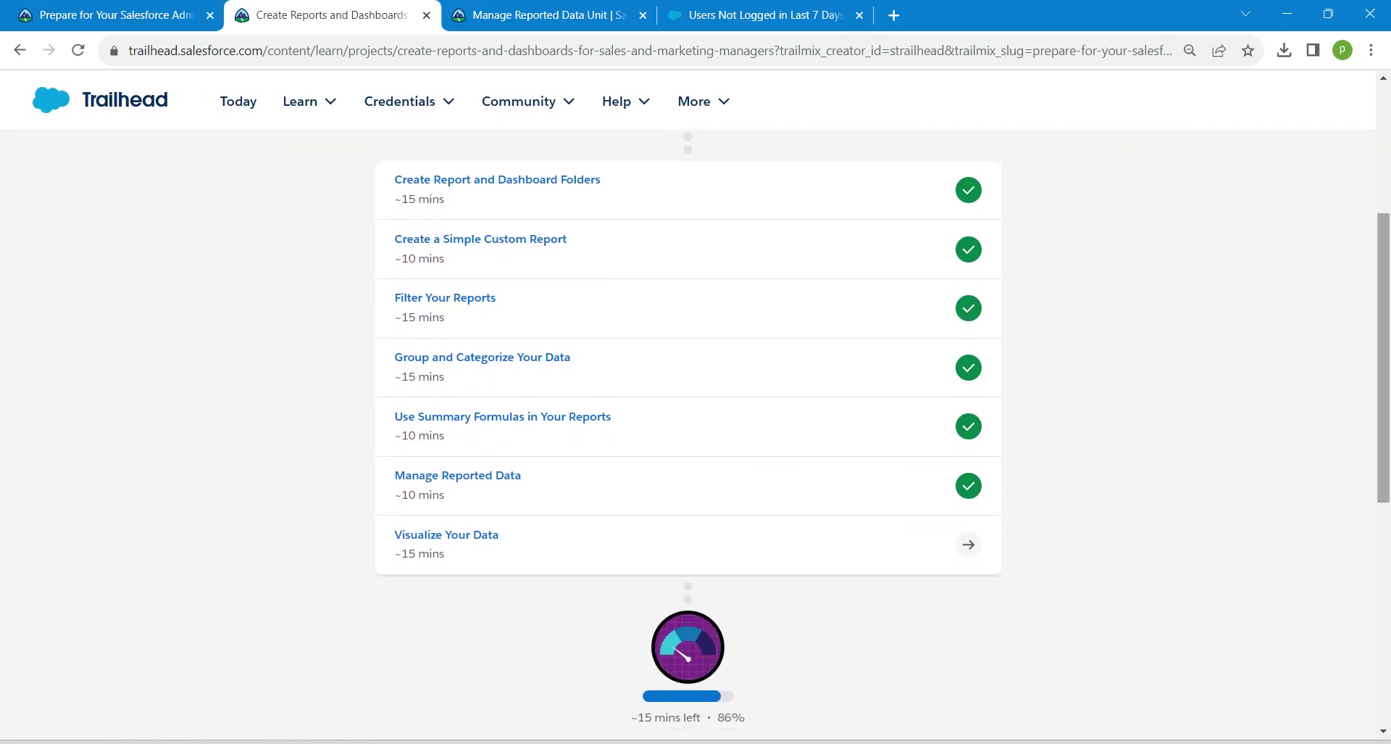
pyautogui.moveTo(447, 534); pyautogui.dragTo(539, 14)
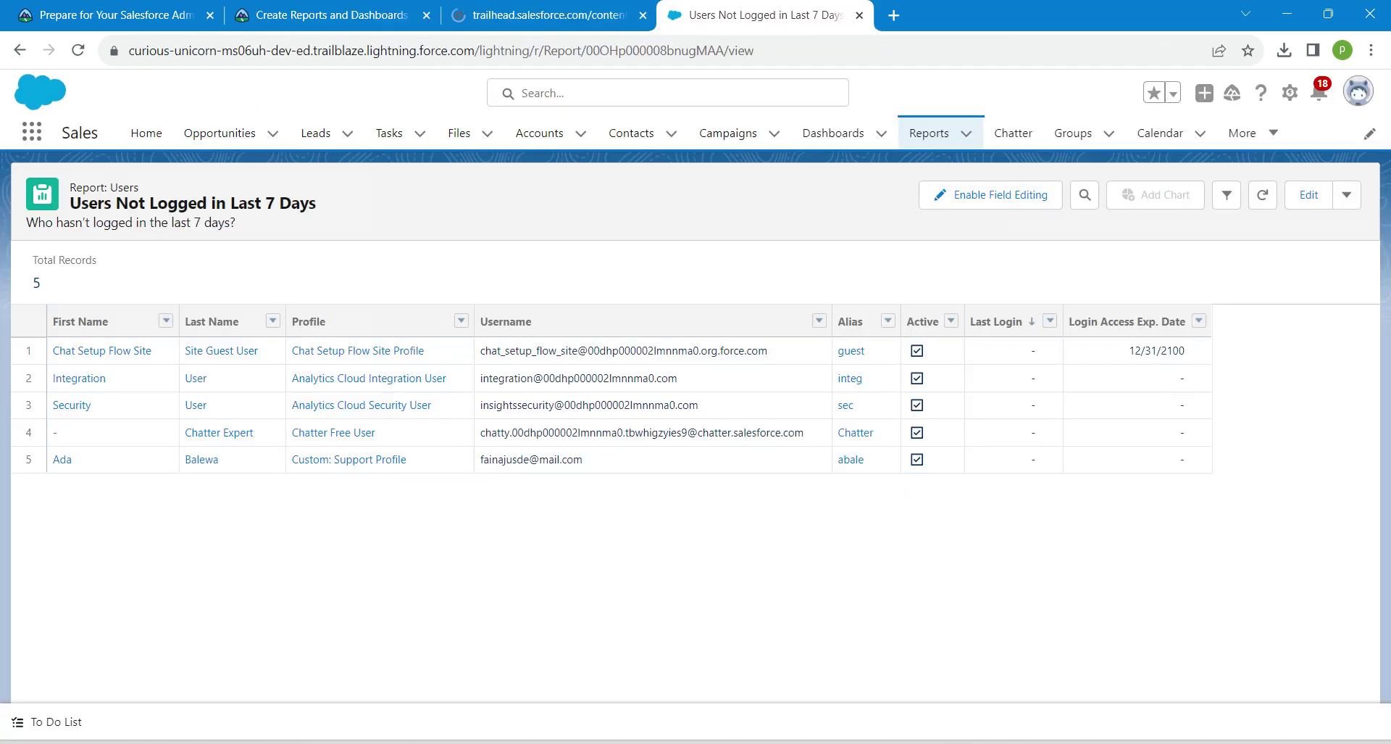
pyautogui.click(761, 14)
pyautogui.click(929, 133)
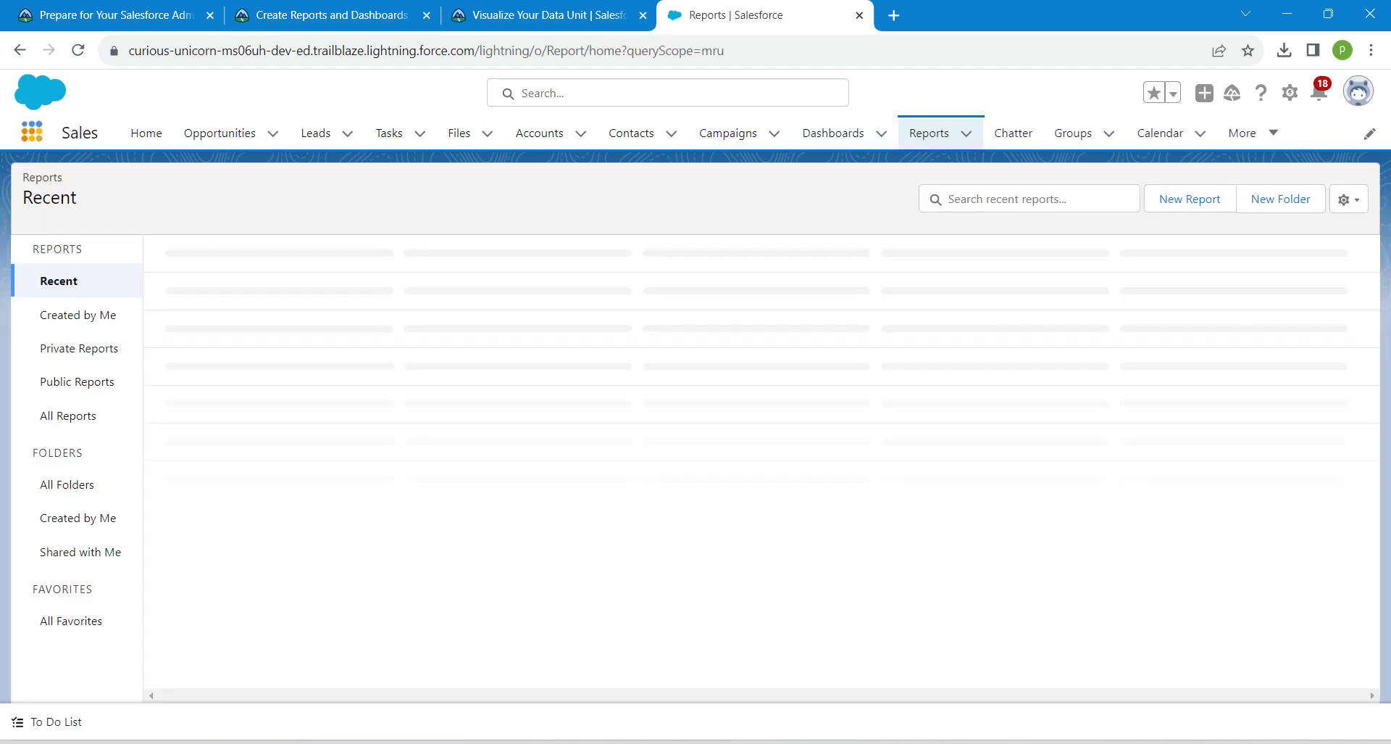
pyautogui.click(32, 131)
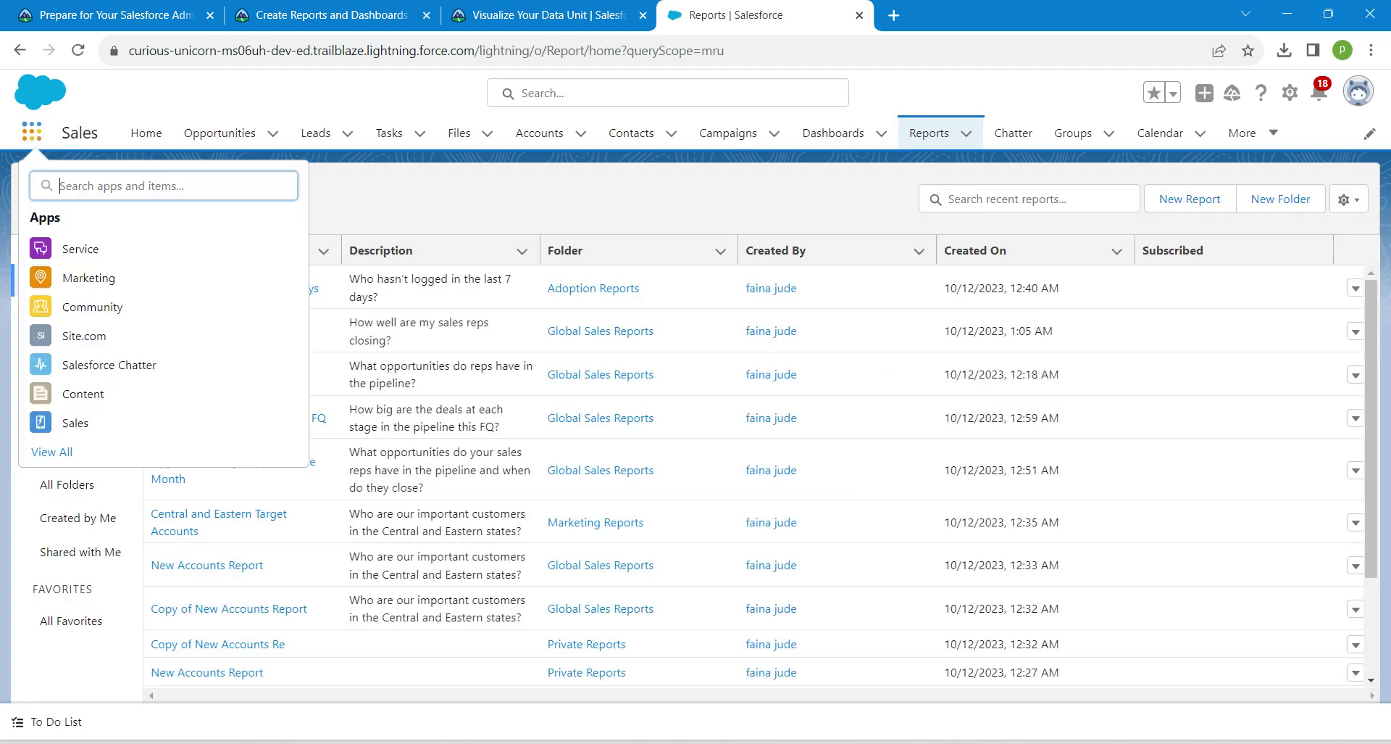
pyautogui.write('sal')
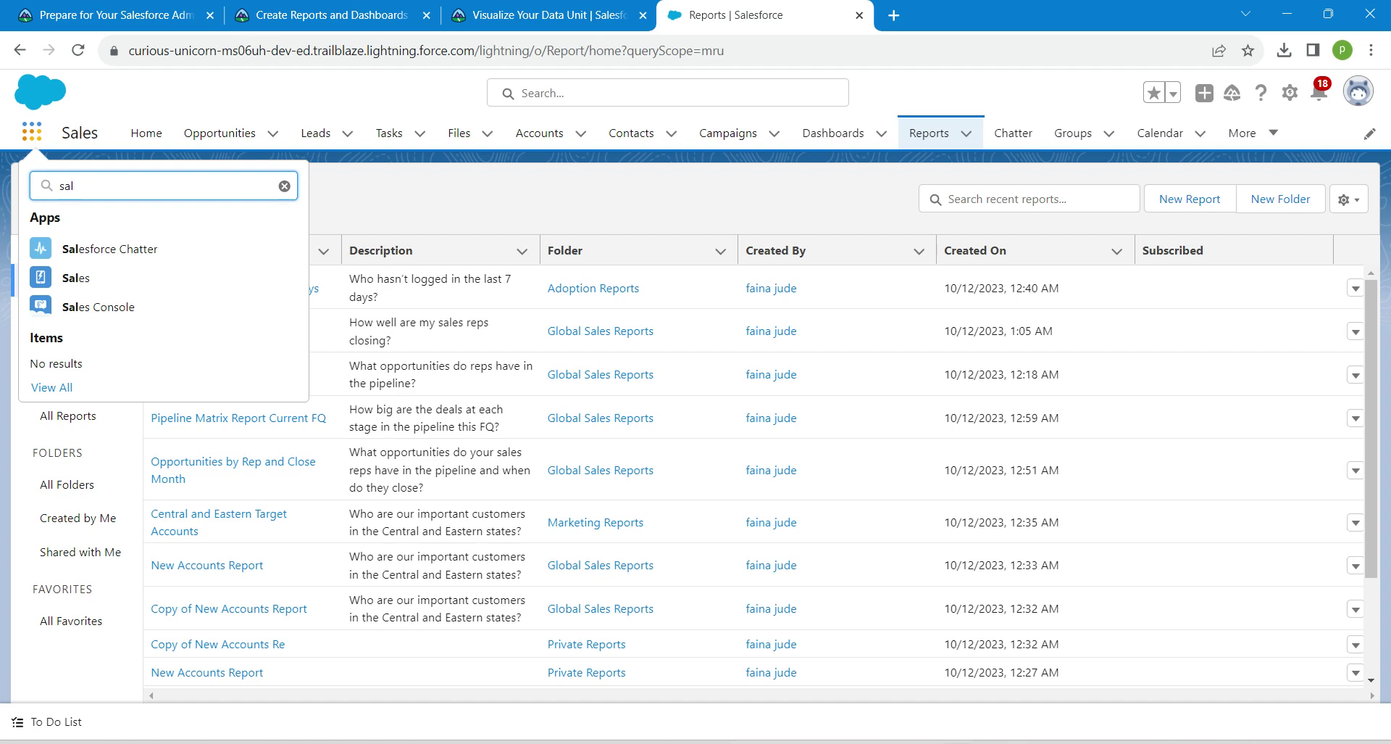
pyautogui.write('es')
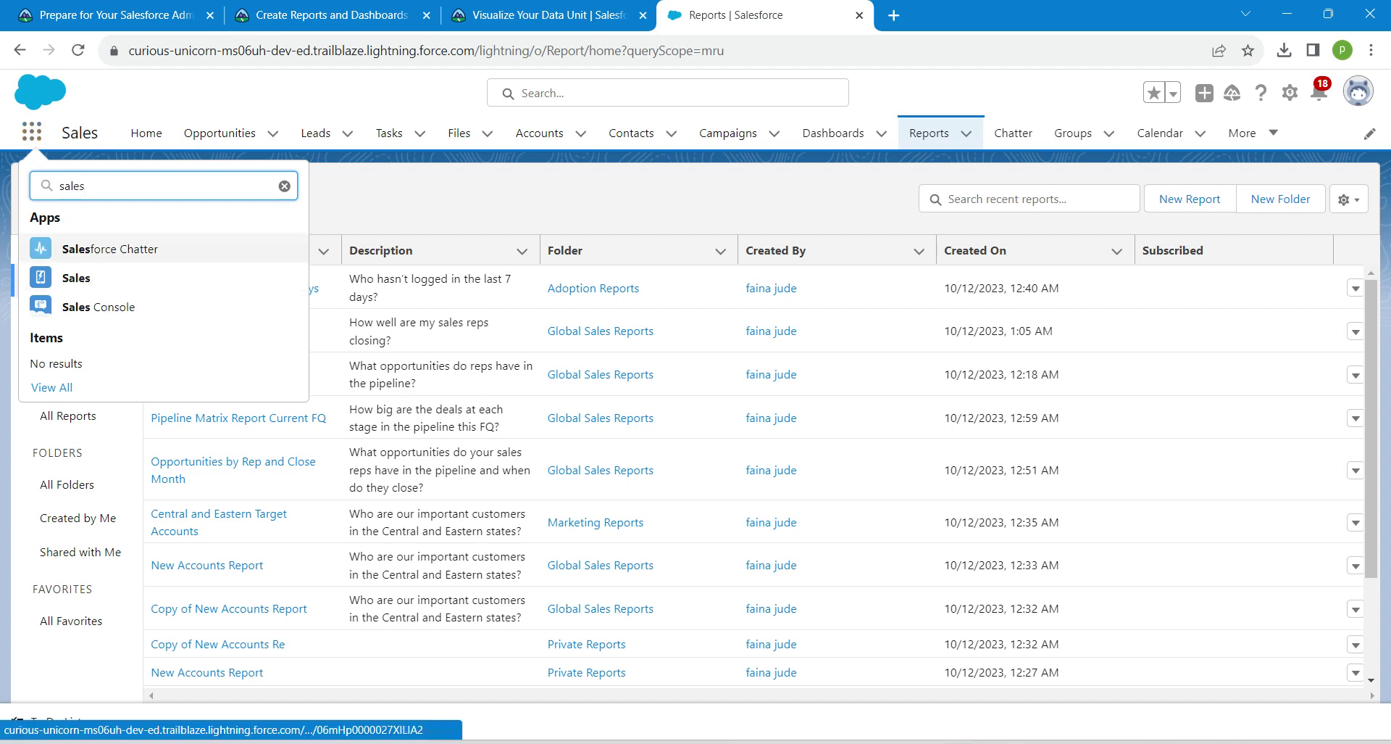
pyautogui.press('Escape')
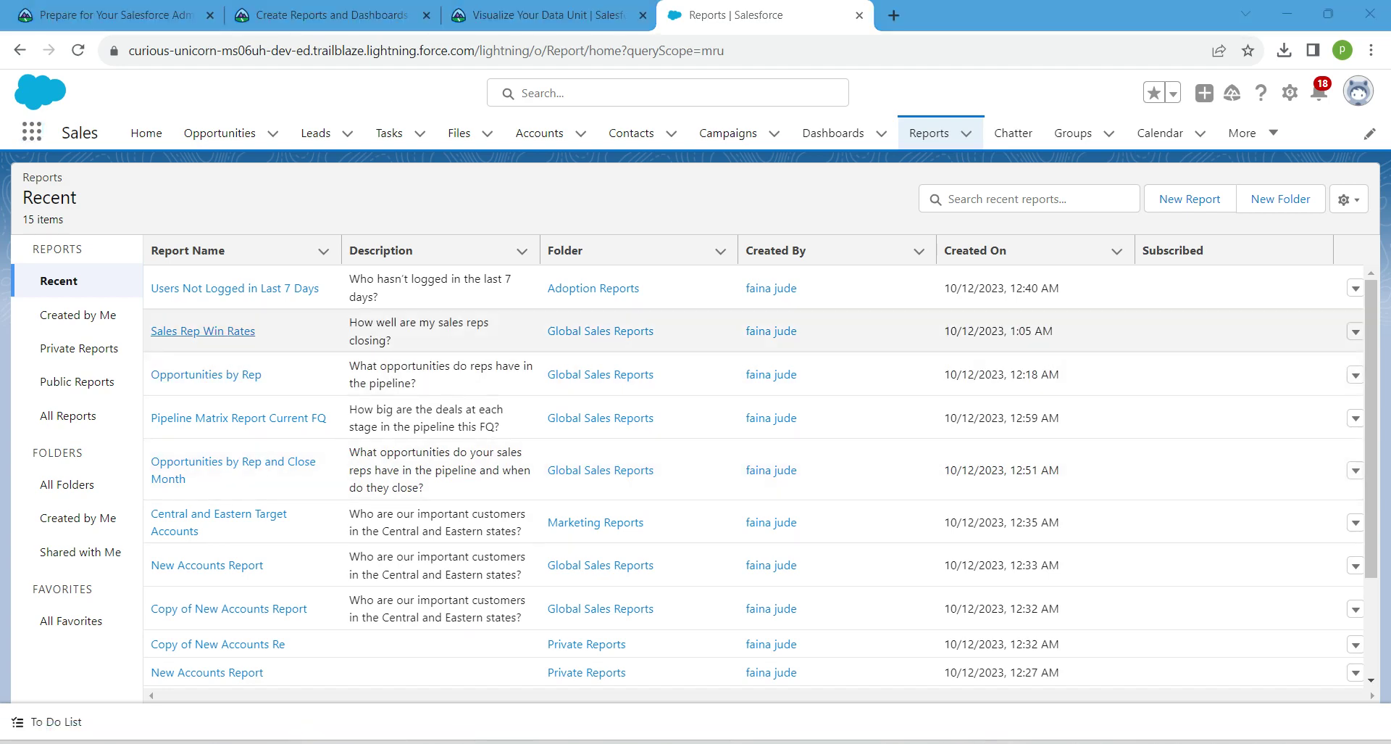
# Add a chart to the Sales Rep Win Rates report and display it as a Column chart.
pyautogui.click(203, 332)
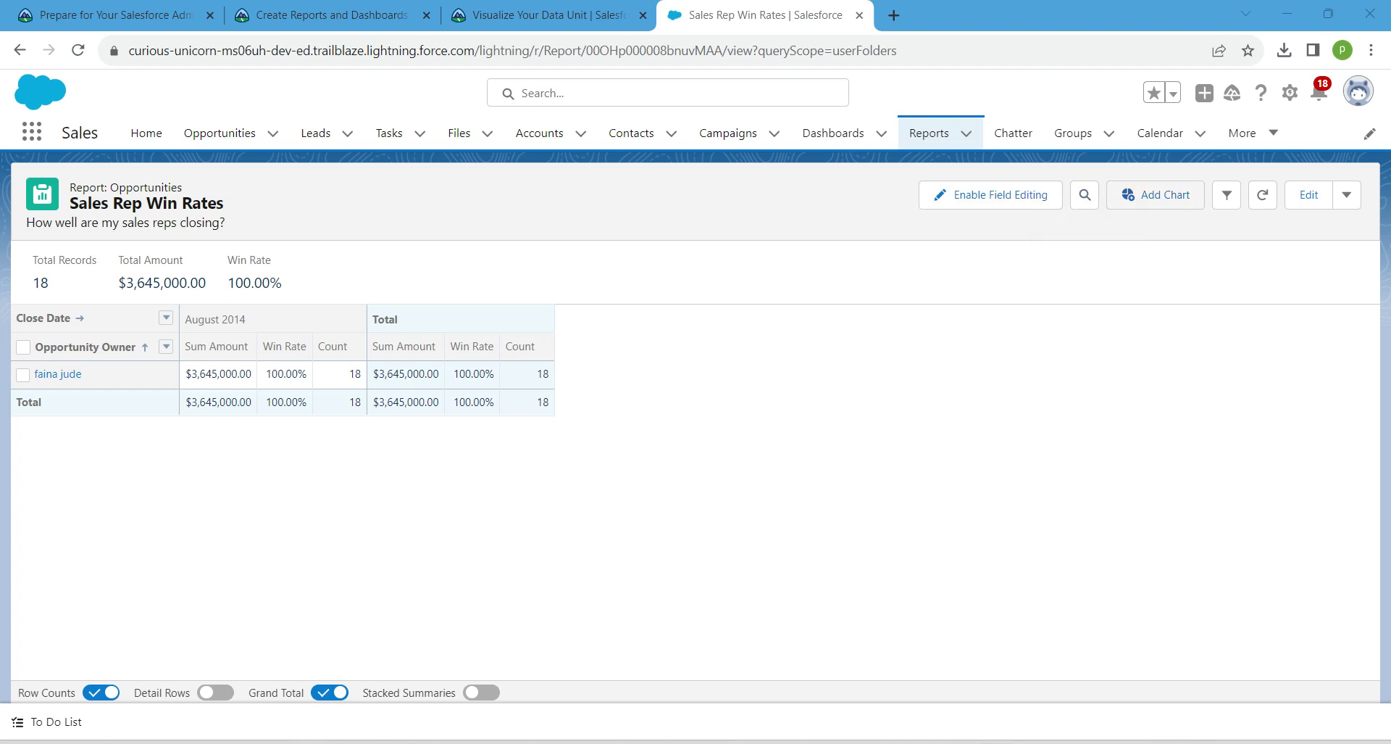
pyautogui.click(1156, 195)
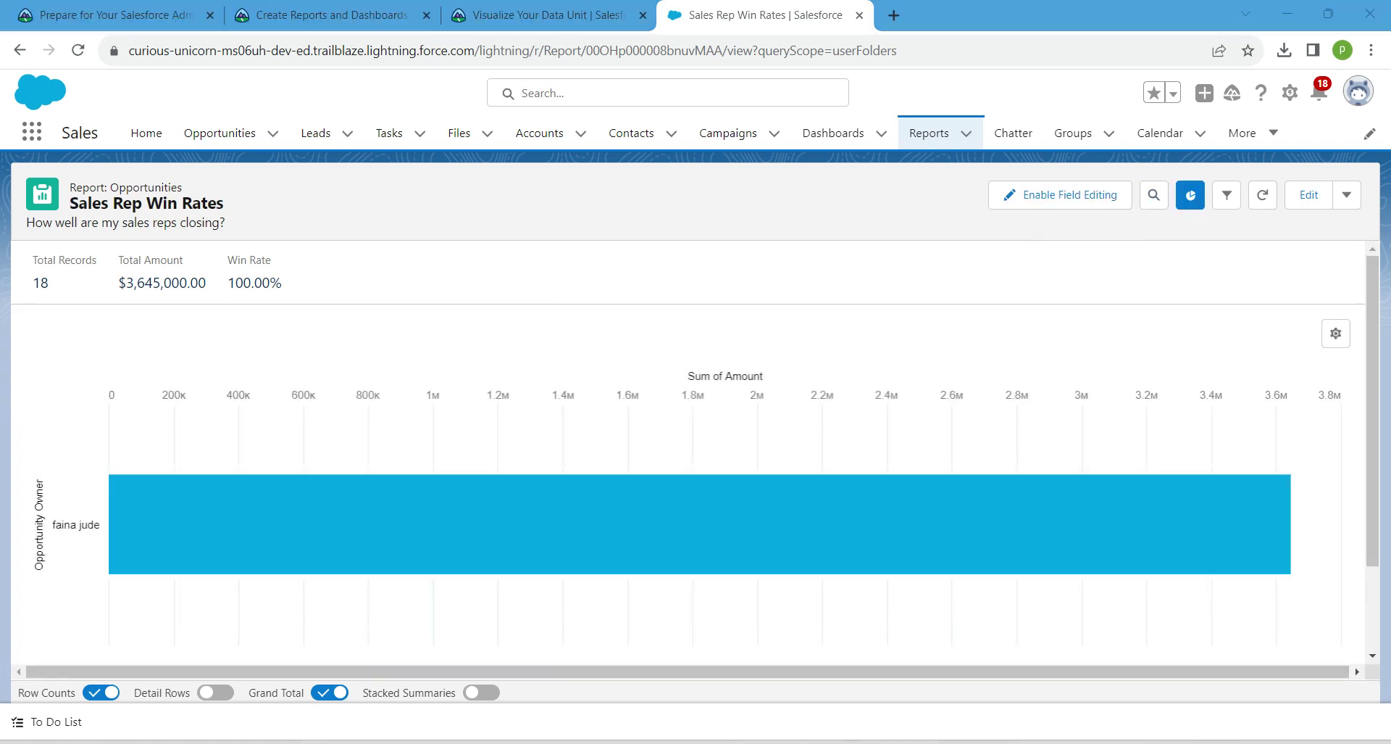
pyautogui.click(1336, 333)
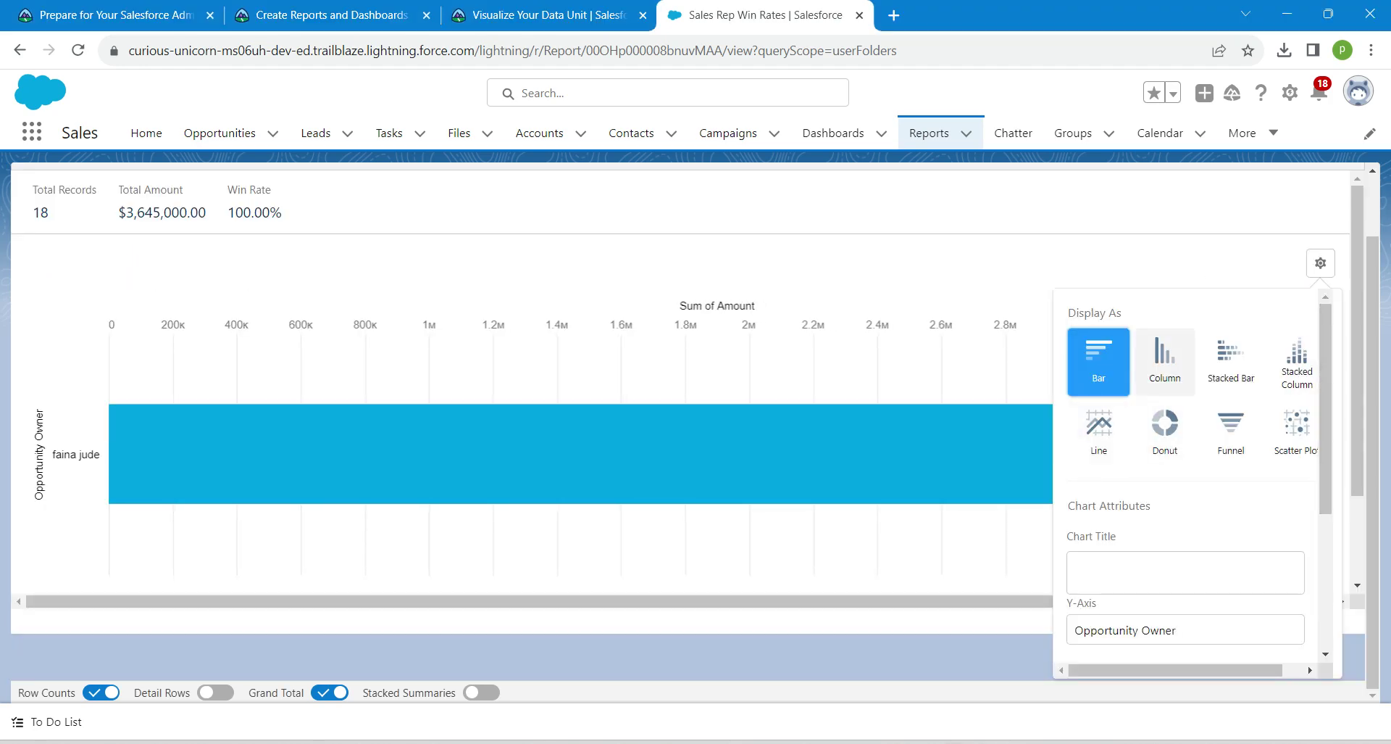
pyautogui.click(1165, 360)
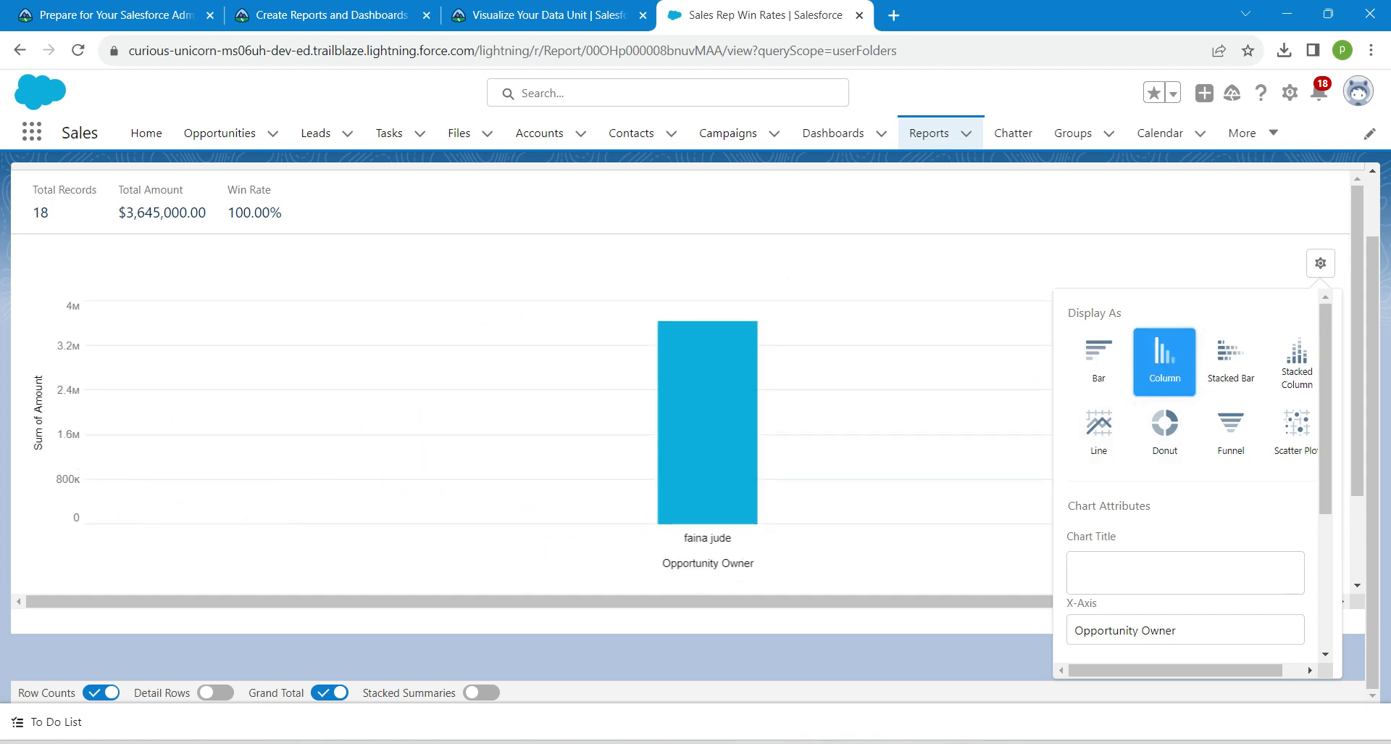
# Set the chart title to "Sales Rep Win Rates", copied from the Trailhead instructions.
pyautogui.click(1076, 572)
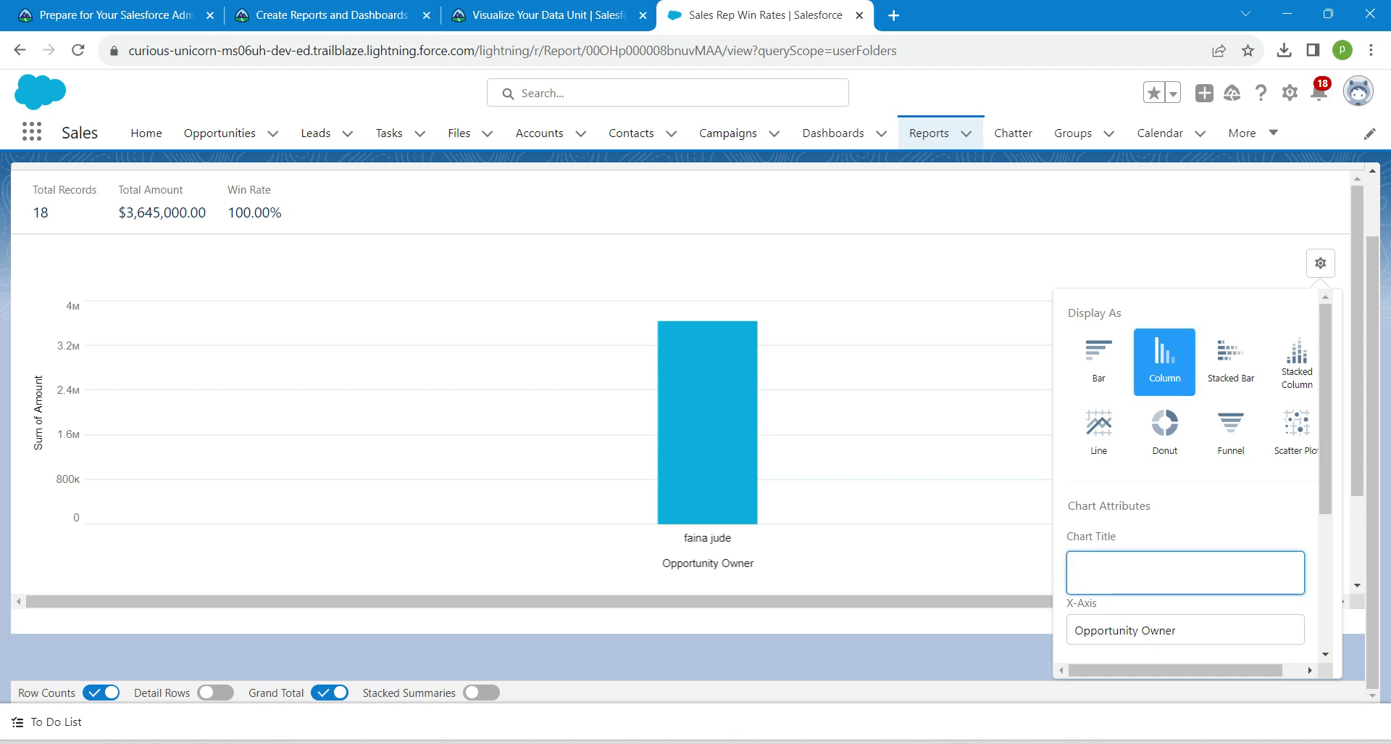
pyautogui.click(550, 14)
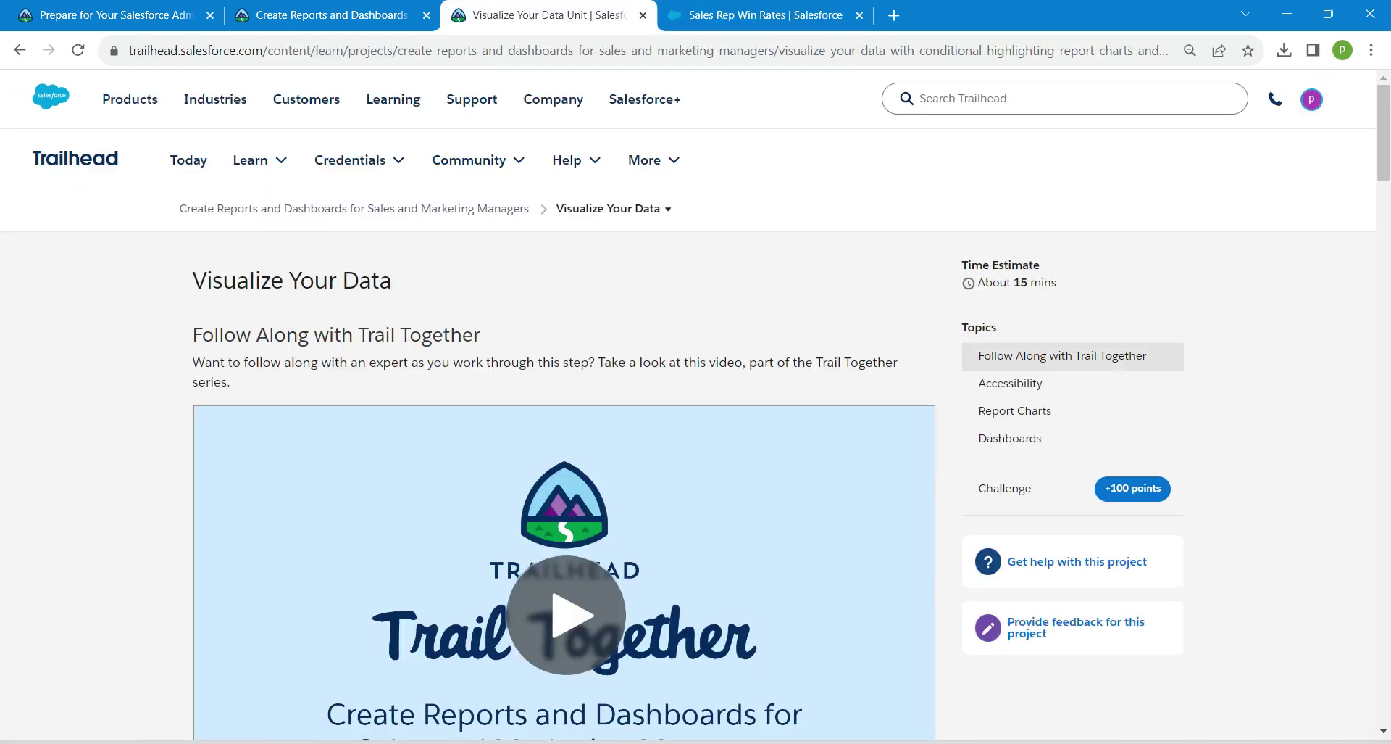
pyautogui.scroll(-15, 565, 471)
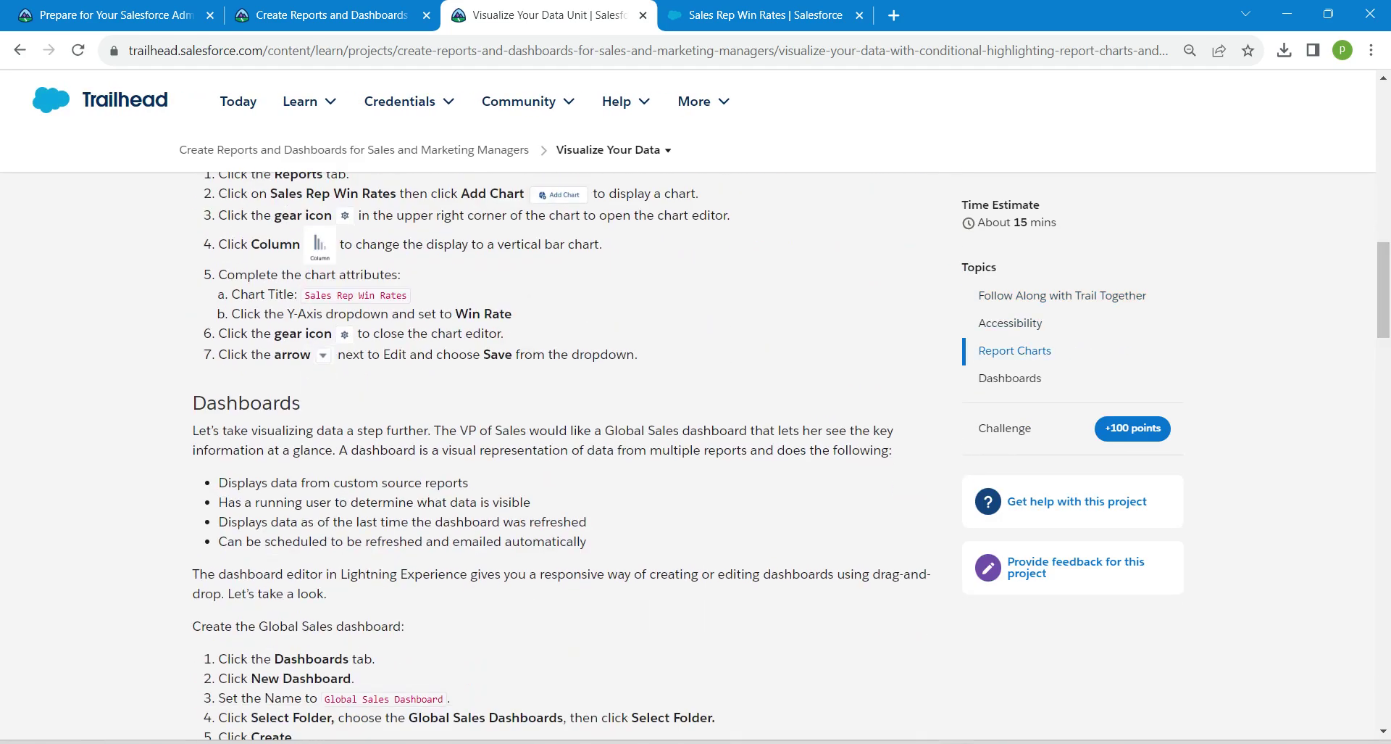
pyautogui.moveTo(305, 295); pyautogui.dragTo(406, 295)
pyautogui.hotkey('ctrl', 'c')
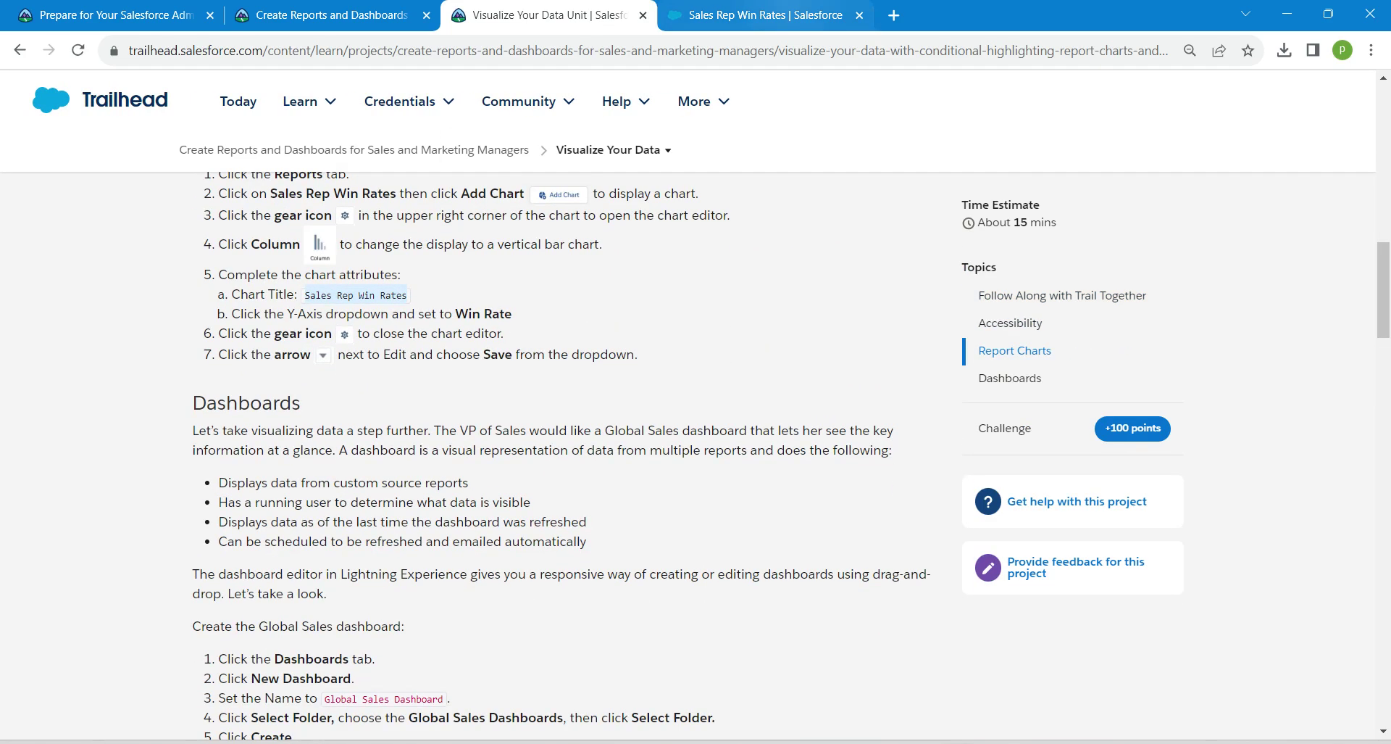
pyautogui.click(761, 14)
pyautogui.hotkey('ctrl', 'v')
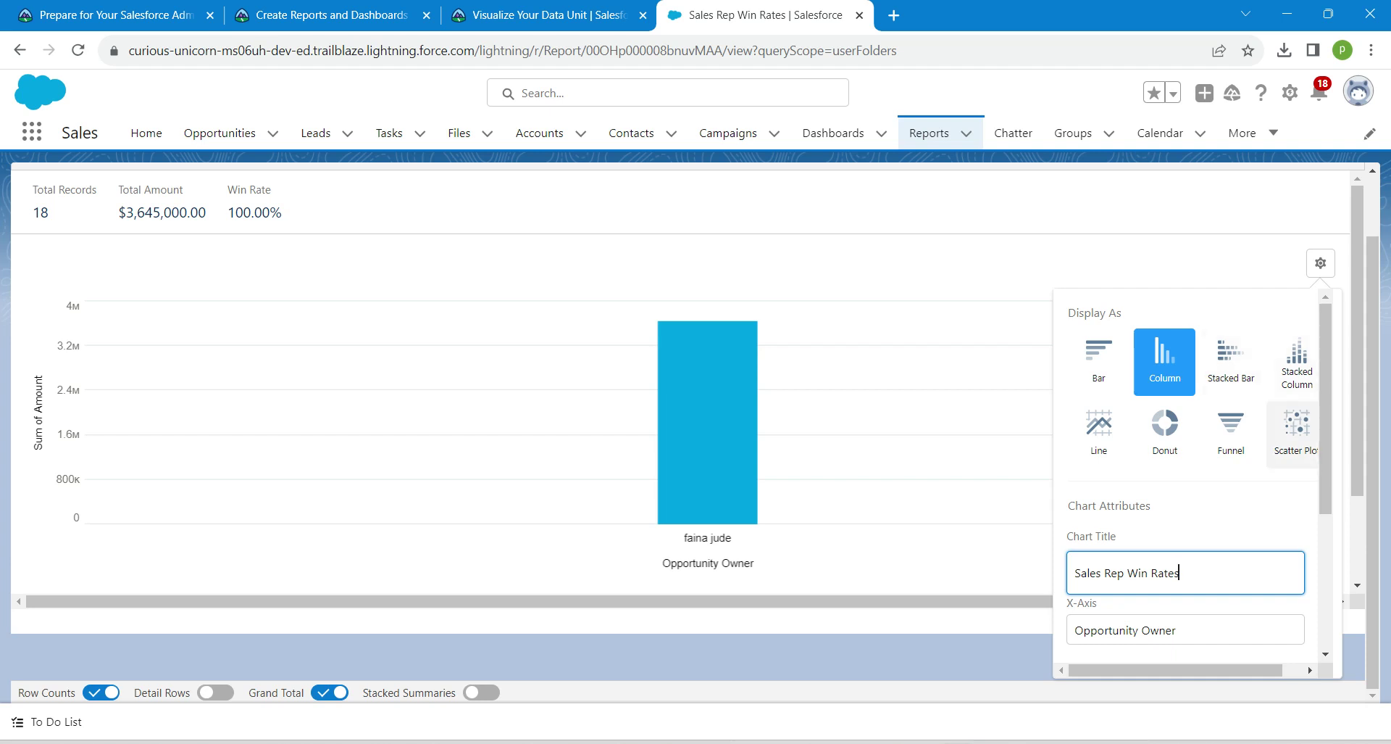
# Set the chart's Y-axis to Win Rate and save the report.
pyautogui.scroll(-5, 1196, 471)
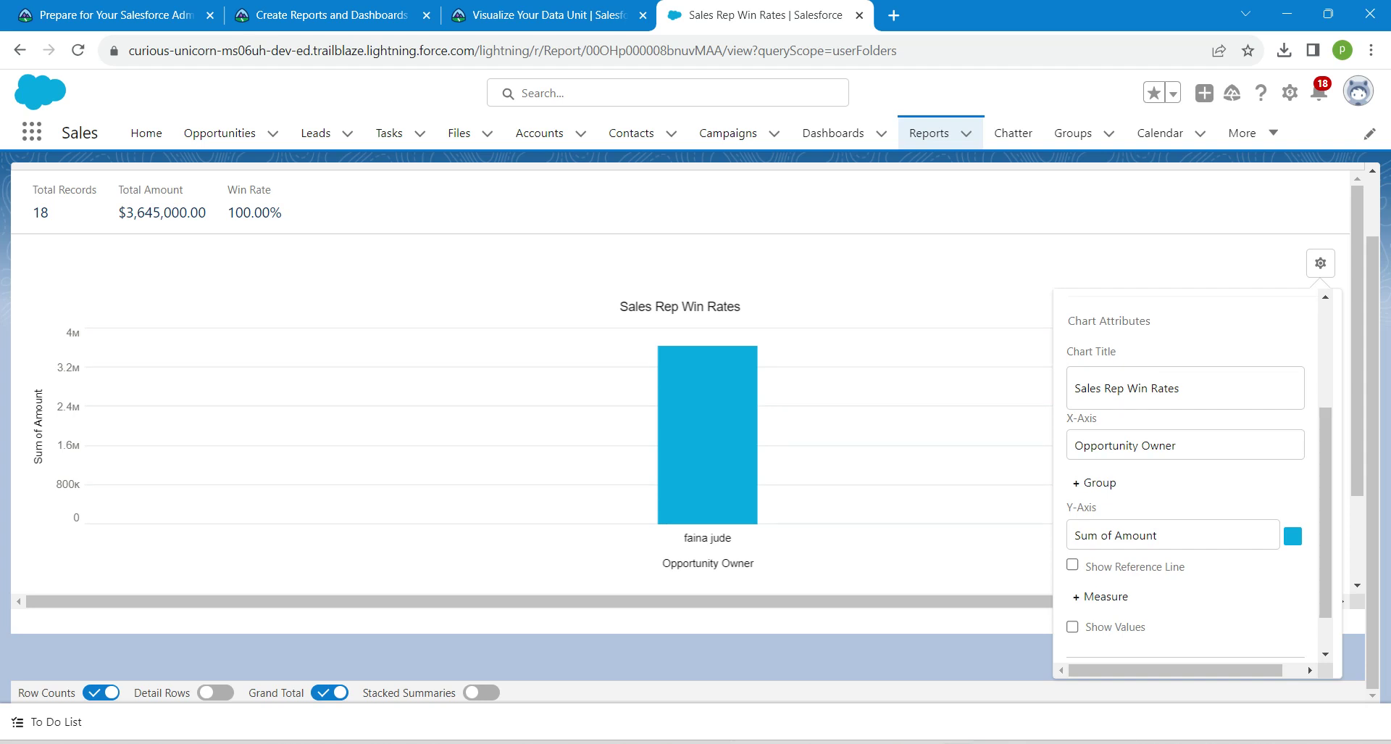
pyautogui.click(1171, 535)
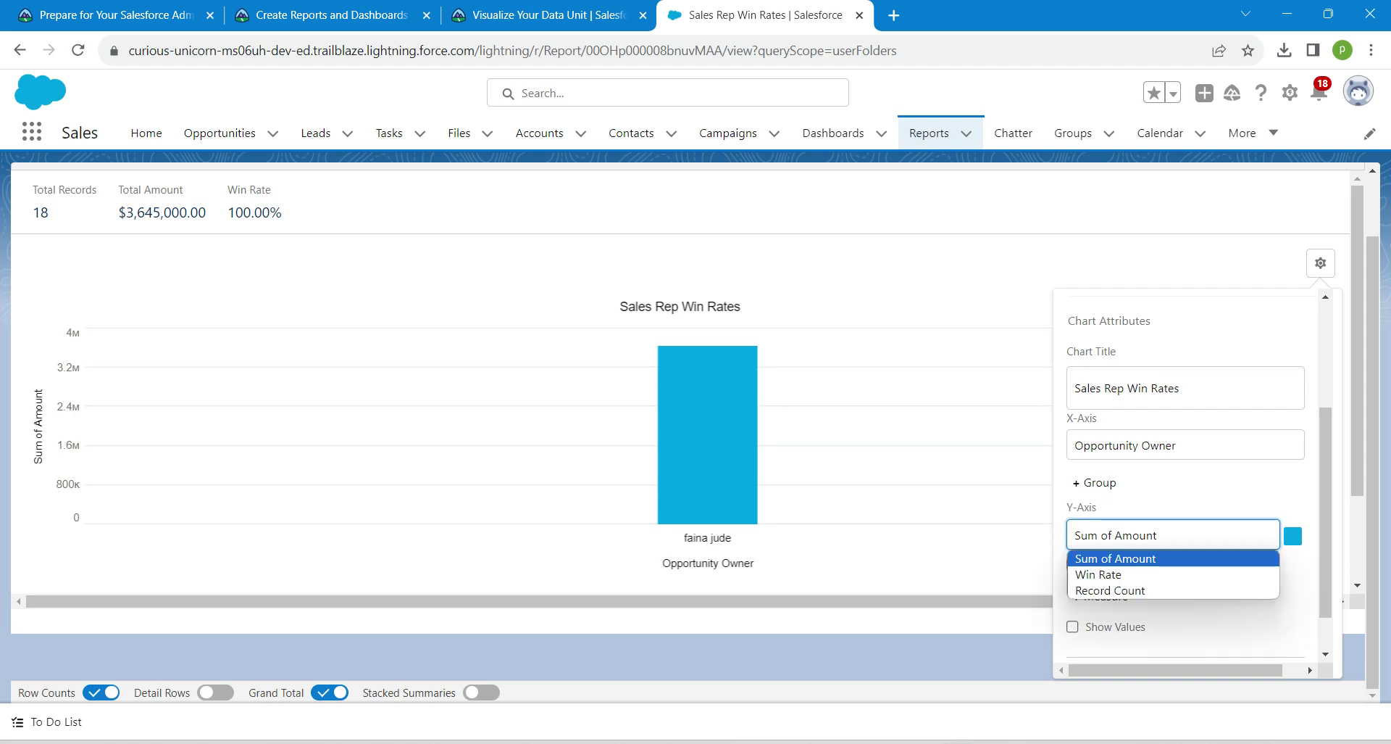
pyautogui.click(1172, 574)
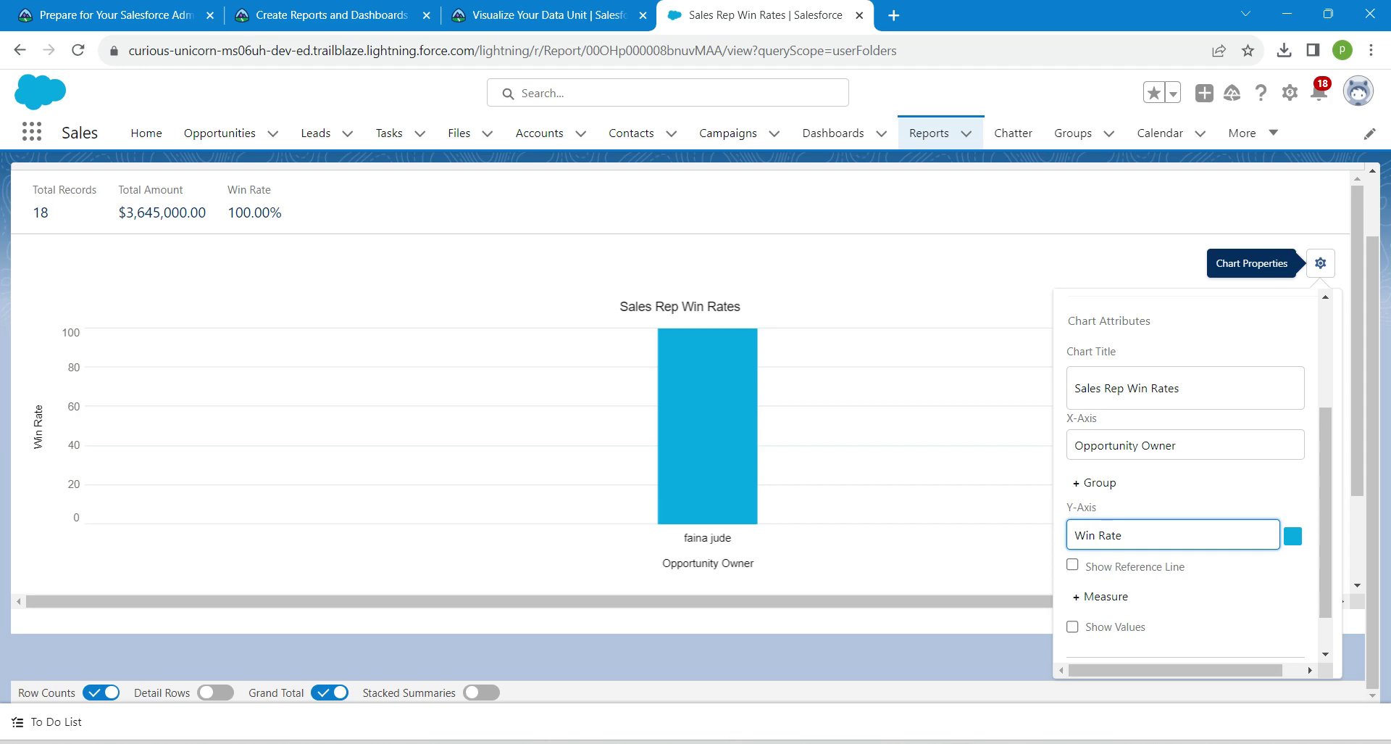
pyautogui.click(1320, 263)
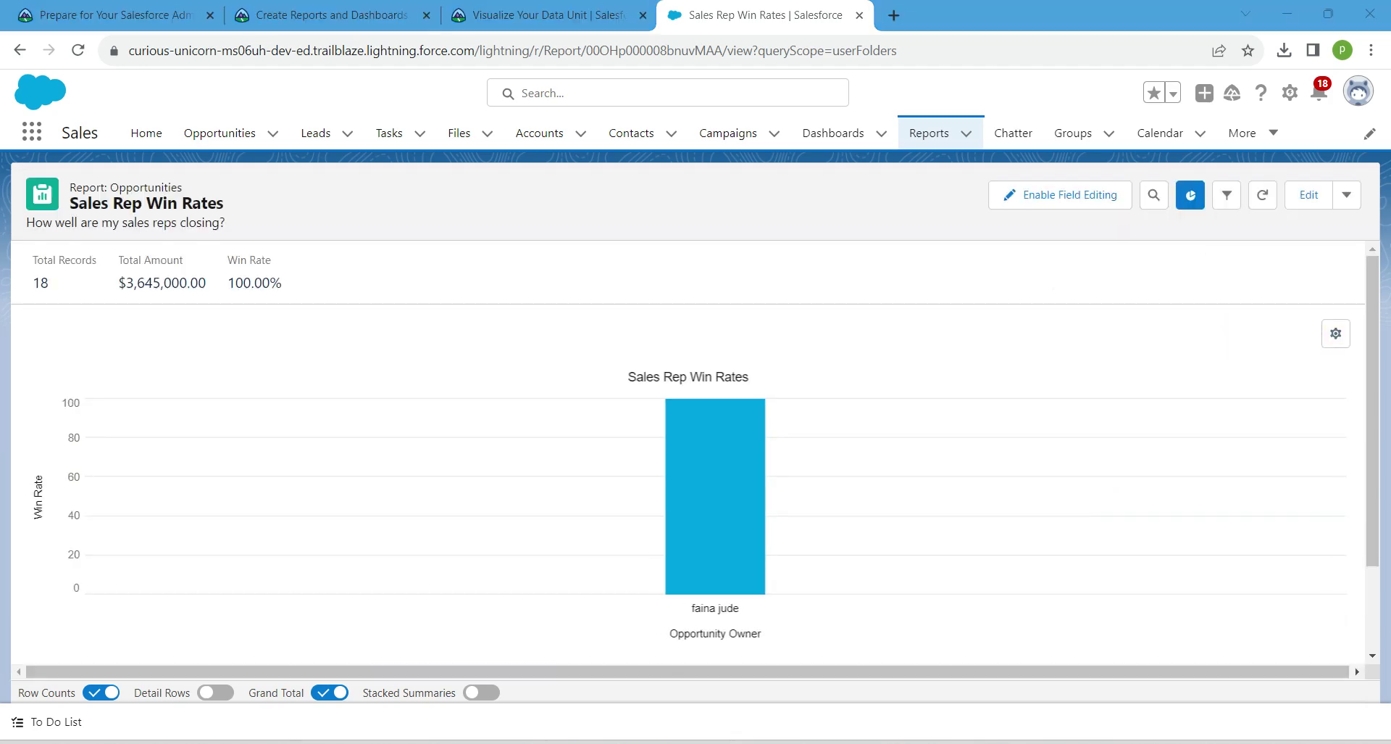
pyautogui.click(1347, 195)
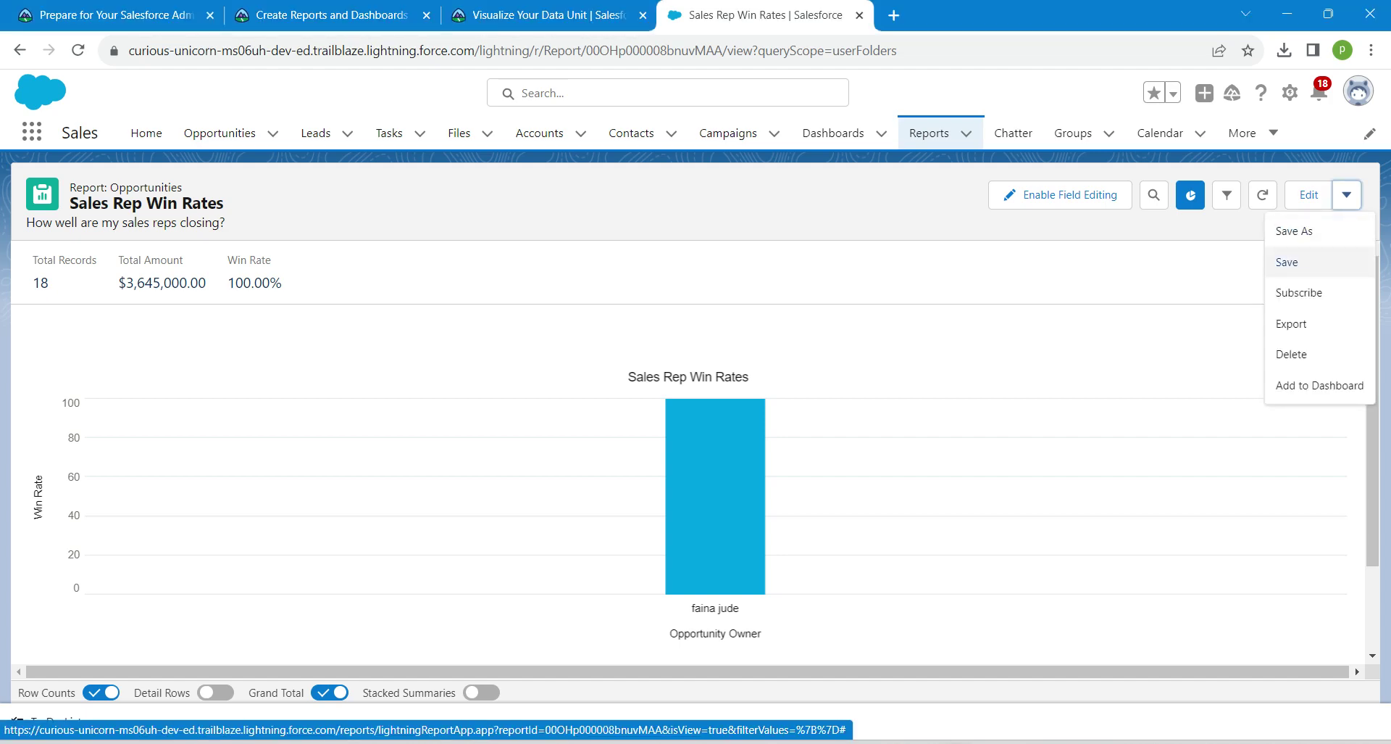
pyautogui.click(1287, 261)
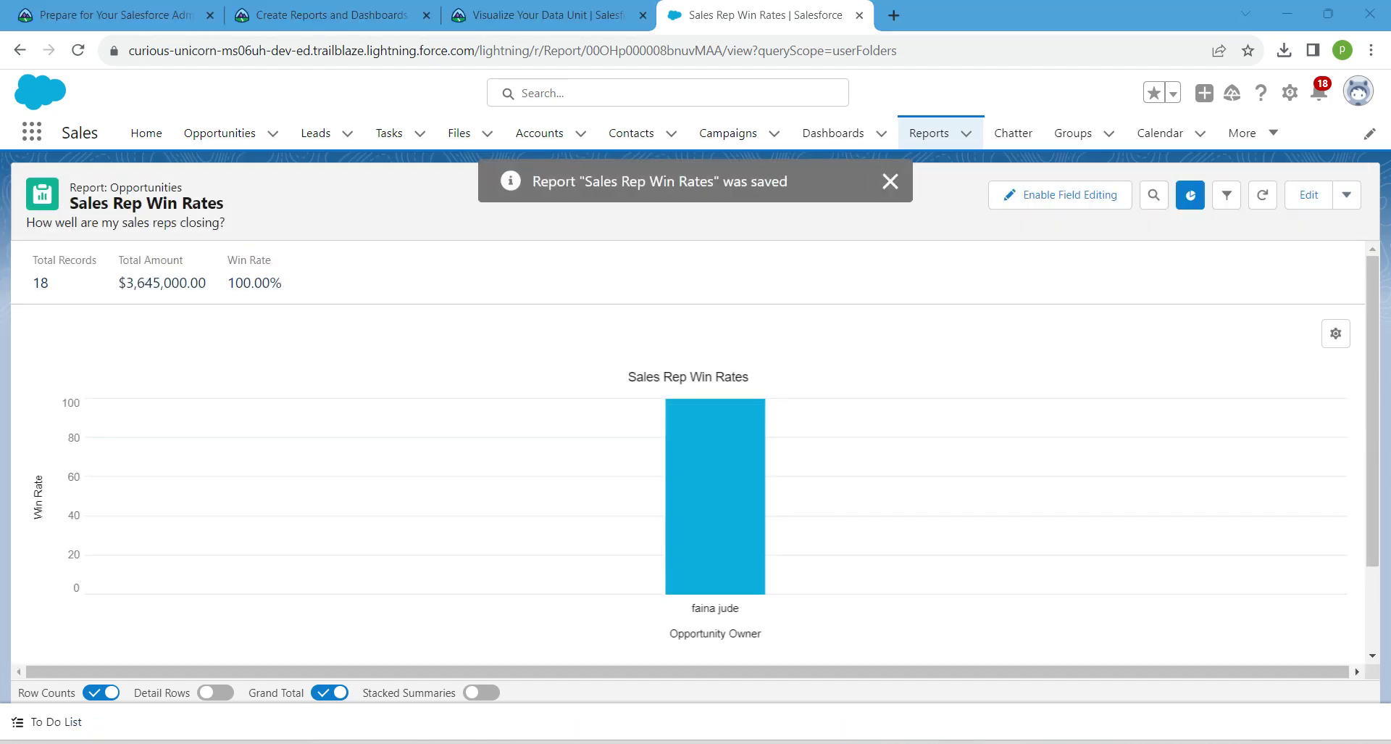
# Look through all dashboard folders and open the Global Sales Dashboards folder.
pyautogui.click(834, 132)
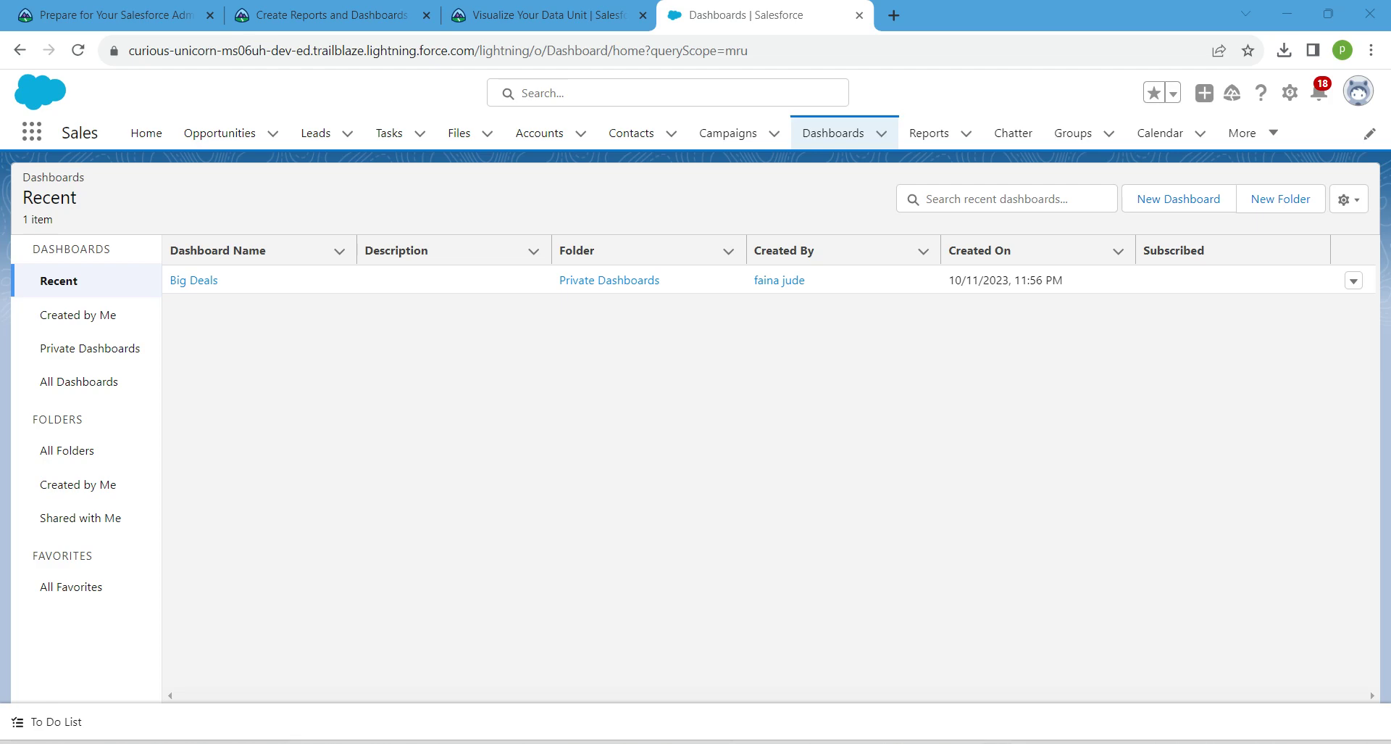
pyautogui.click(68, 450)
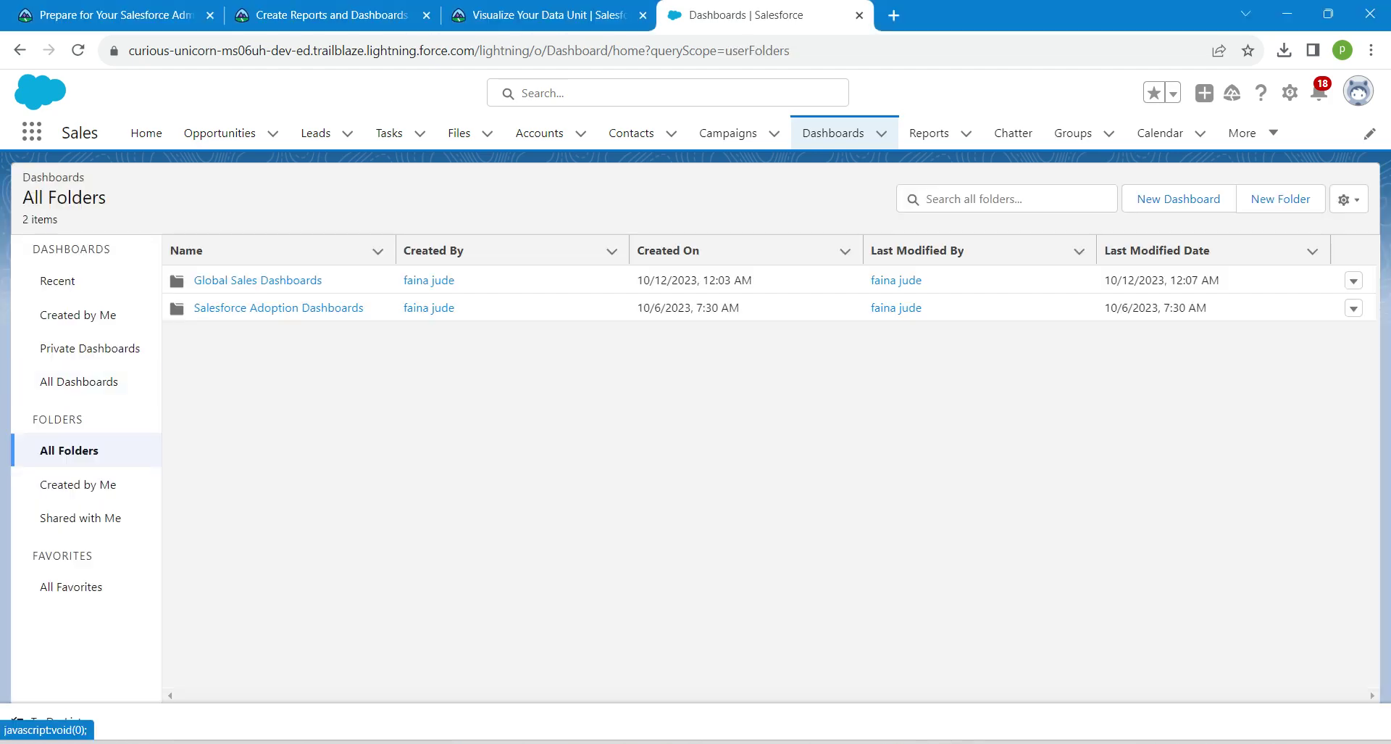
pyautogui.click(257, 279)
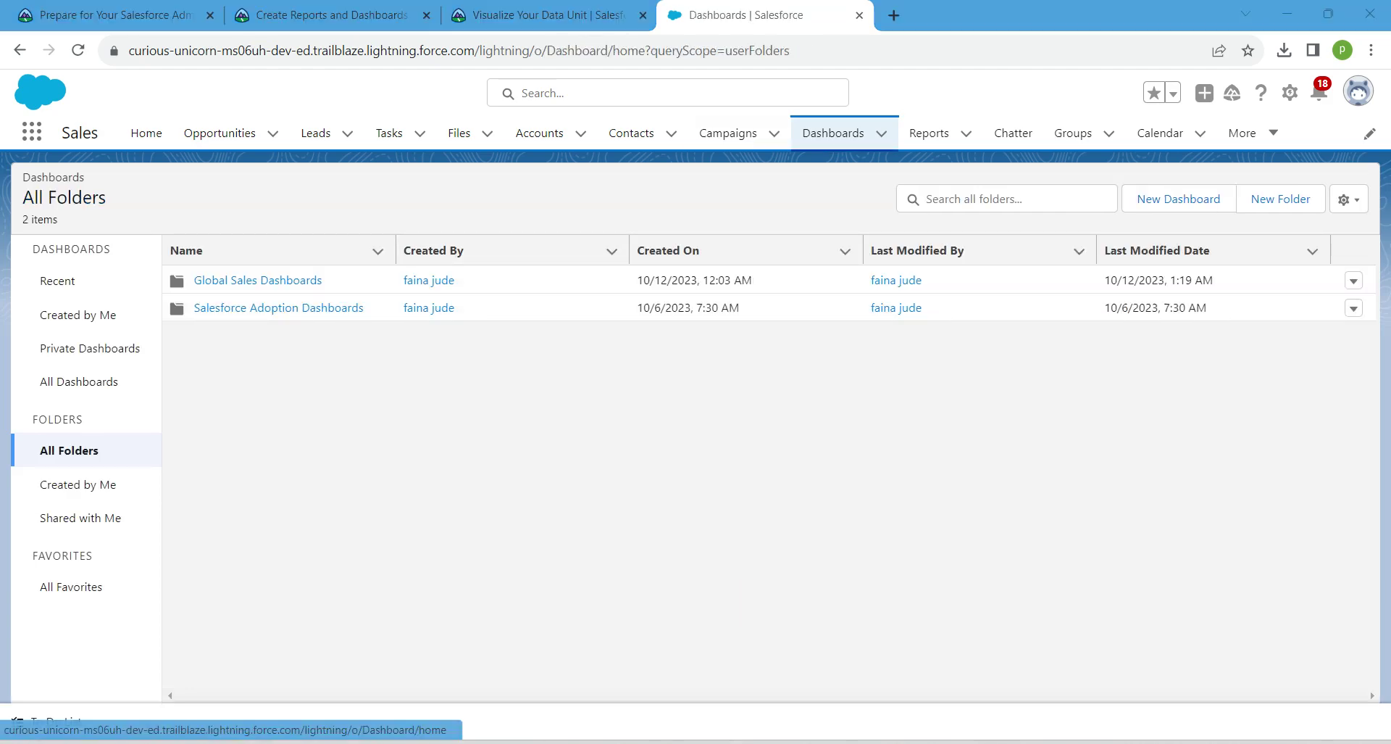
# Start a new dashboard and name it "Global Sales Dashboard", copied from the Trailhead instructions.
pyautogui.click(832, 132)
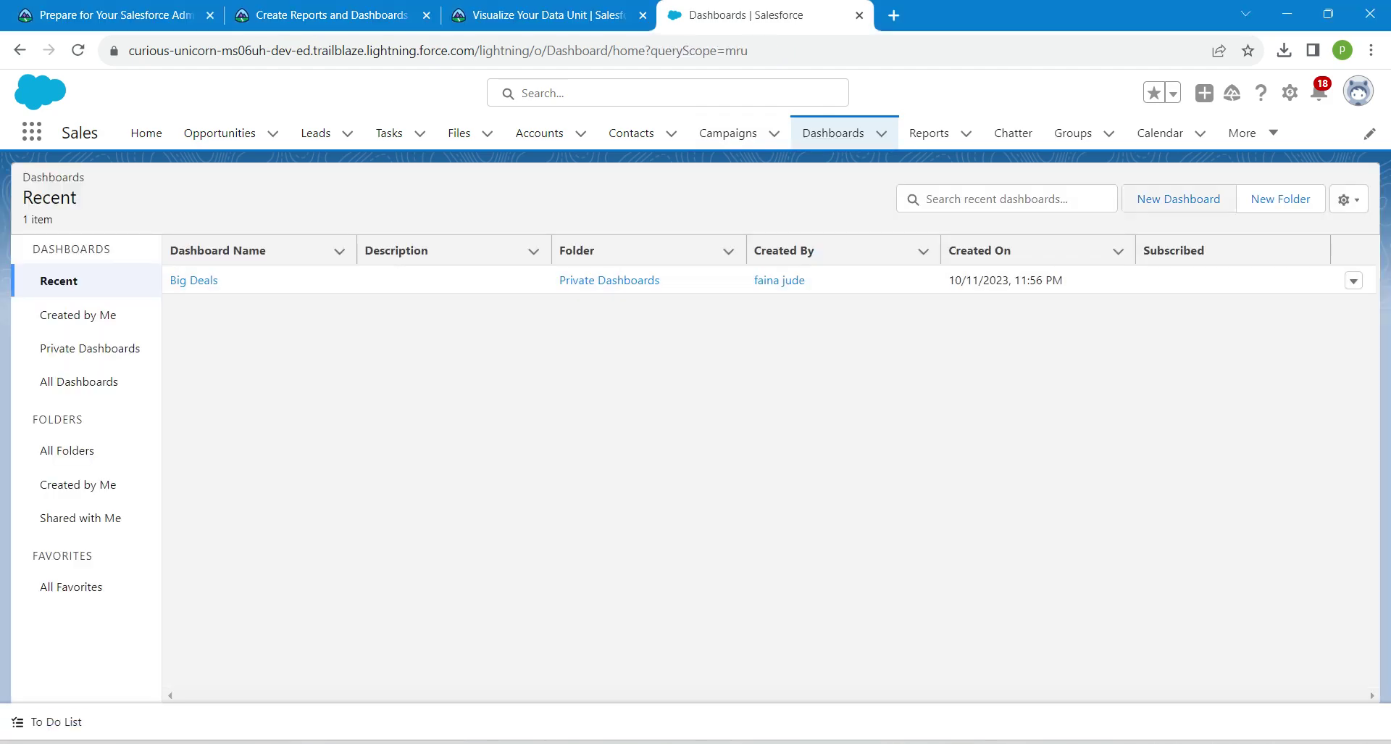
pyautogui.click(1178, 198)
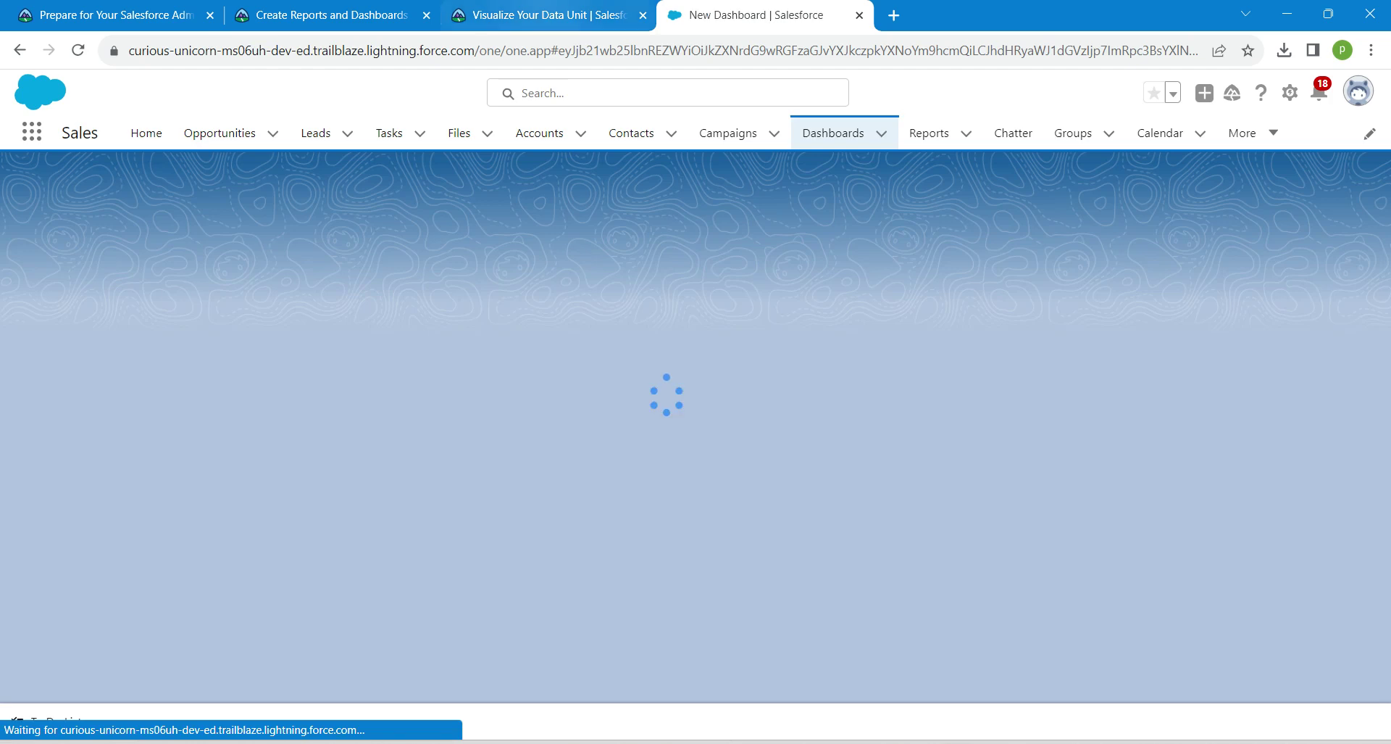
pyautogui.click(547, 14)
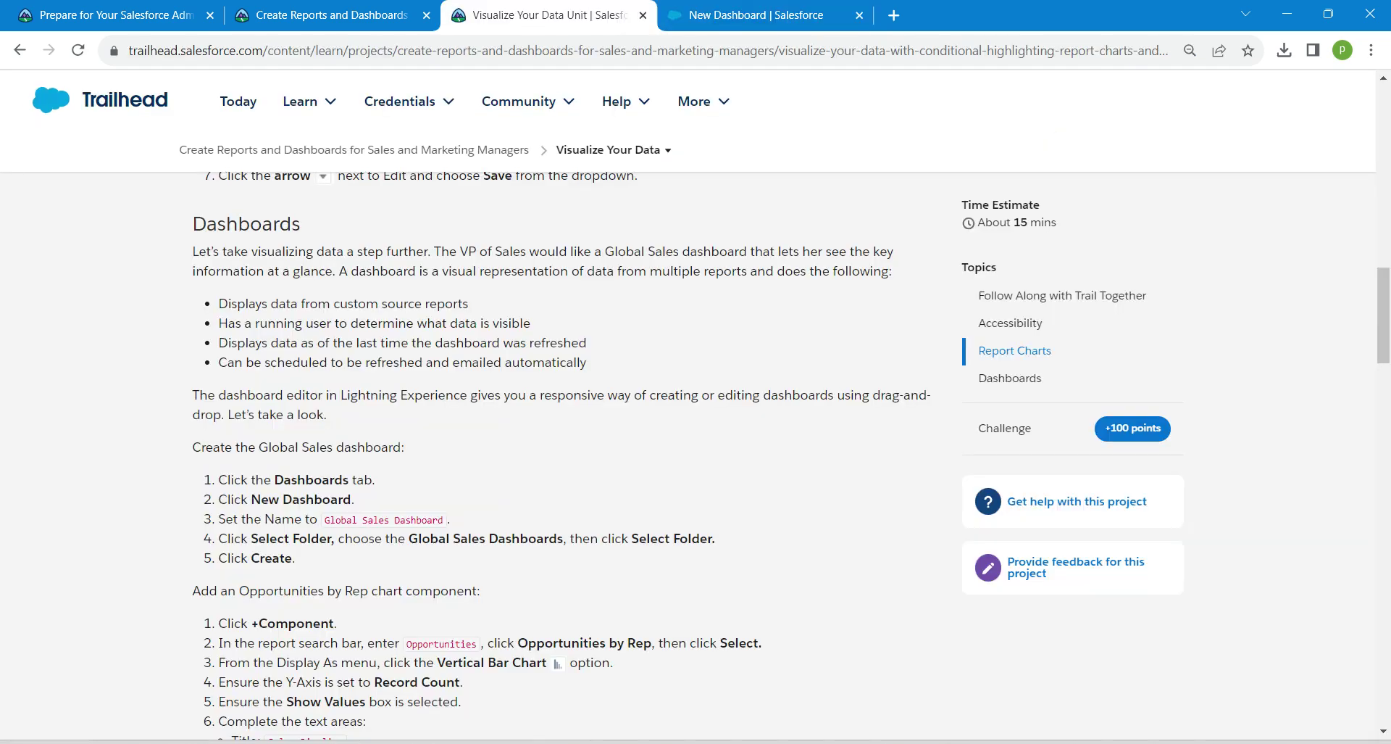
pyautogui.moveTo(324, 520); pyautogui.dragTo(444, 520)
pyautogui.hotkey('ctrl', 'c')
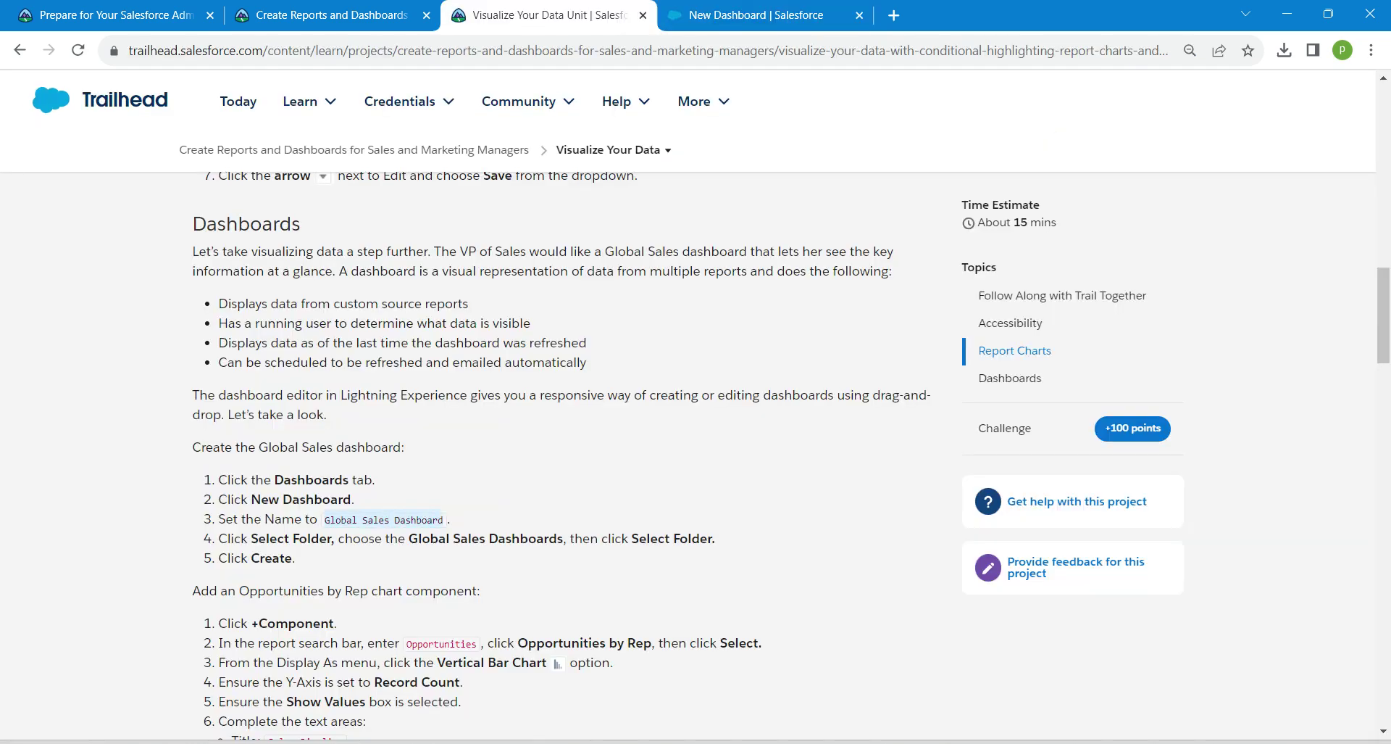
pyautogui.click(756, 15)
pyautogui.hotkey('ctrl', 'v')
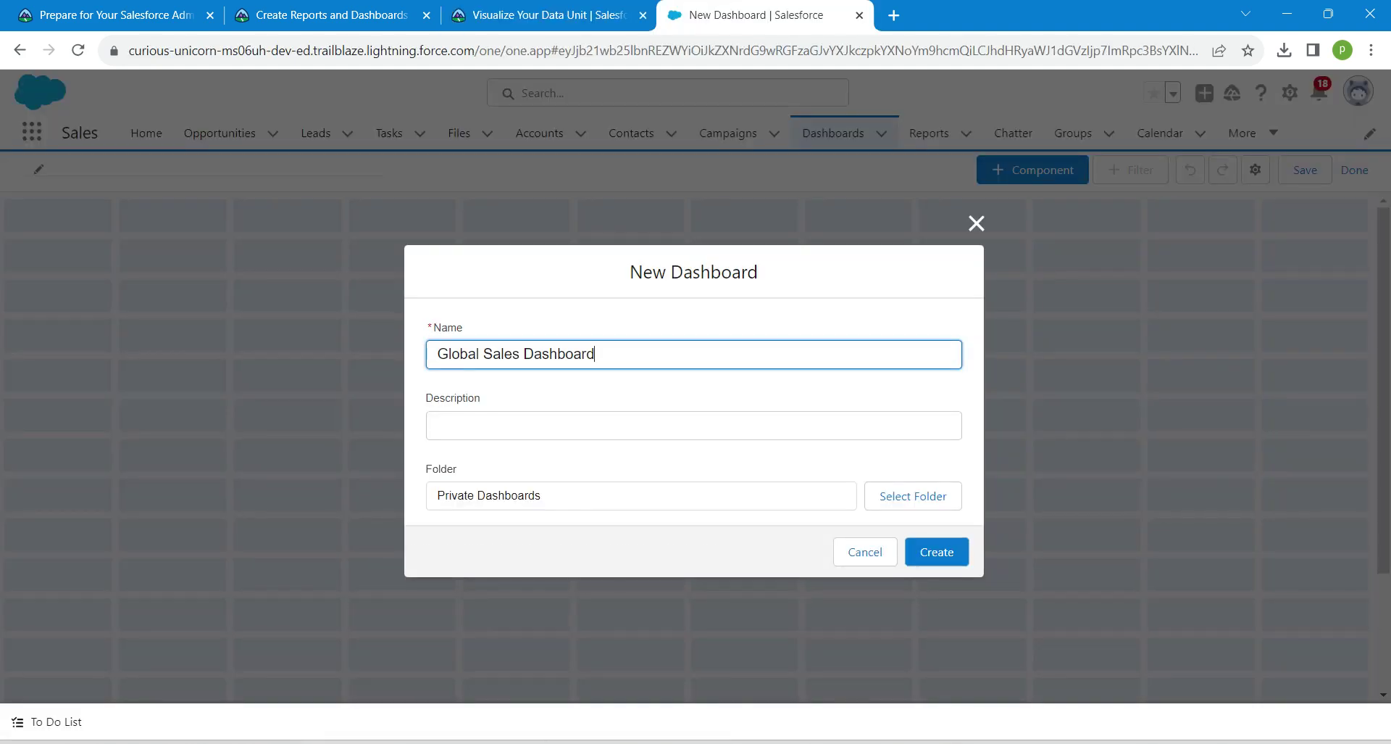
pyautogui.press('Tab')
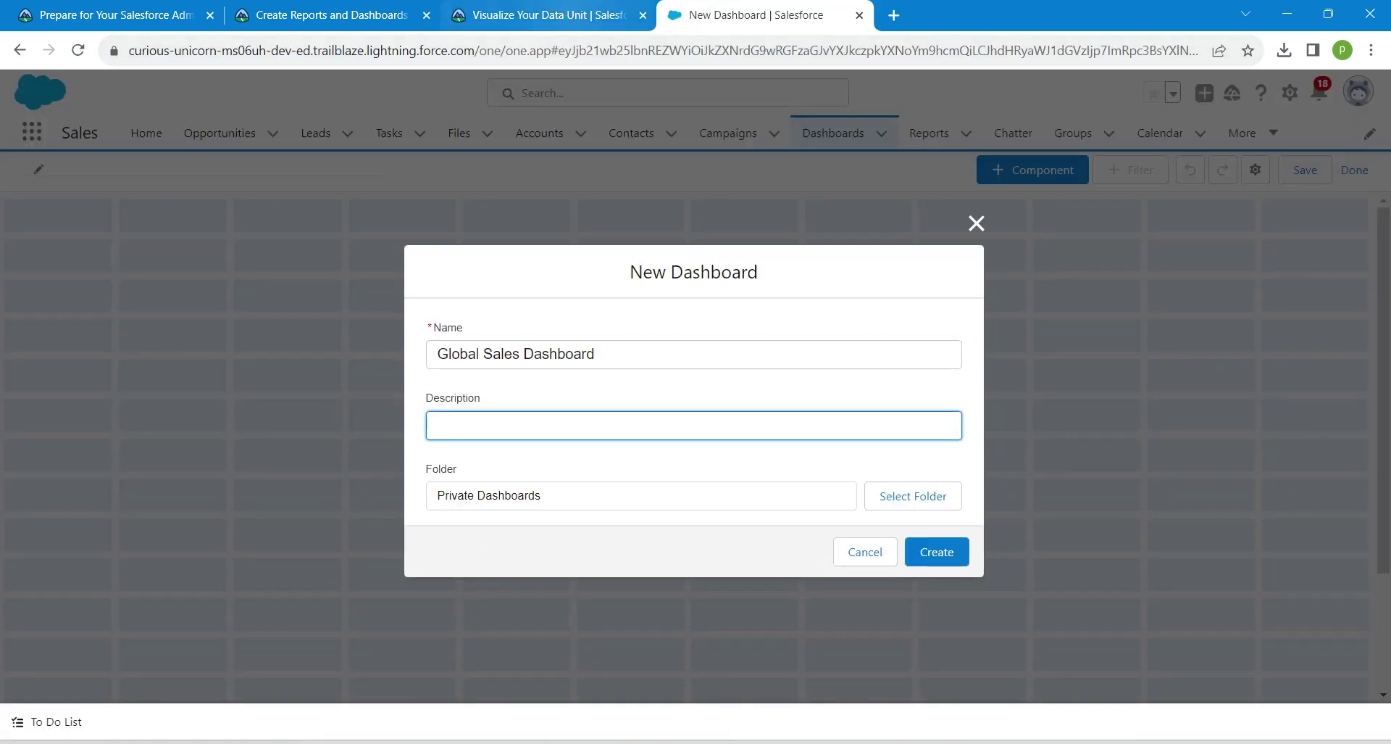
# Choose Global Sales Dashboards as the new dashboard's folder, as the Trailhead instructions specify, and create the dashboard.
pyautogui.click(549, 15)
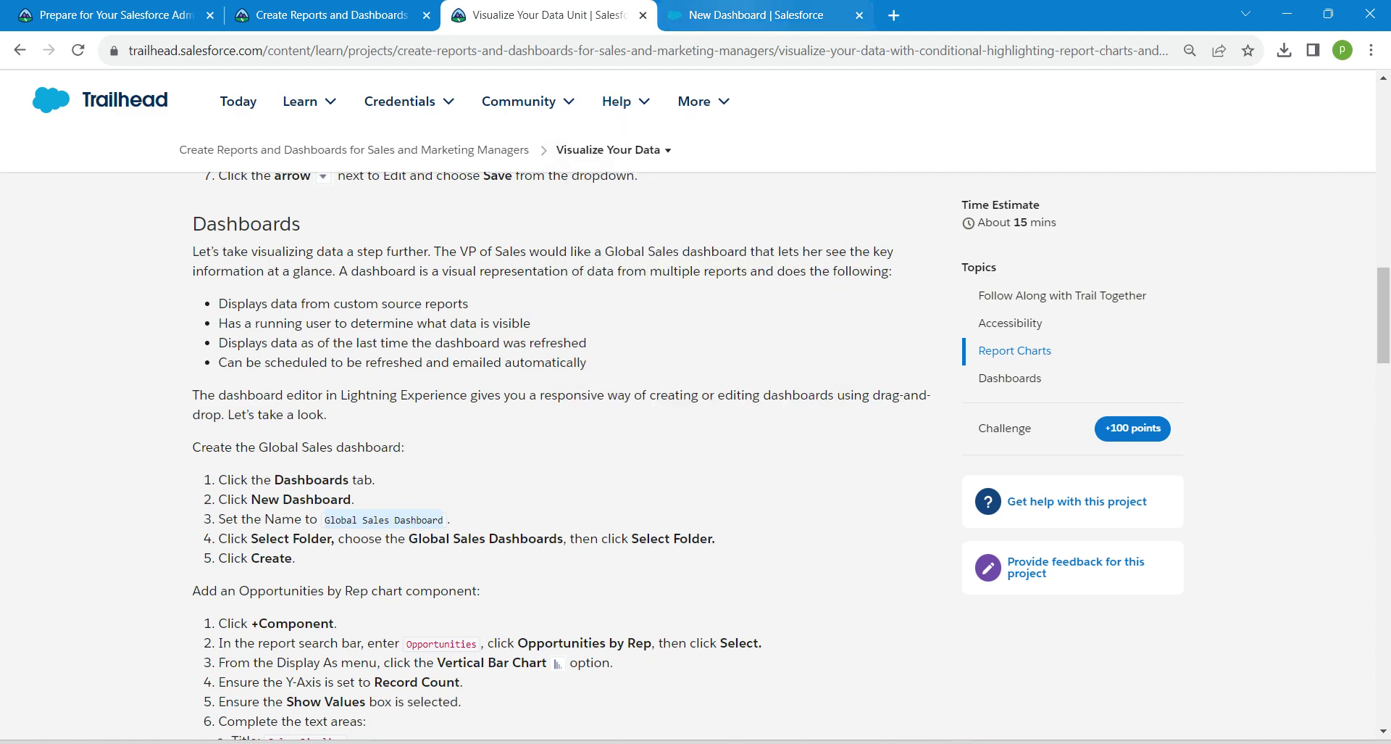
pyautogui.click(753, 14)
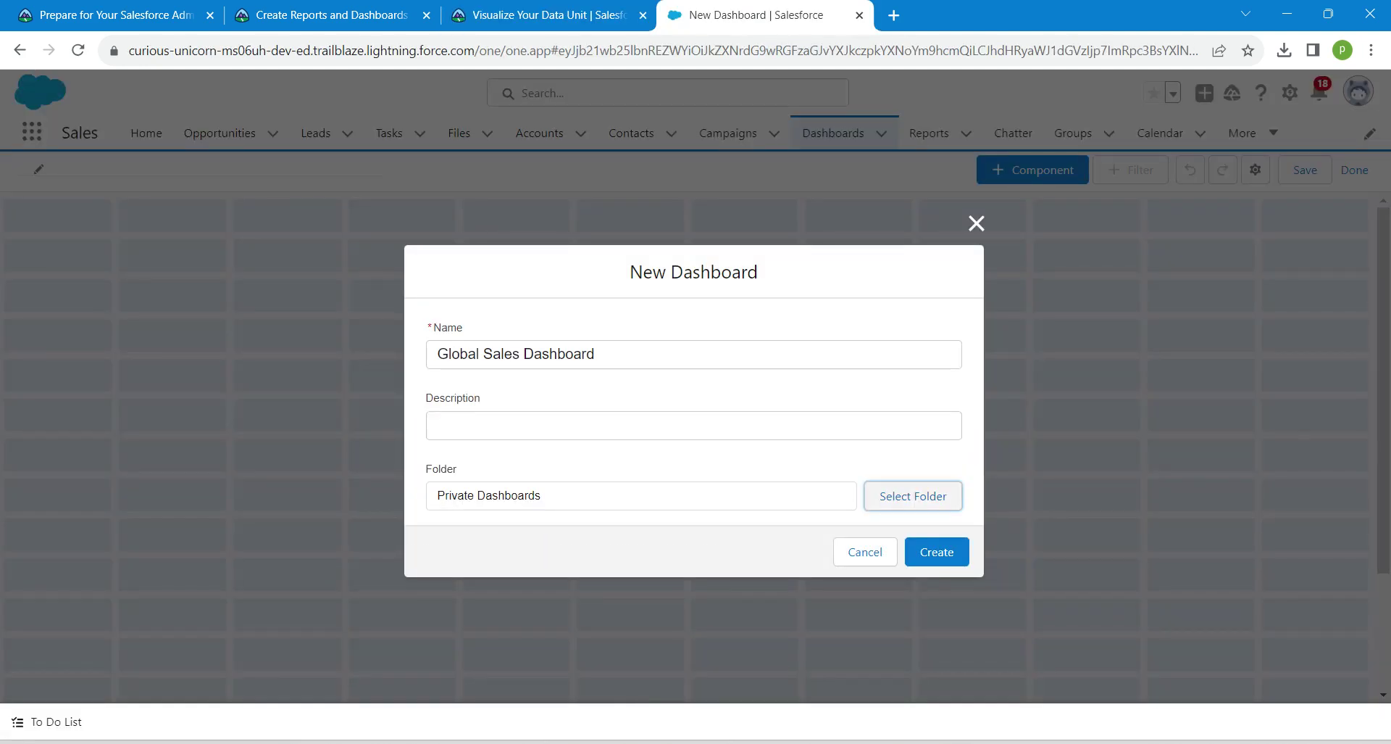
pyautogui.click(913, 496)
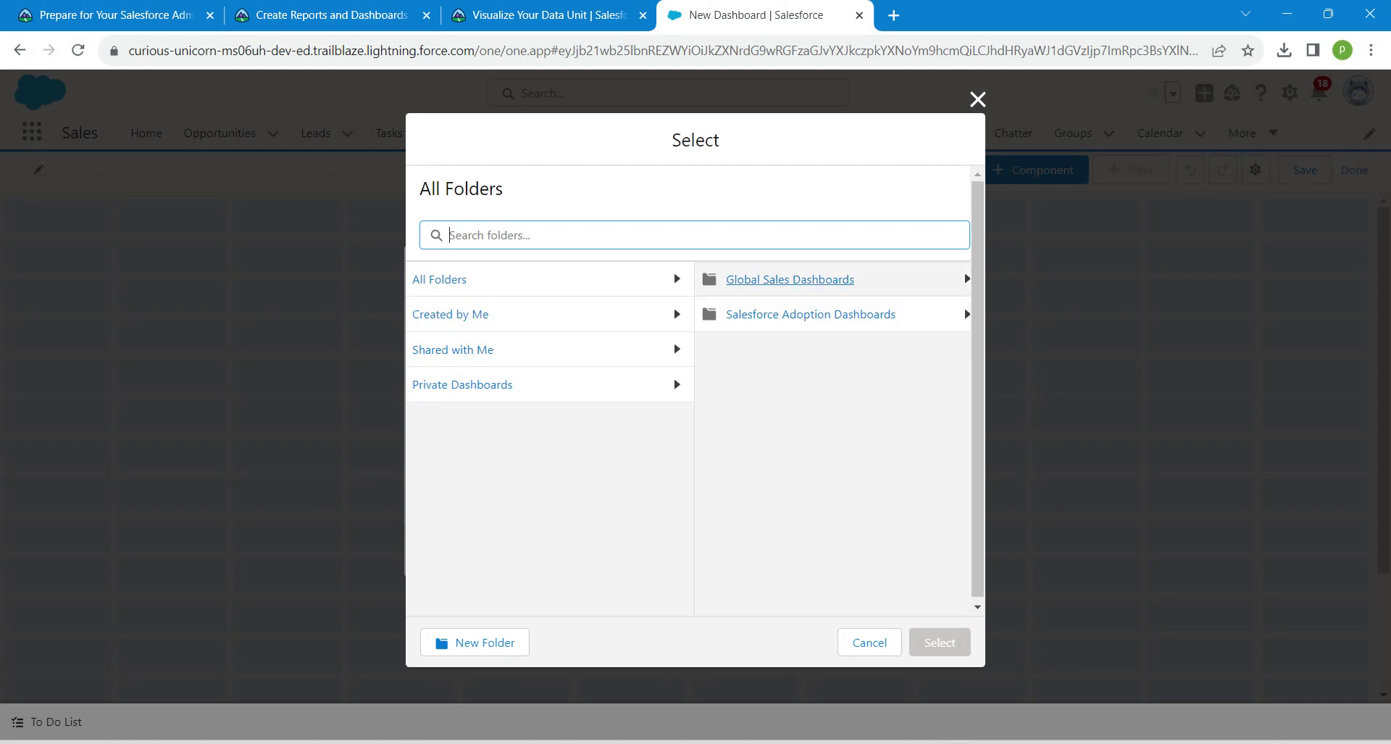
pyautogui.click(790, 279)
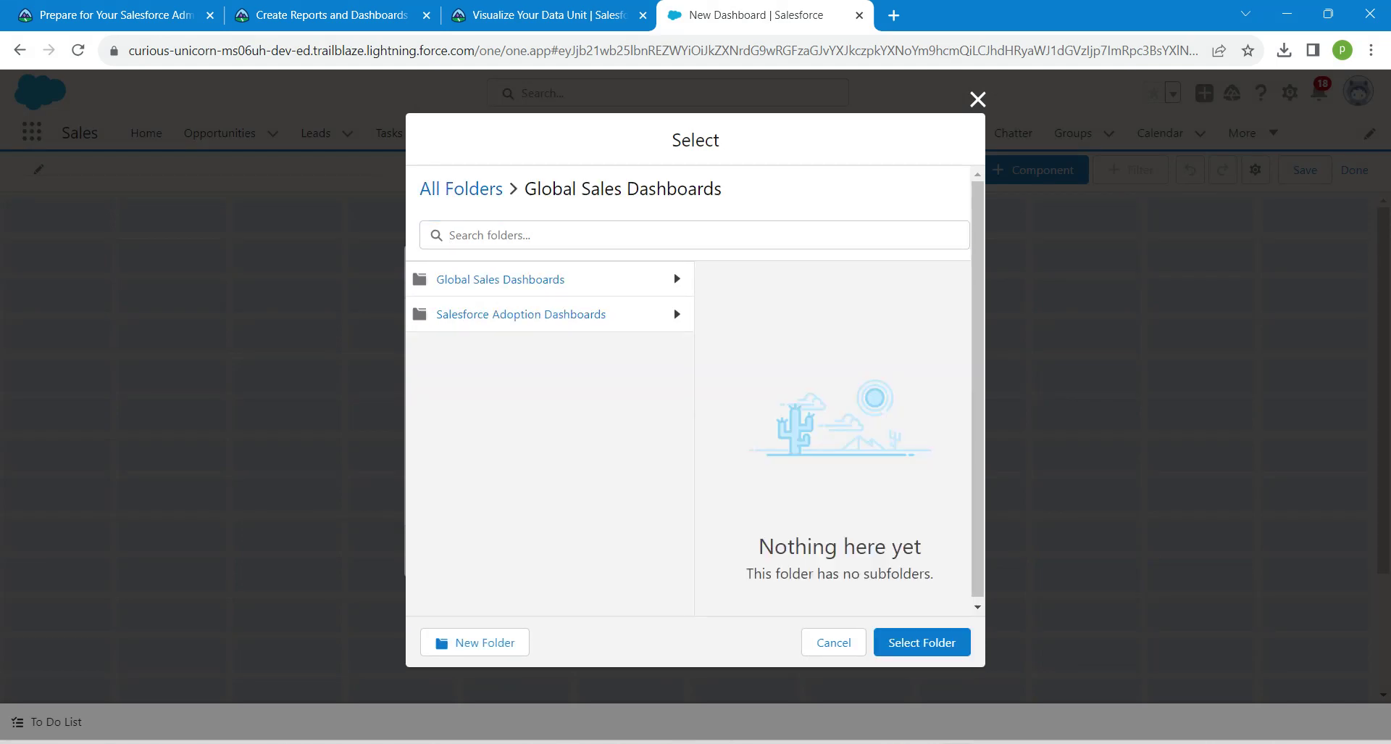
pyautogui.click(922, 643)
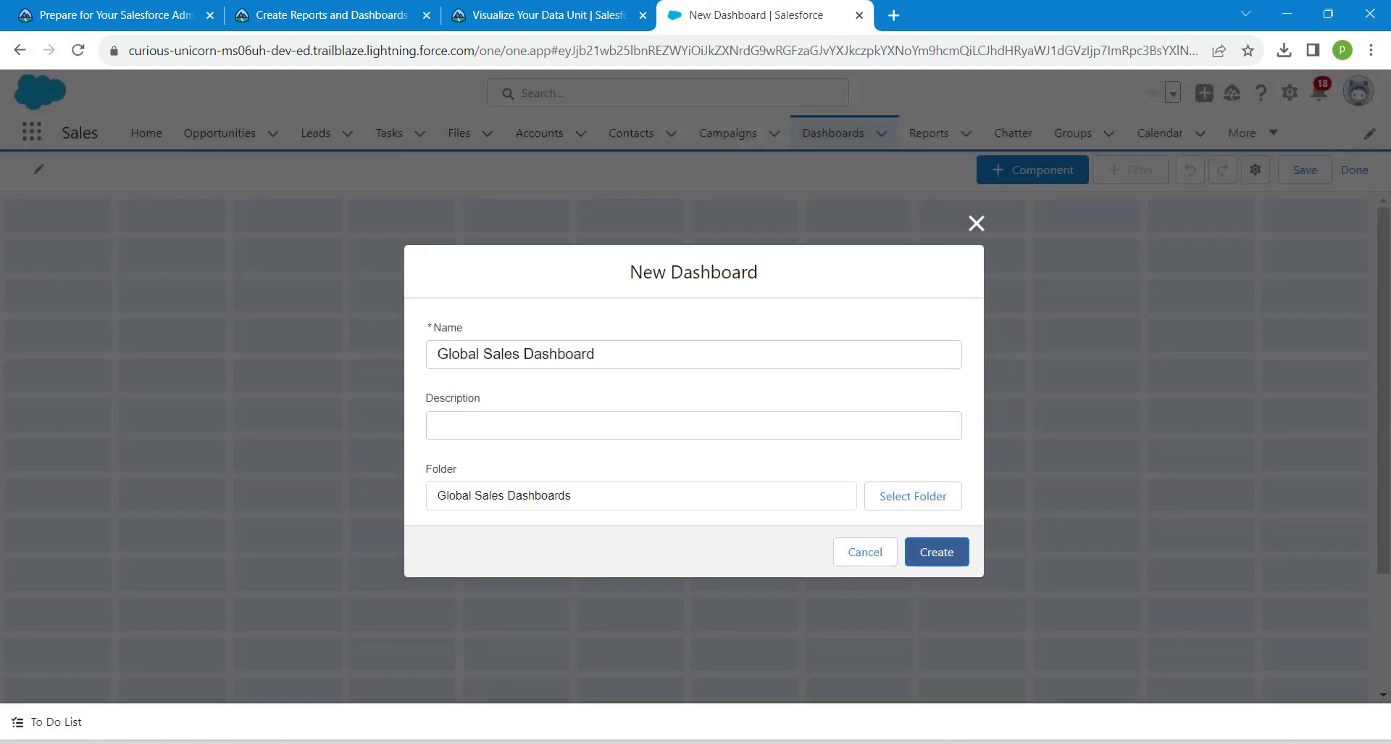
pyautogui.click(937, 552)
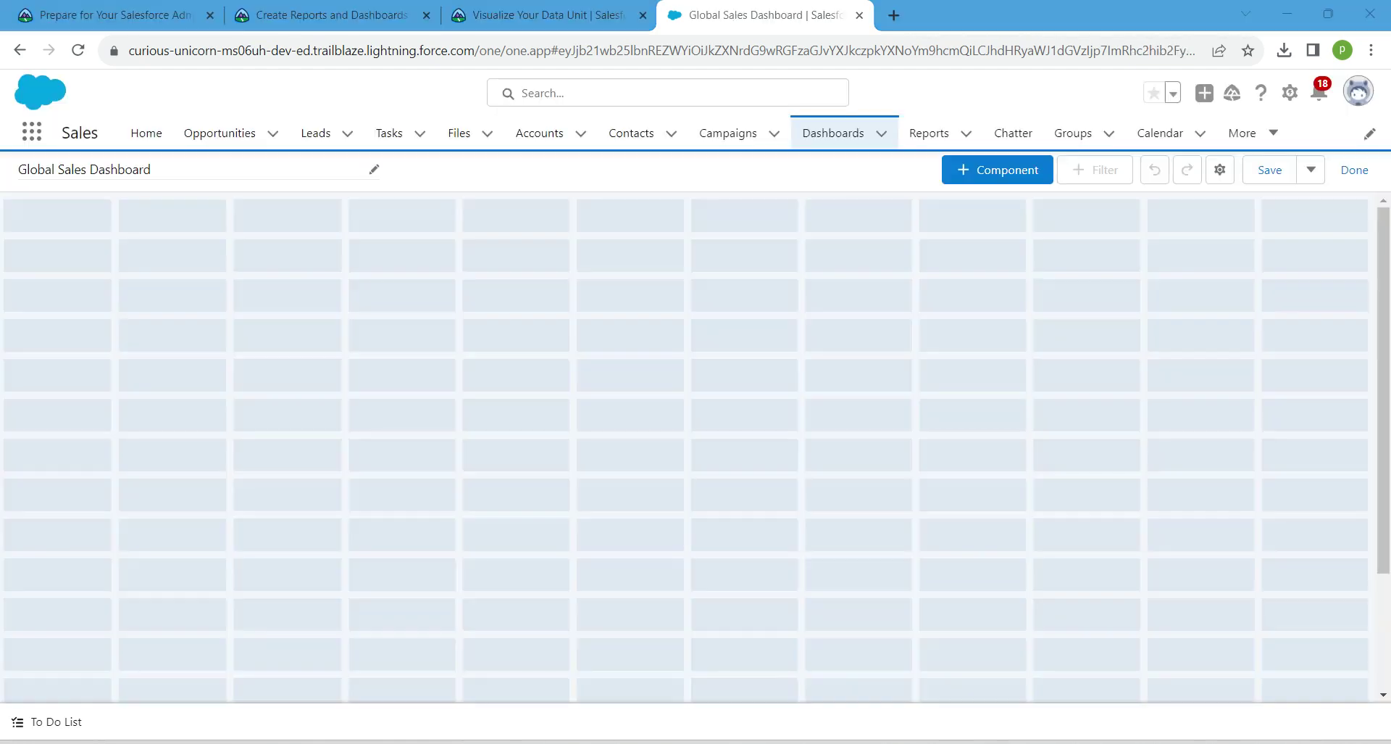
# Start a dashboard component from the Opportunities by Rep report and display it as a vertical bar chart.
pyautogui.click(997, 169)
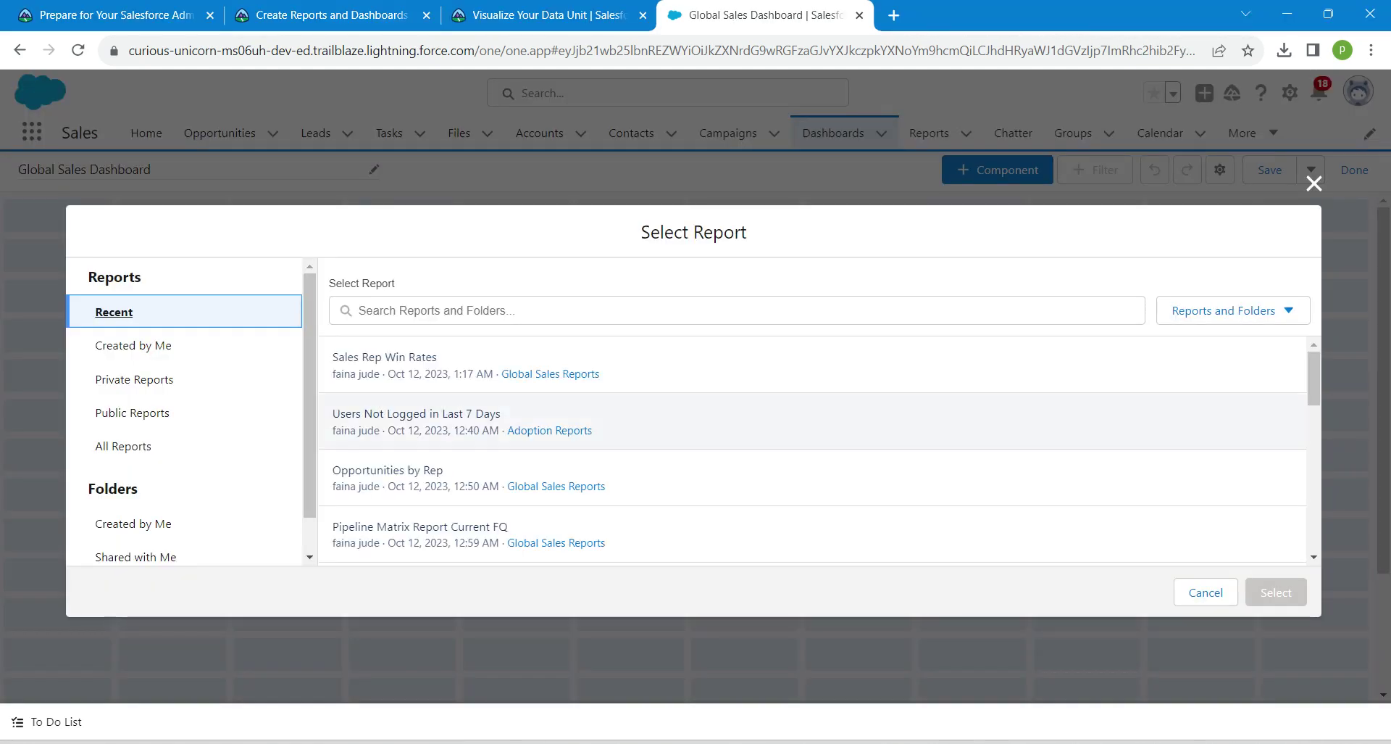
pyautogui.click(812, 477)
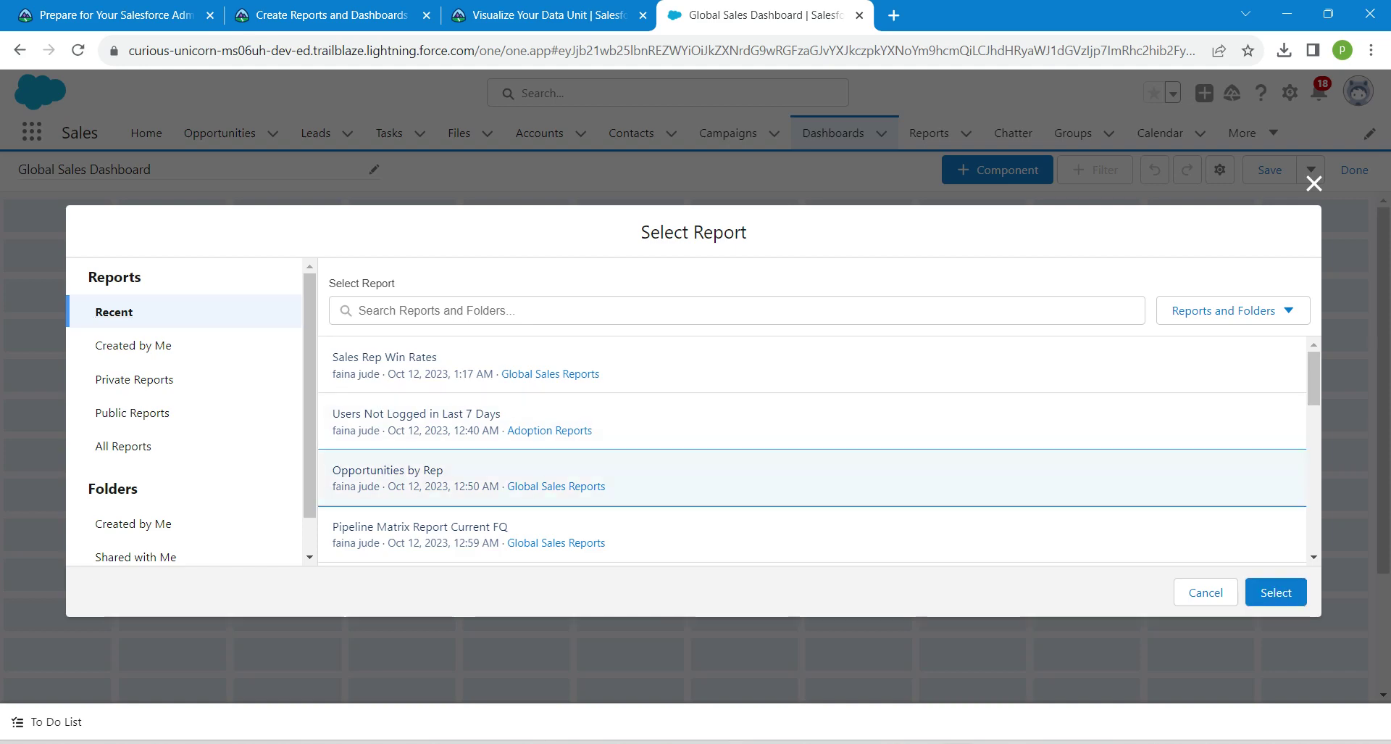
pyautogui.click(1276, 592)
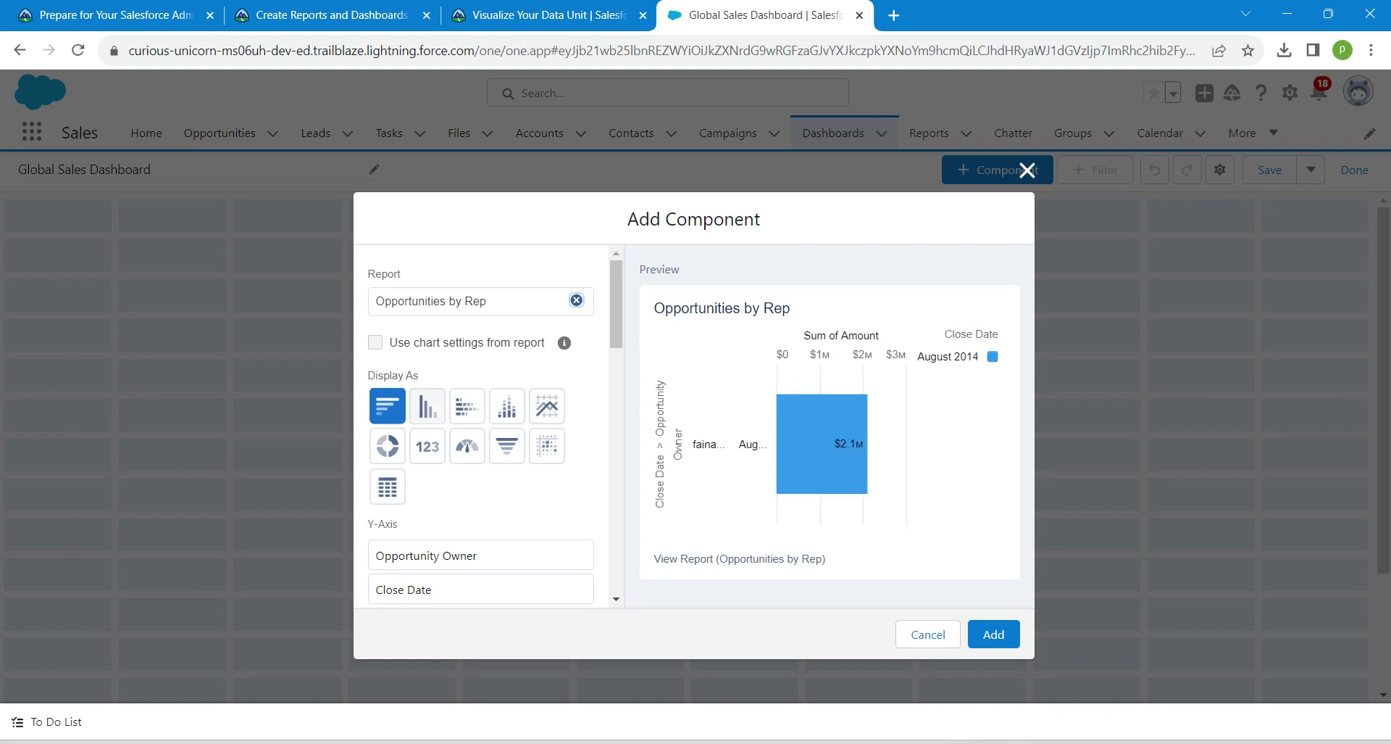
pyautogui.click(427, 406)
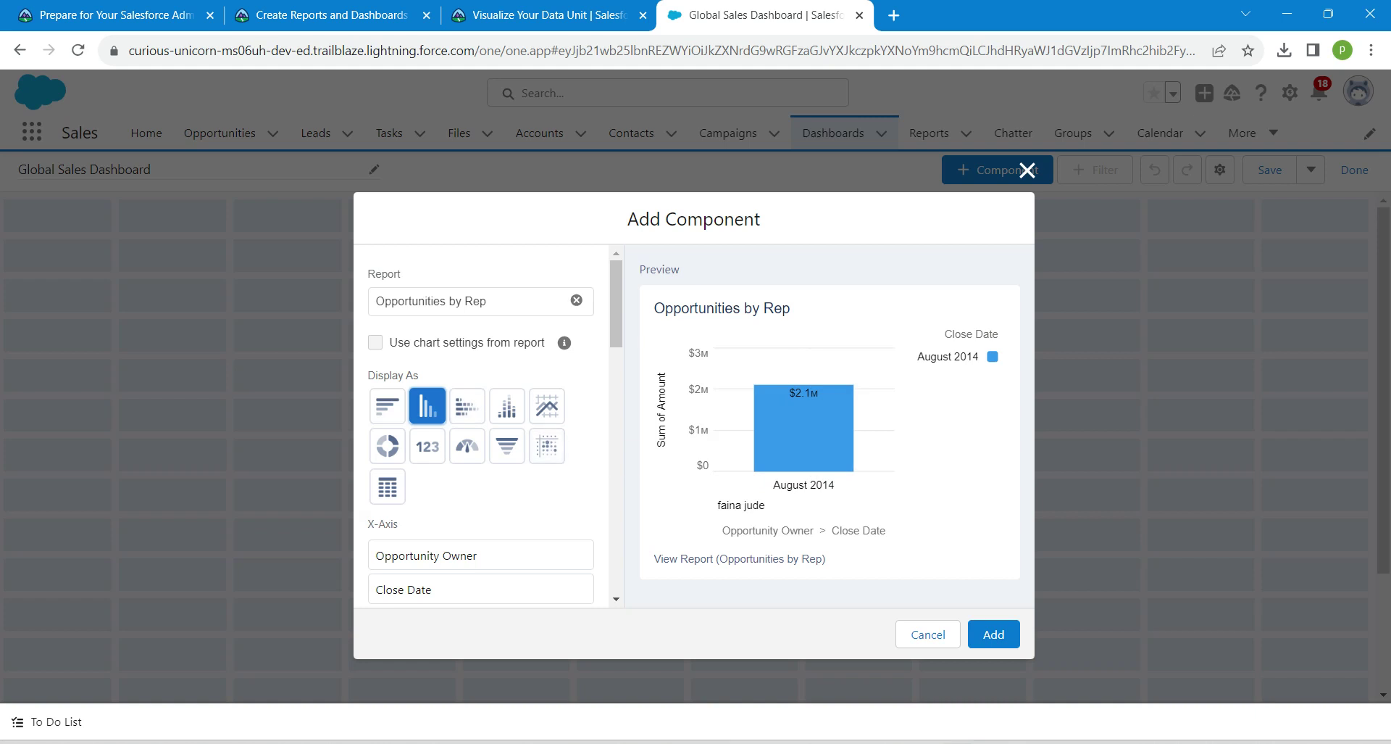
# Set the bar chart's Y-axis to Record Count and check that values are shown.
pyautogui.scroll(-3, 481, 428)
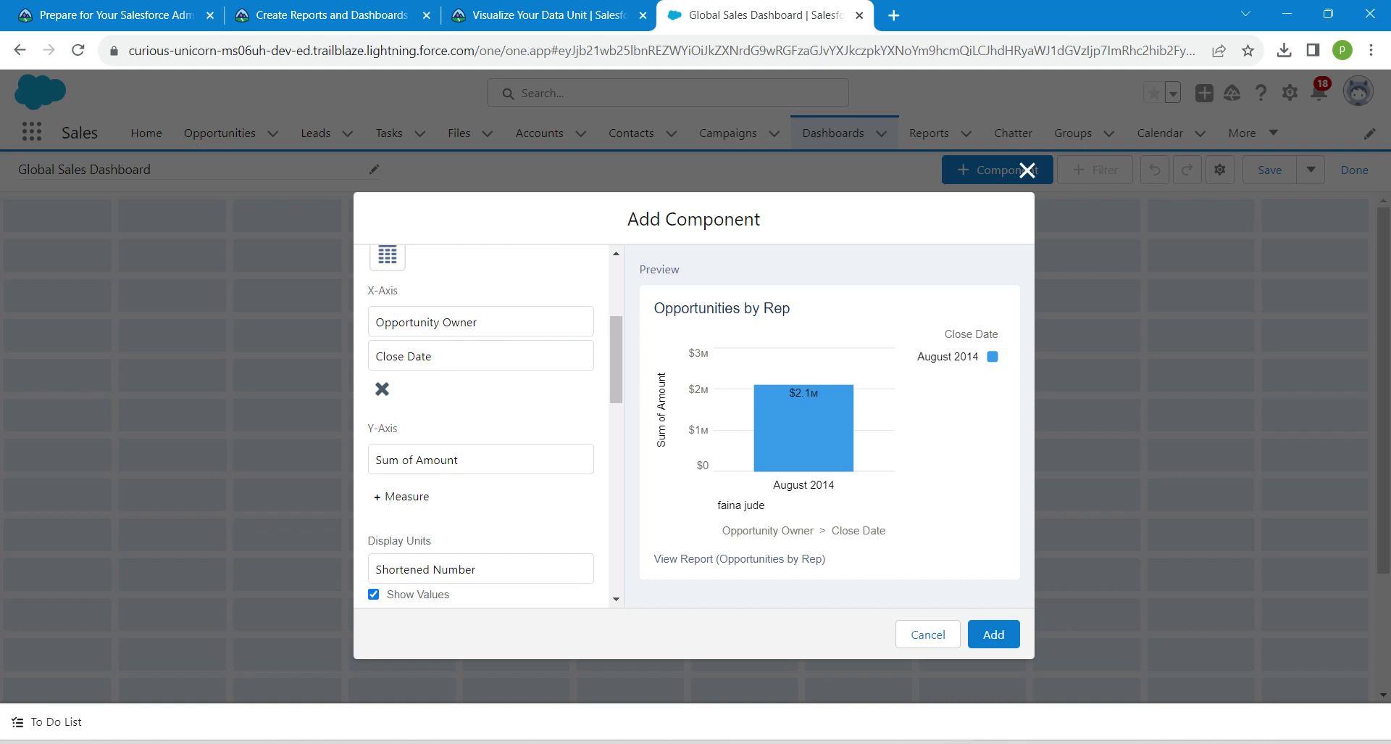
pyautogui.click(480, 459)
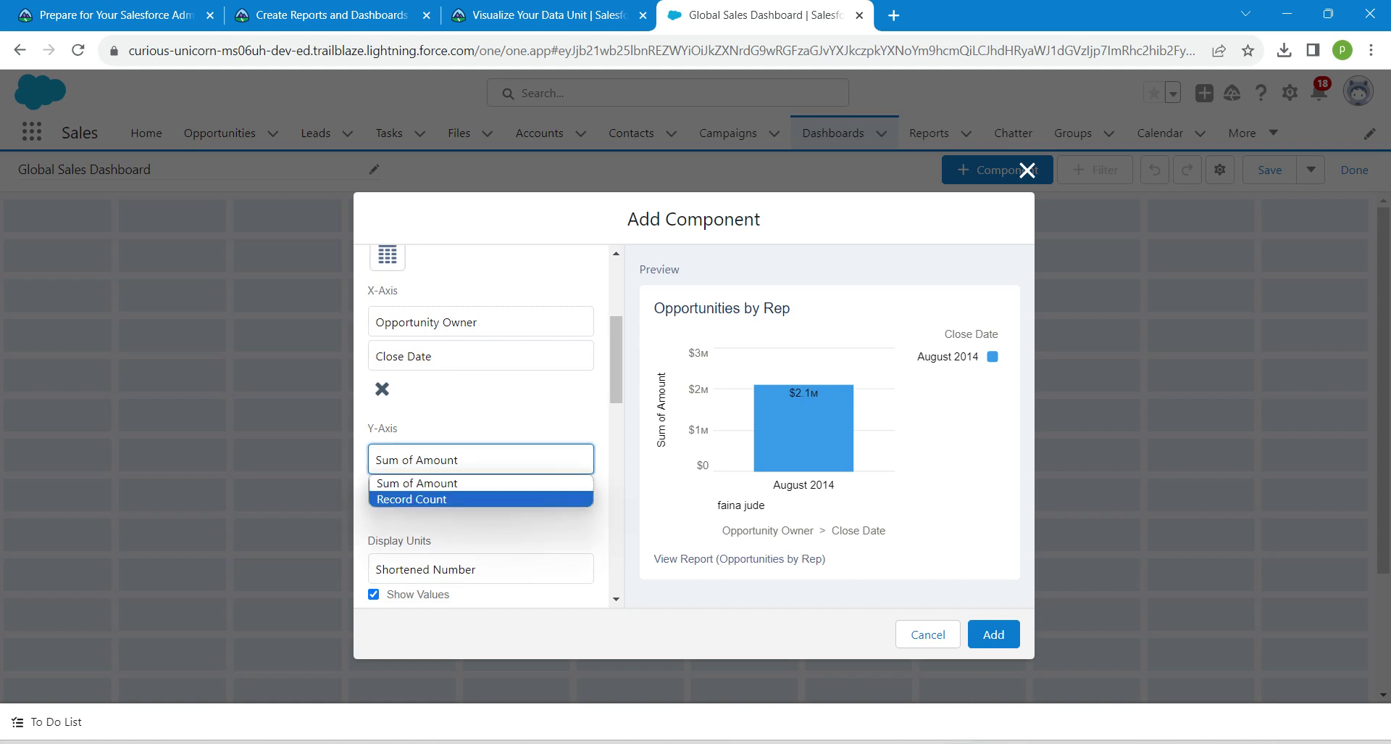
pyautogui.press('Return')
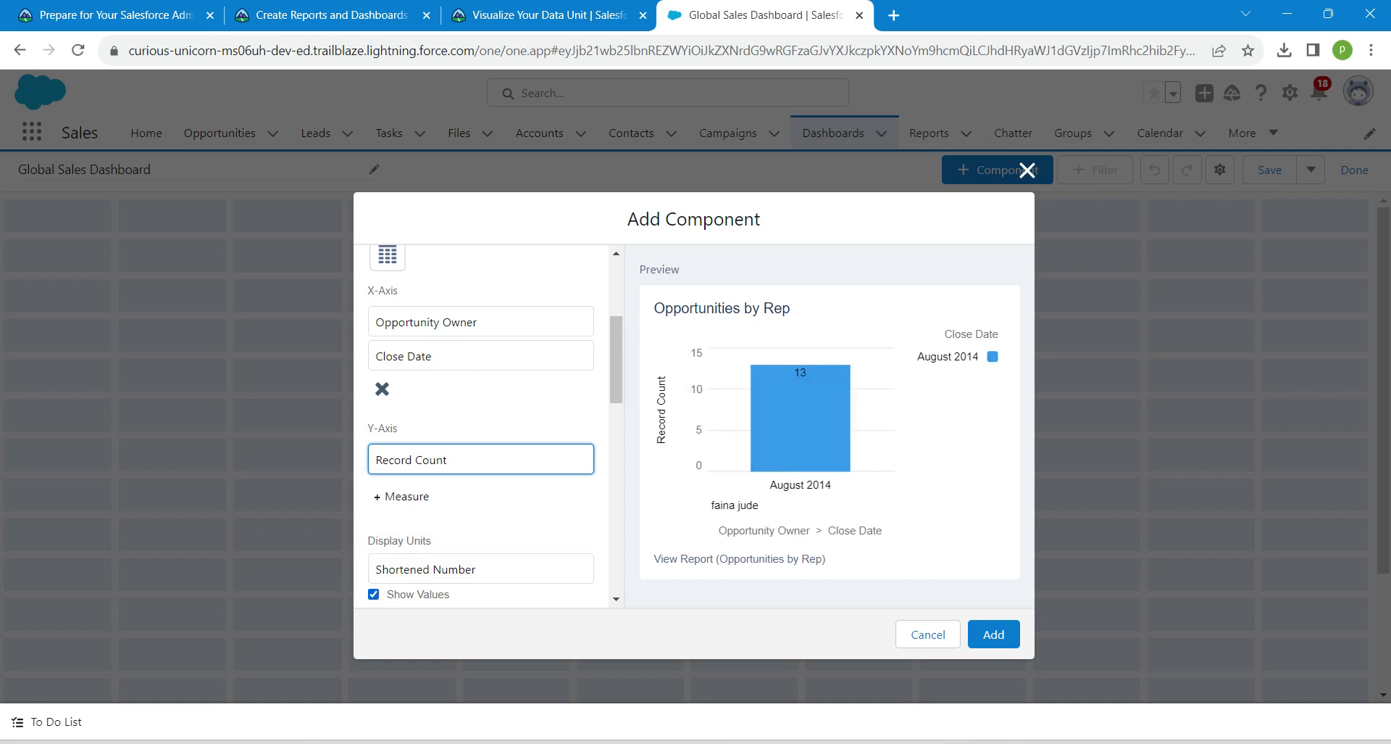
pyautogui.moveTo(385, 598)
pyautogui.mouseDown()
pyautogui.moveTo(407, 606)
pyautogui.moveTo(413, 572)
pyautogui.moveTo(385, 527)
pyautogui.mouseUp()
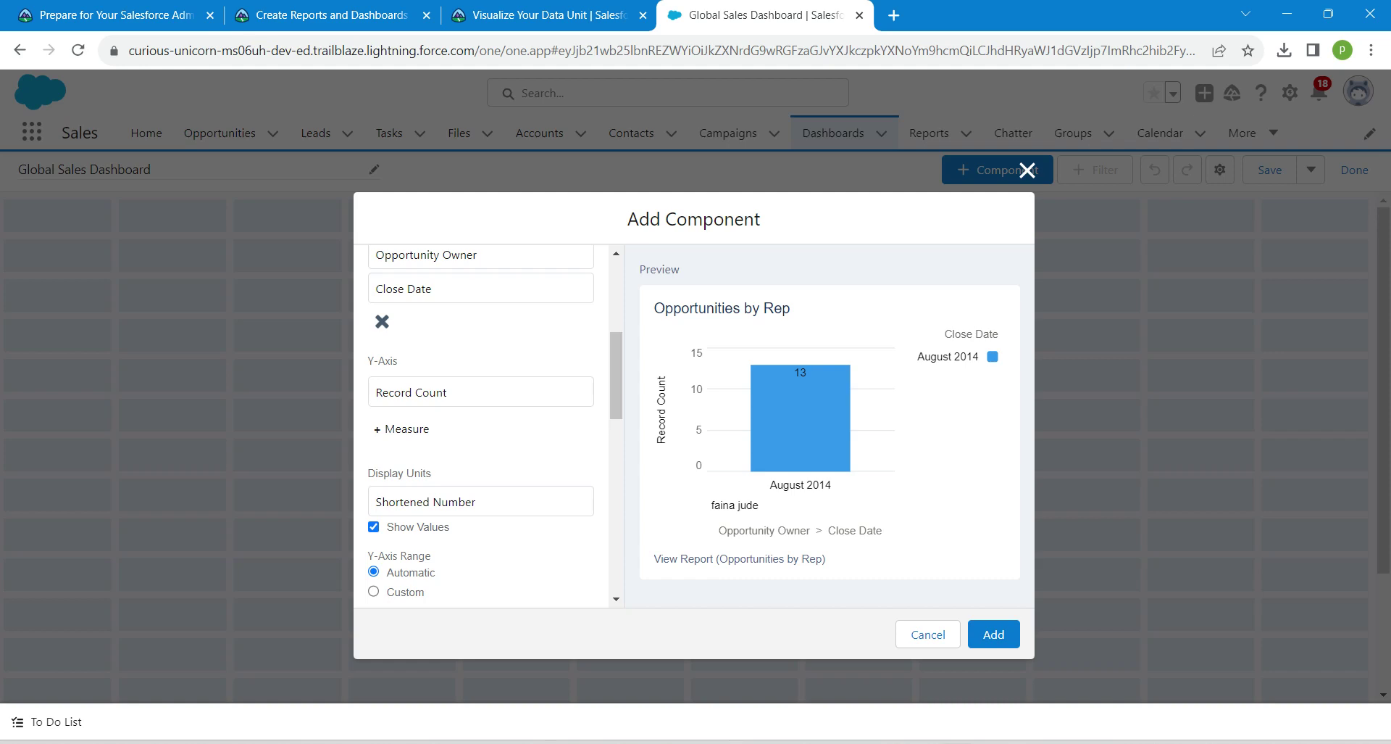
pyautogui.moveTo(616, 375); pyautogui.dragTo(616, 319)
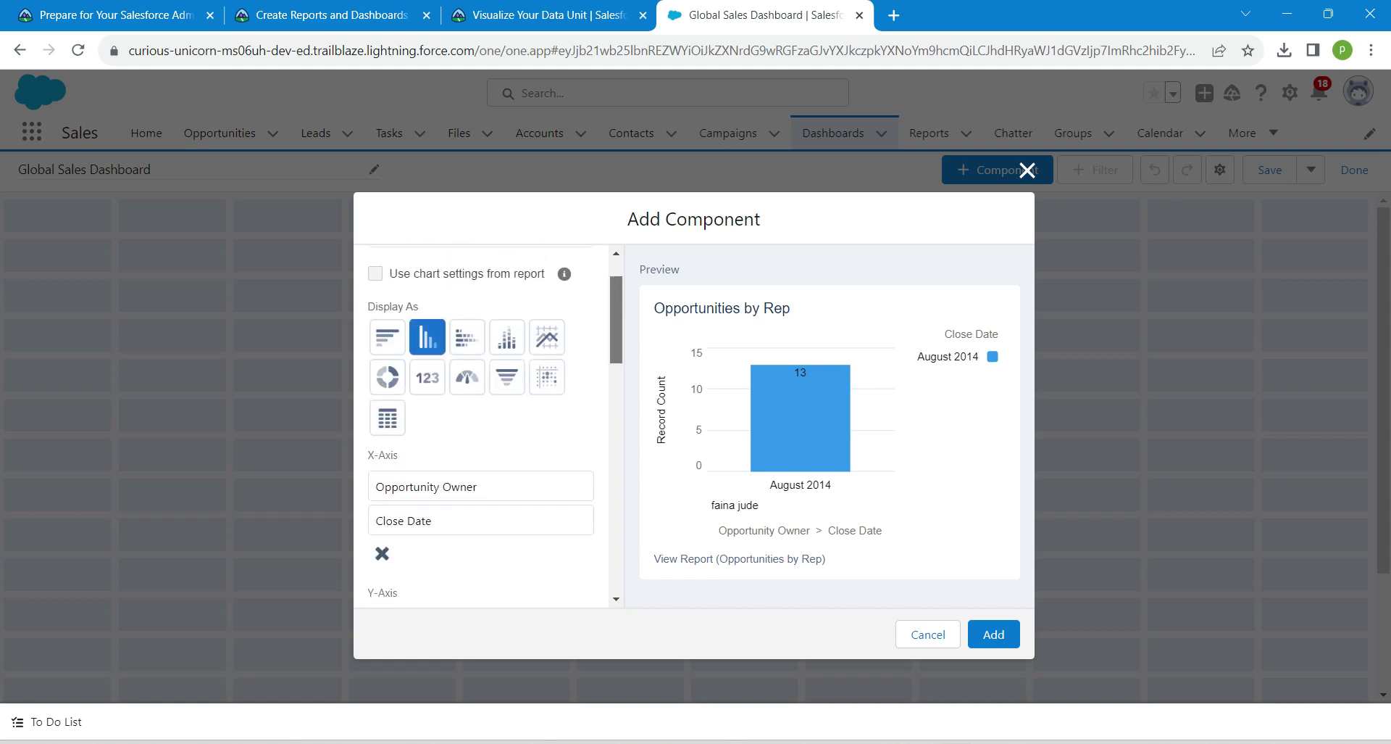
# Replace the chart component's title with "Sales Pipeline", copied from the Trailhead instructions.
pyautogui.scroll(-10, 481, 426)
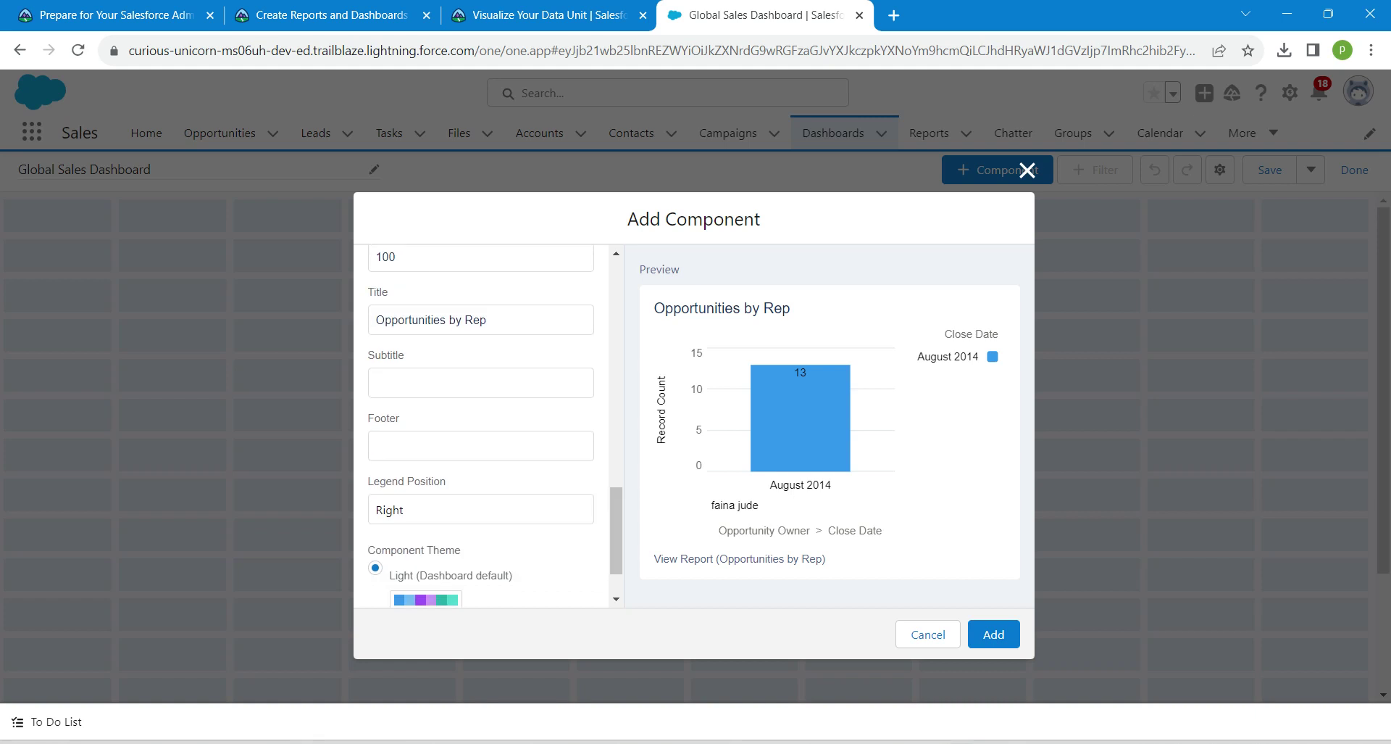
pyautogui.doubleClick(475, 320)
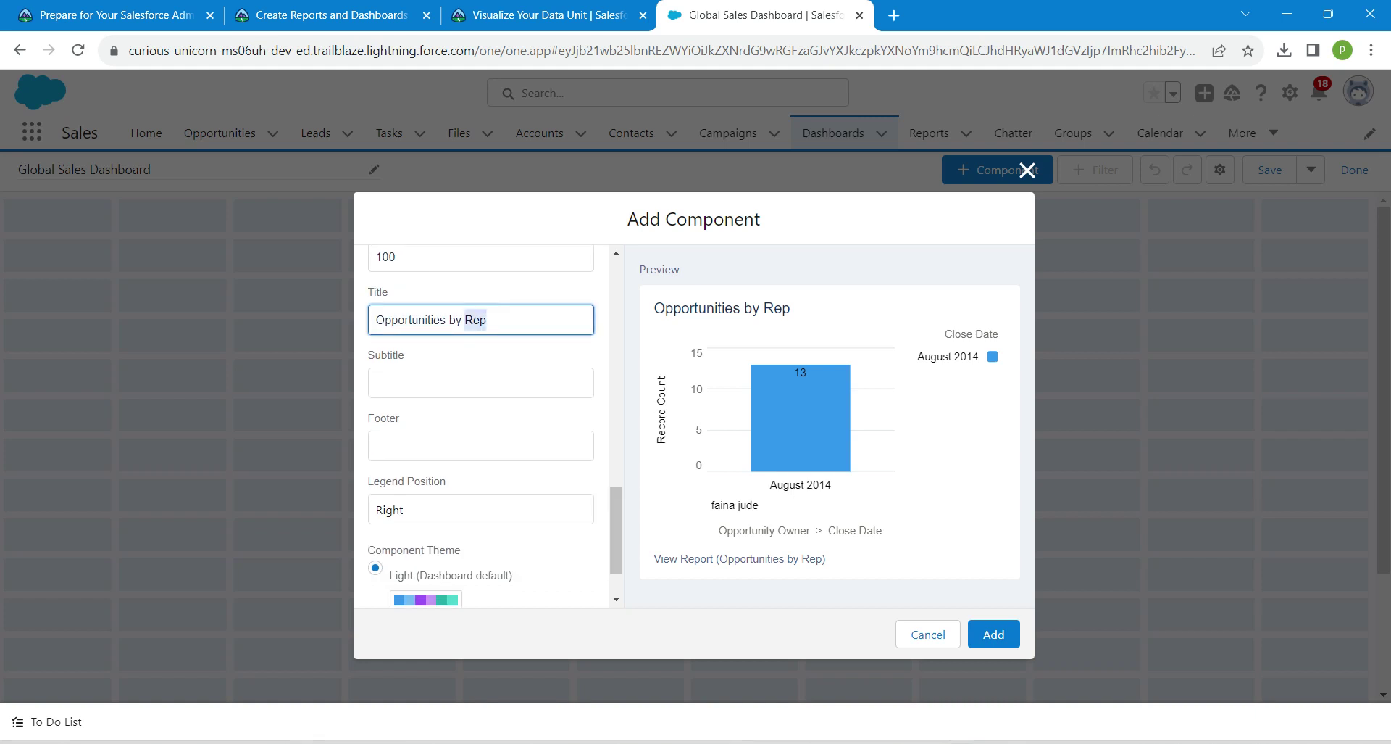
pyautogui.click(543, 14)
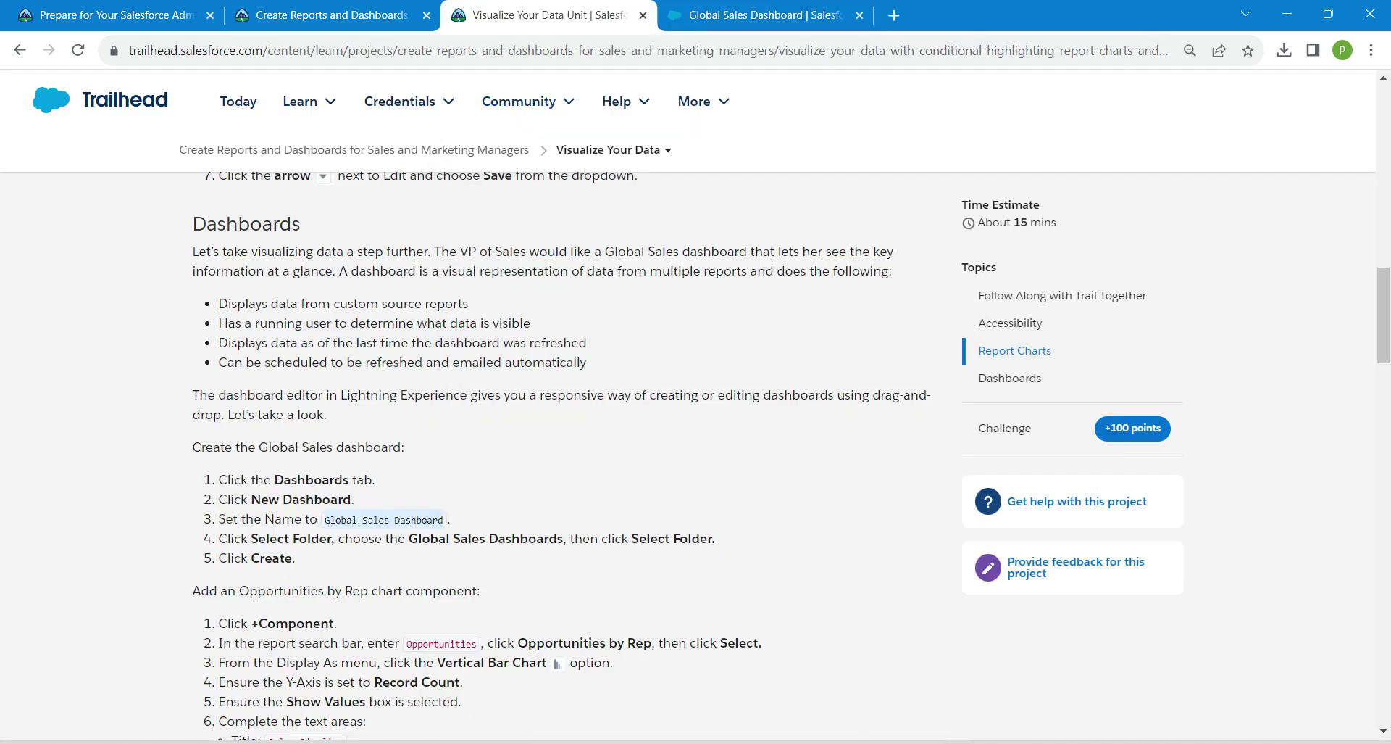
pyautogui.scroll(-5, 562, 456)
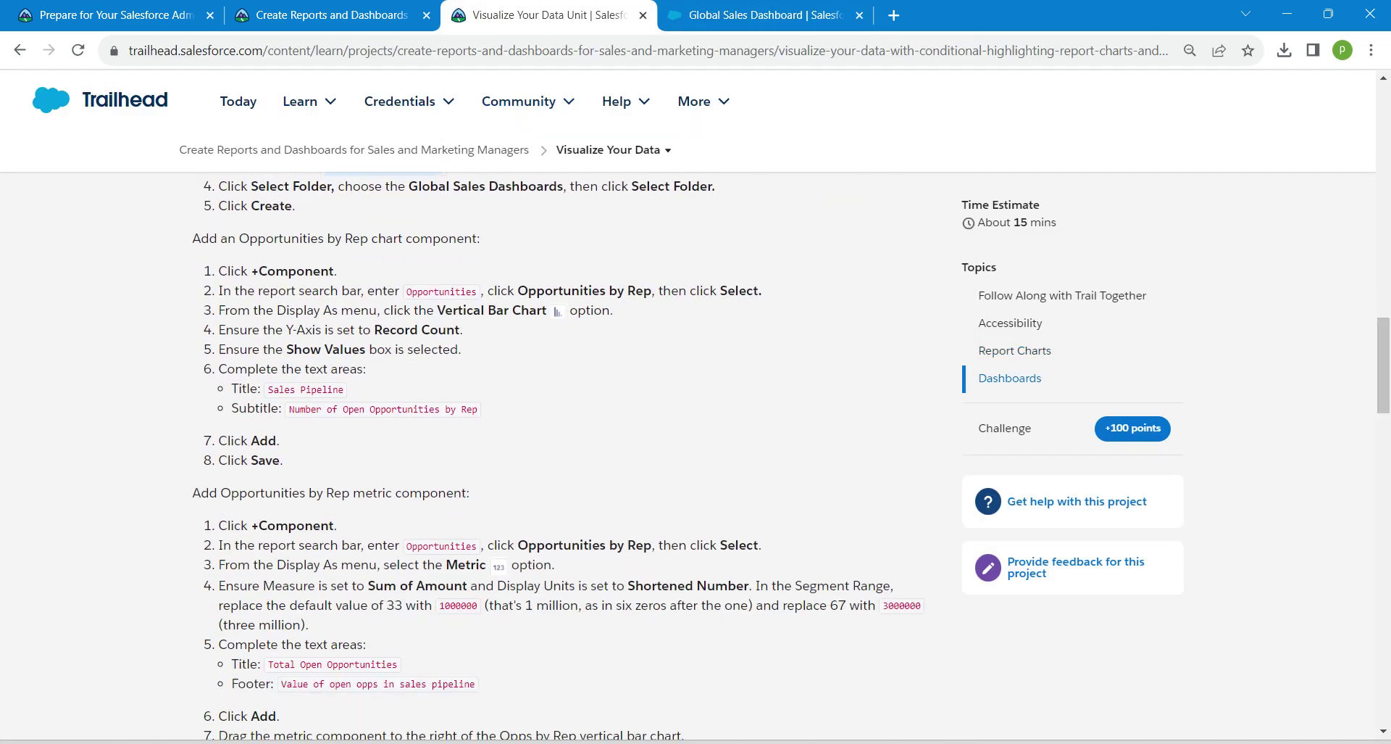
pyautogui.moveTo(267, 389); pyautogui.dragTo(345, 389)
pyautogui.hotkey('ctrl', 'c')
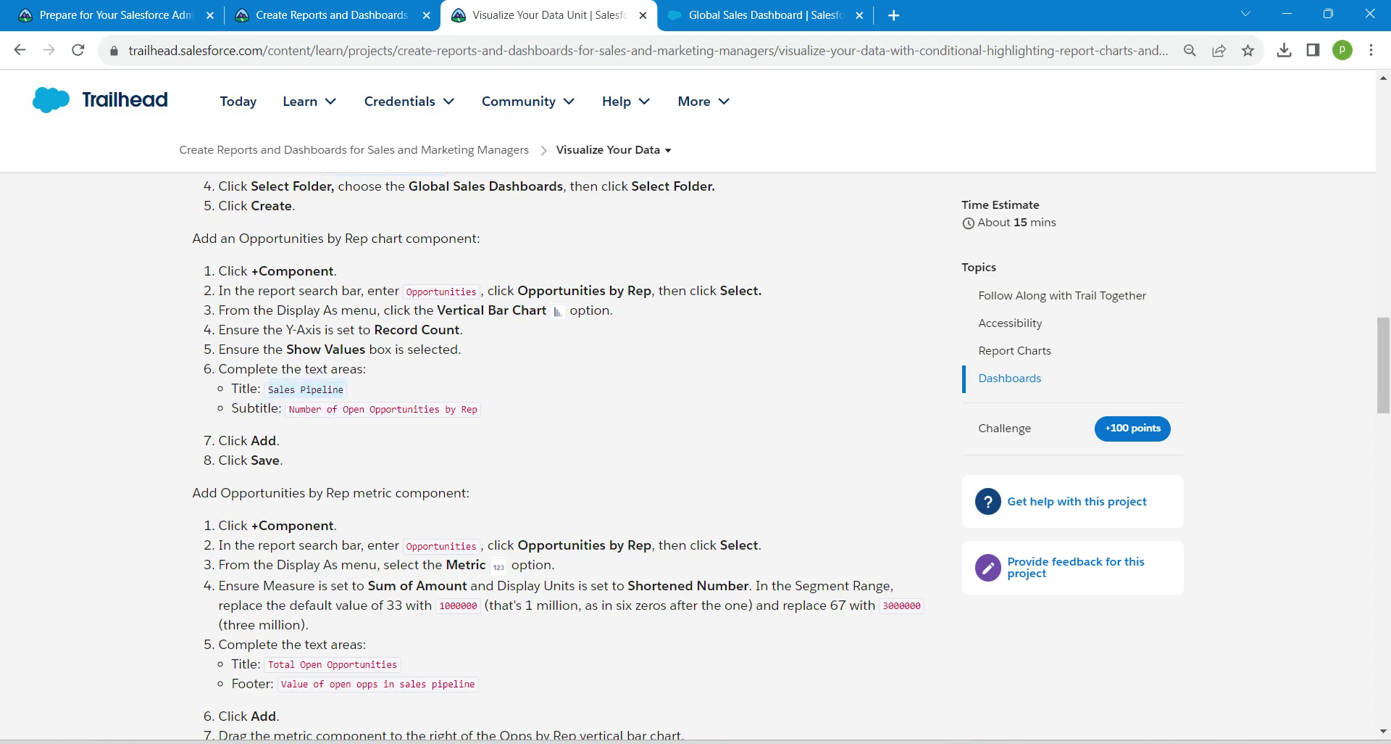
pyautogui.click(761, 15)
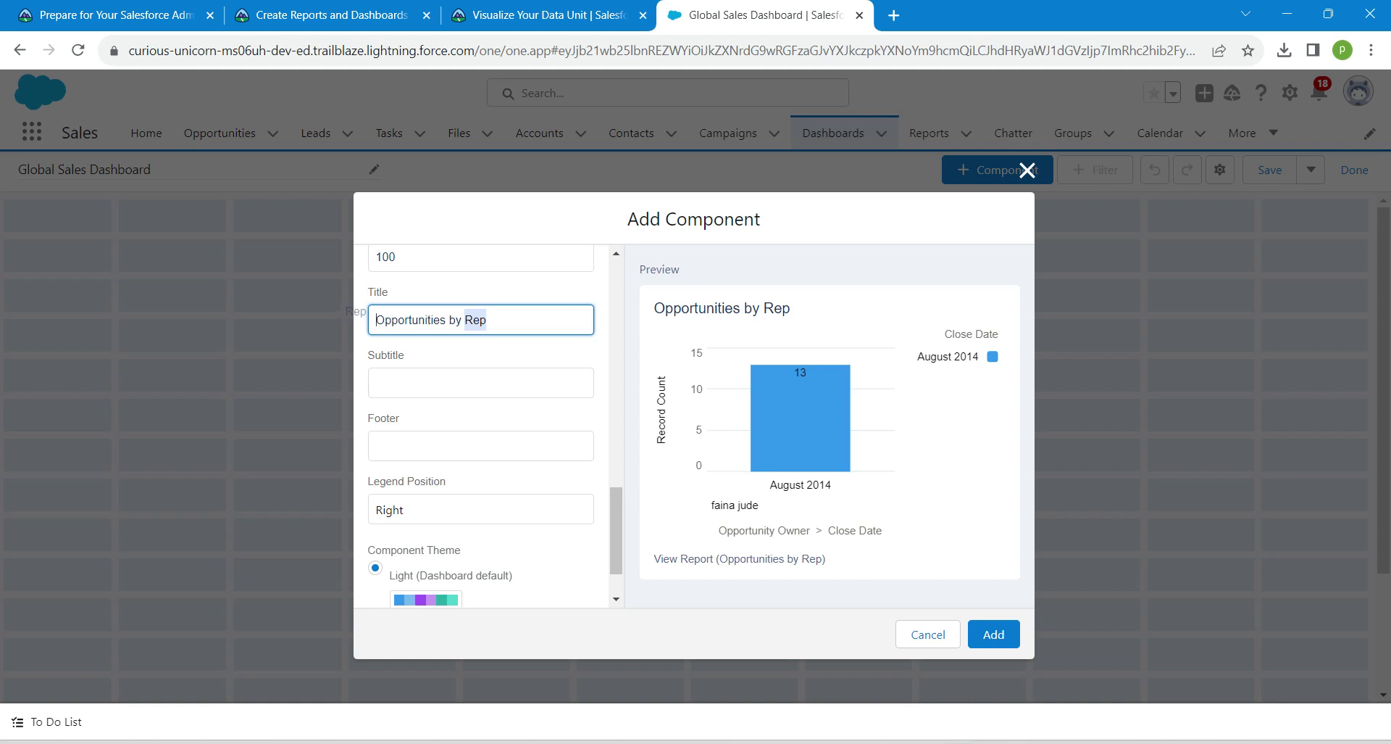
pyautogui.moveTo(475, 320); pyautogui.dragTo(405, 320)
pyautogui.tripleClick(485, 320)
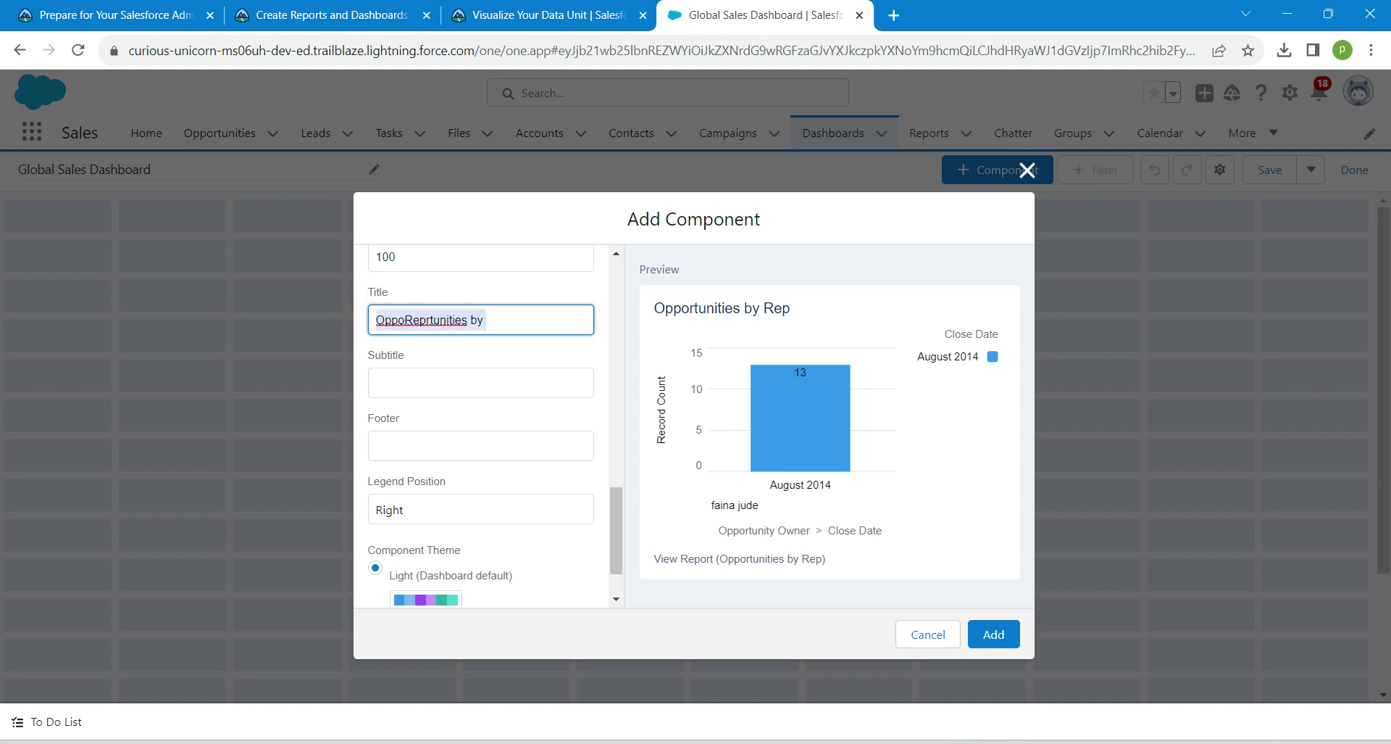
pyautogui.hotkey('ctrl', 'v')
pyautogui.press('Tab')
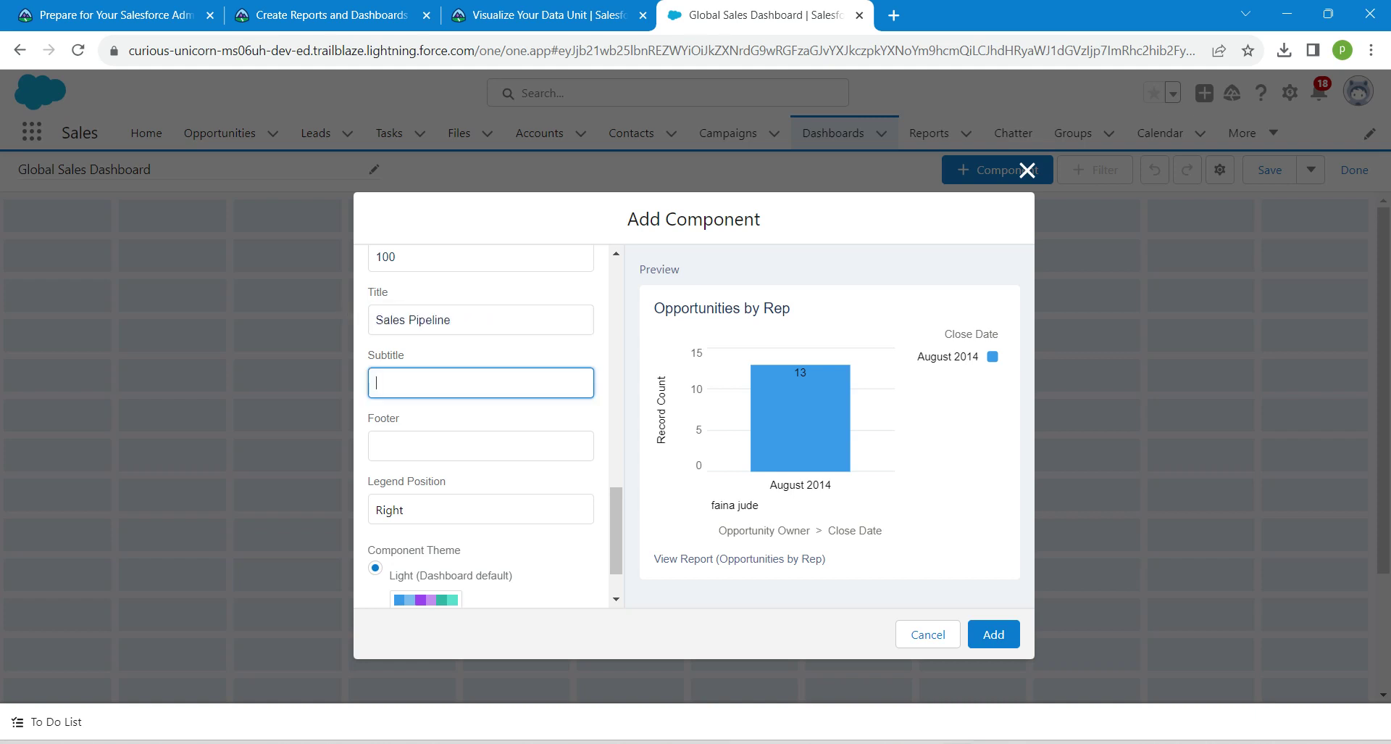
# Set the subtitle to "Number of Open Opportunities by Rep", copied from the Trailhead instructions, and add the component to the dashboard.
pyautogui.click(548, 15)
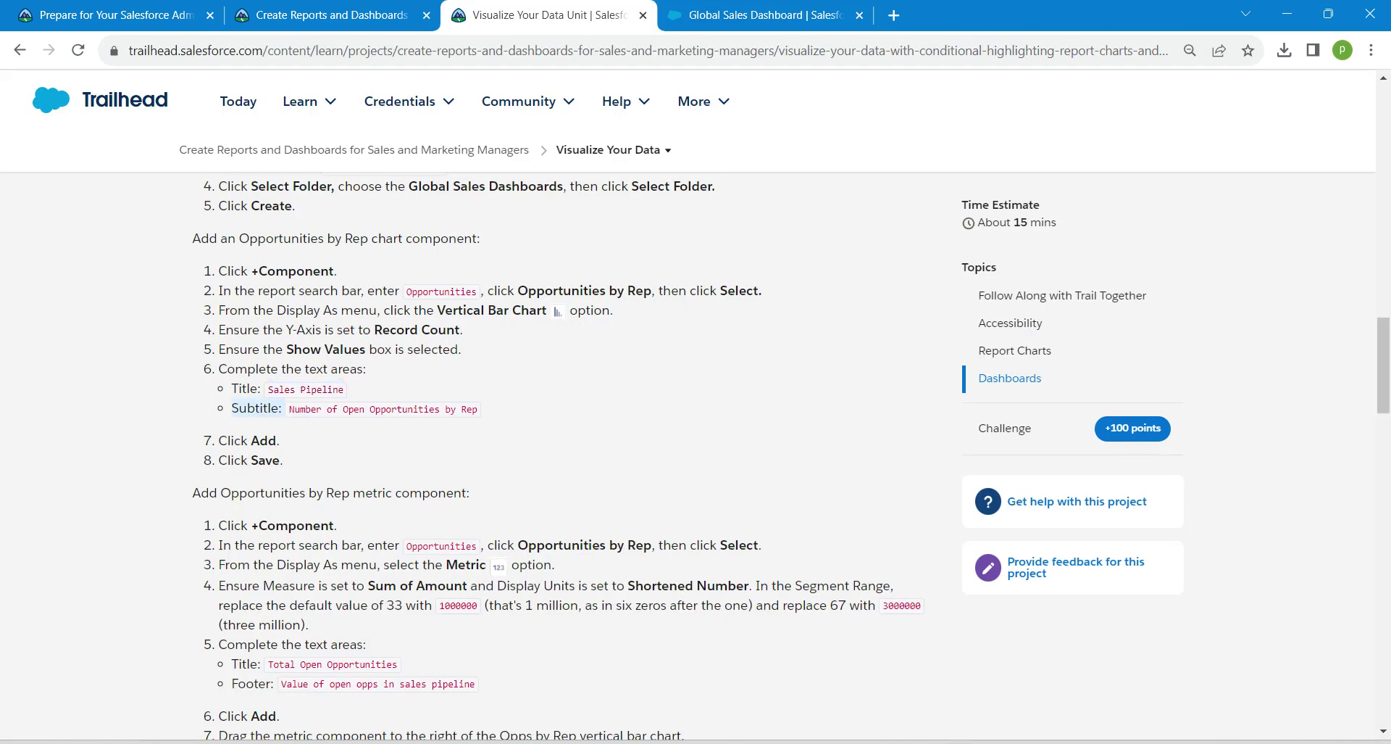
pyautogui.moveTo(289, 408); pyautogui.dragTo(478, 409)
pyautogui.hotkey('ctrl', 'c')
pyautogui.click(761, 14)
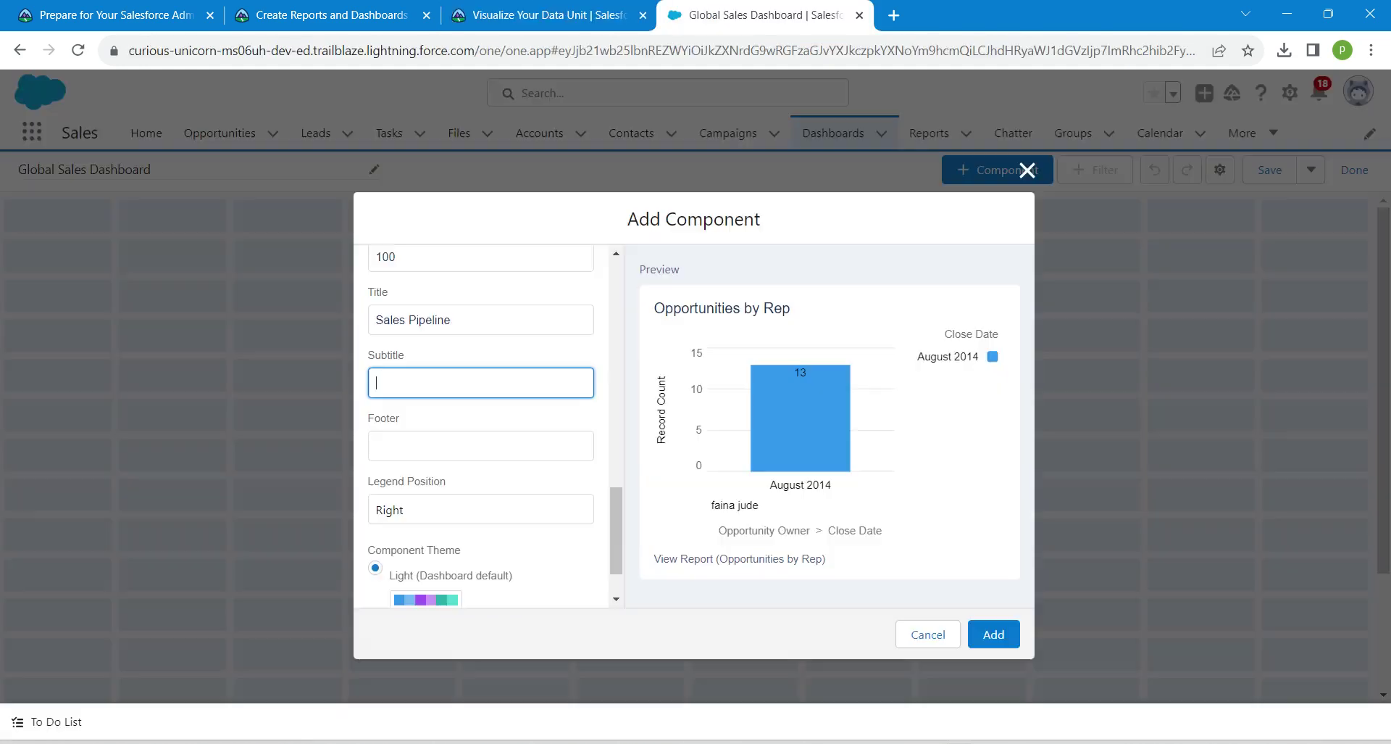
pyautogui.hotkey('ctrl', 'v')
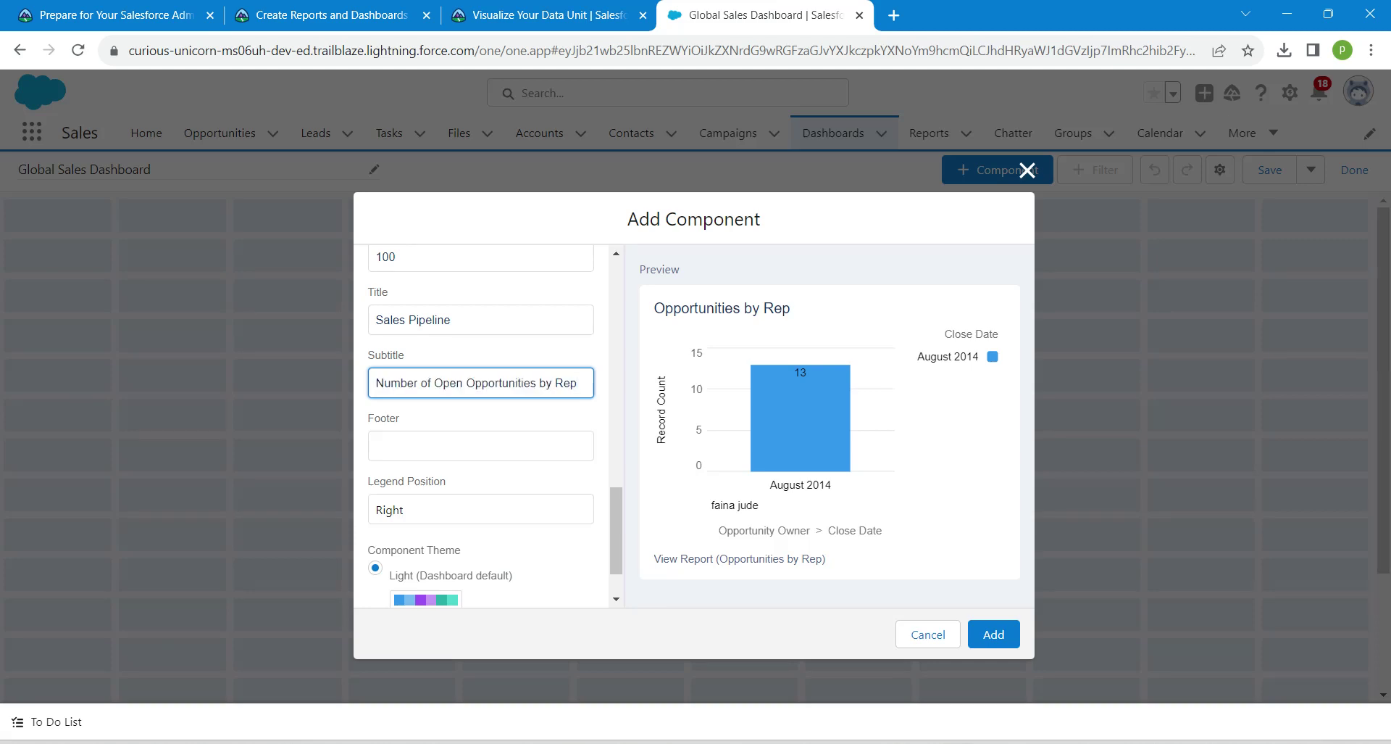
pyautogui.click(993, 634)
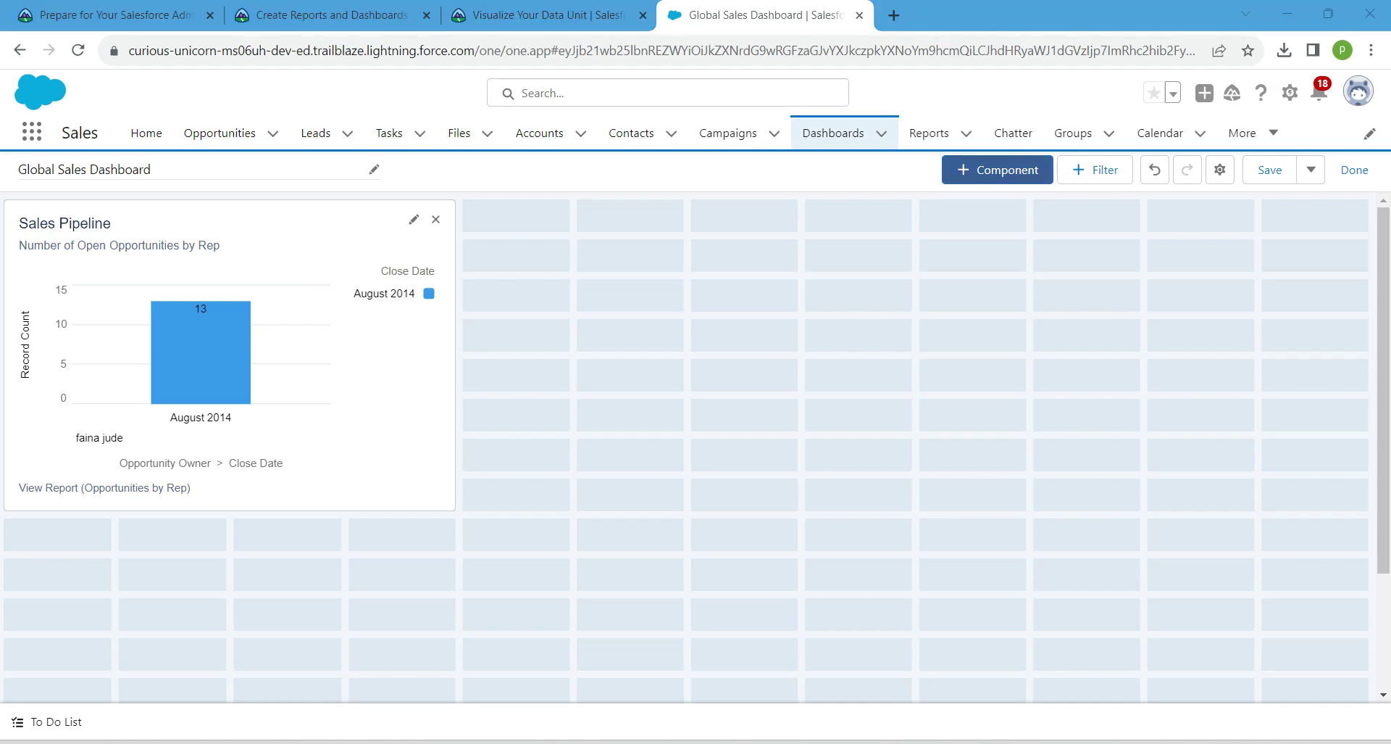
# Start another component from the Opportunities by Rep report as a metric chart, keeping Sum of Amount as its measure.
pyautogui.click(998, 170)
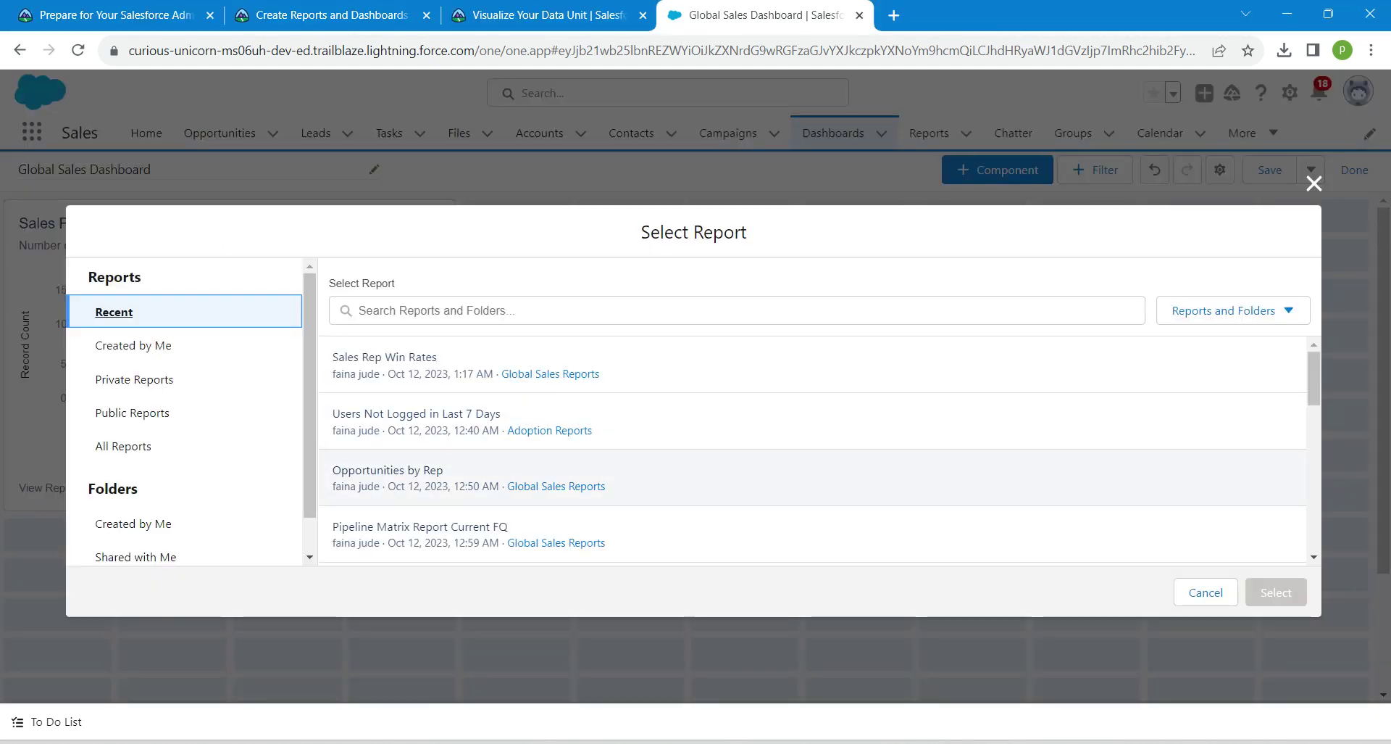
pyautogui.click(387, 477)
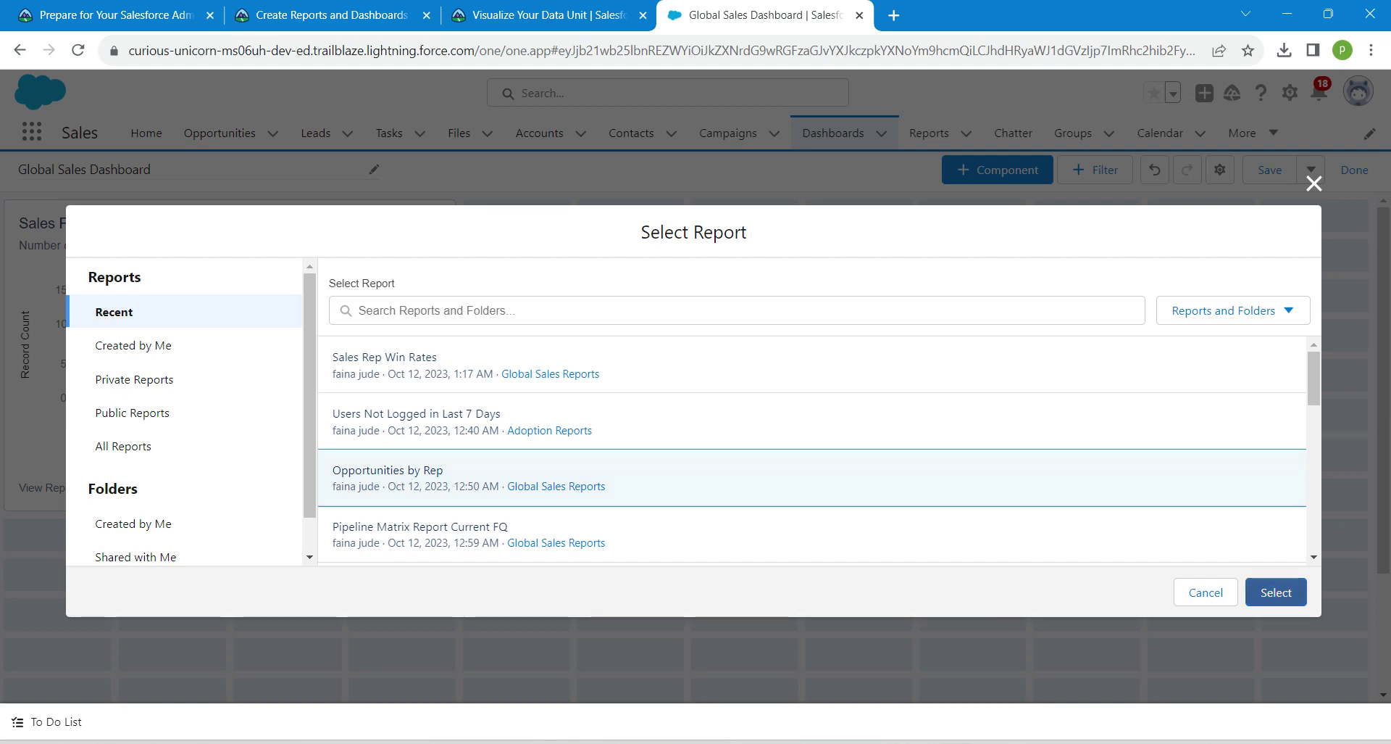
pyautogui.click(1276, 592)
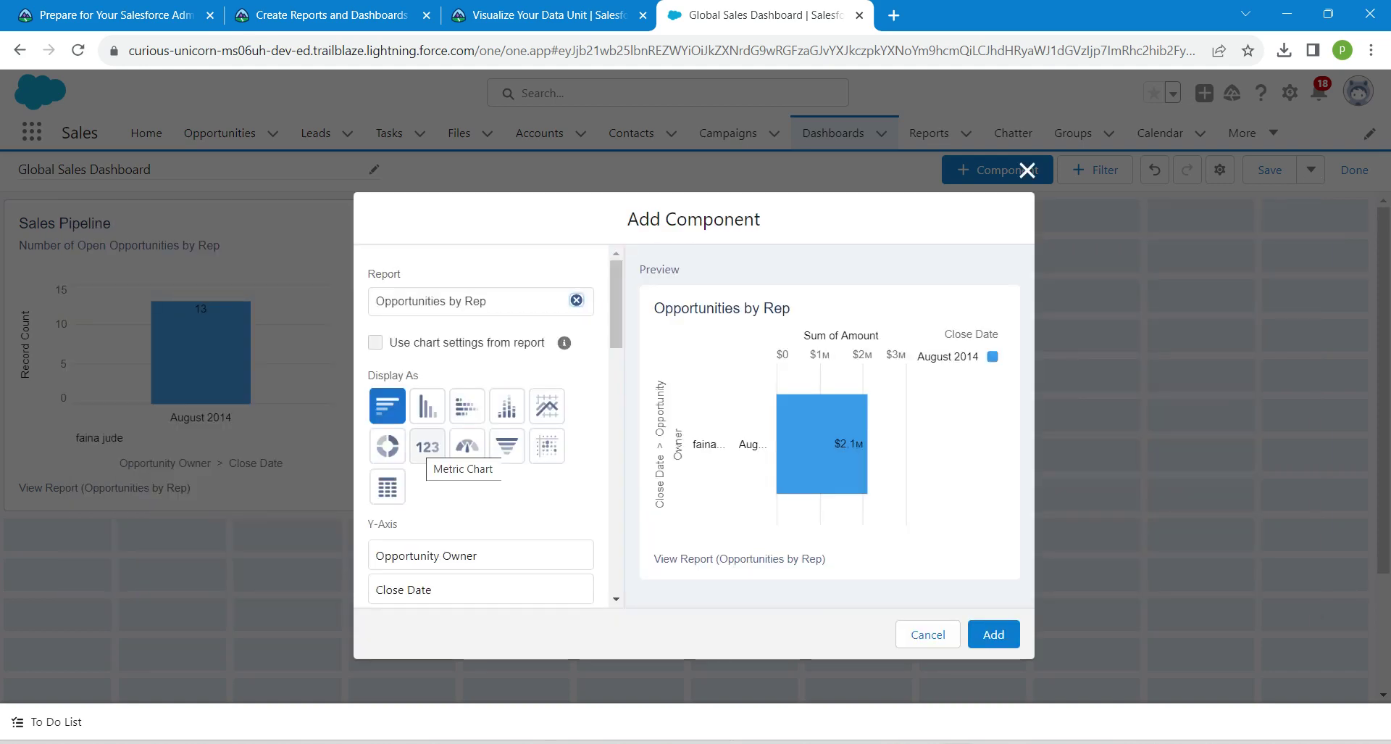
pyautogui.click(428, 446)
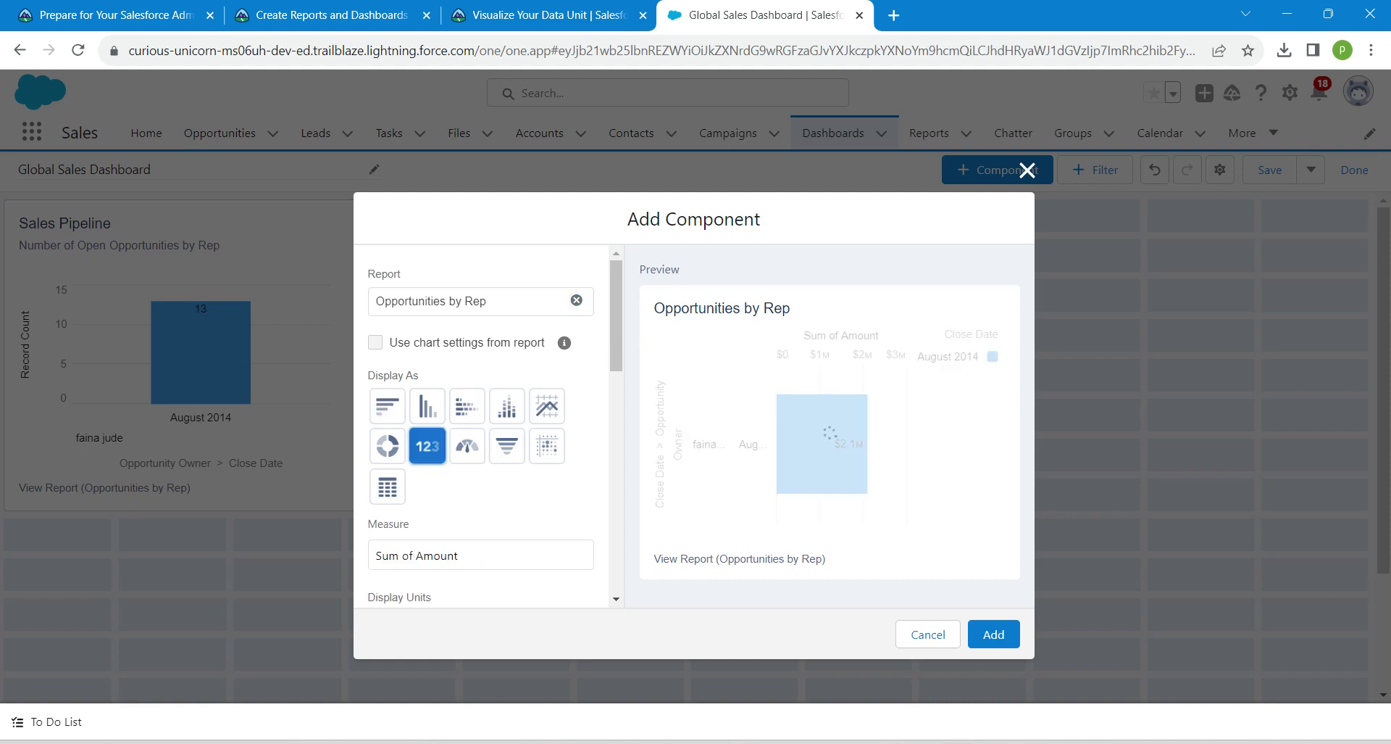
pyautogui.scroll(-1, 481, 427)
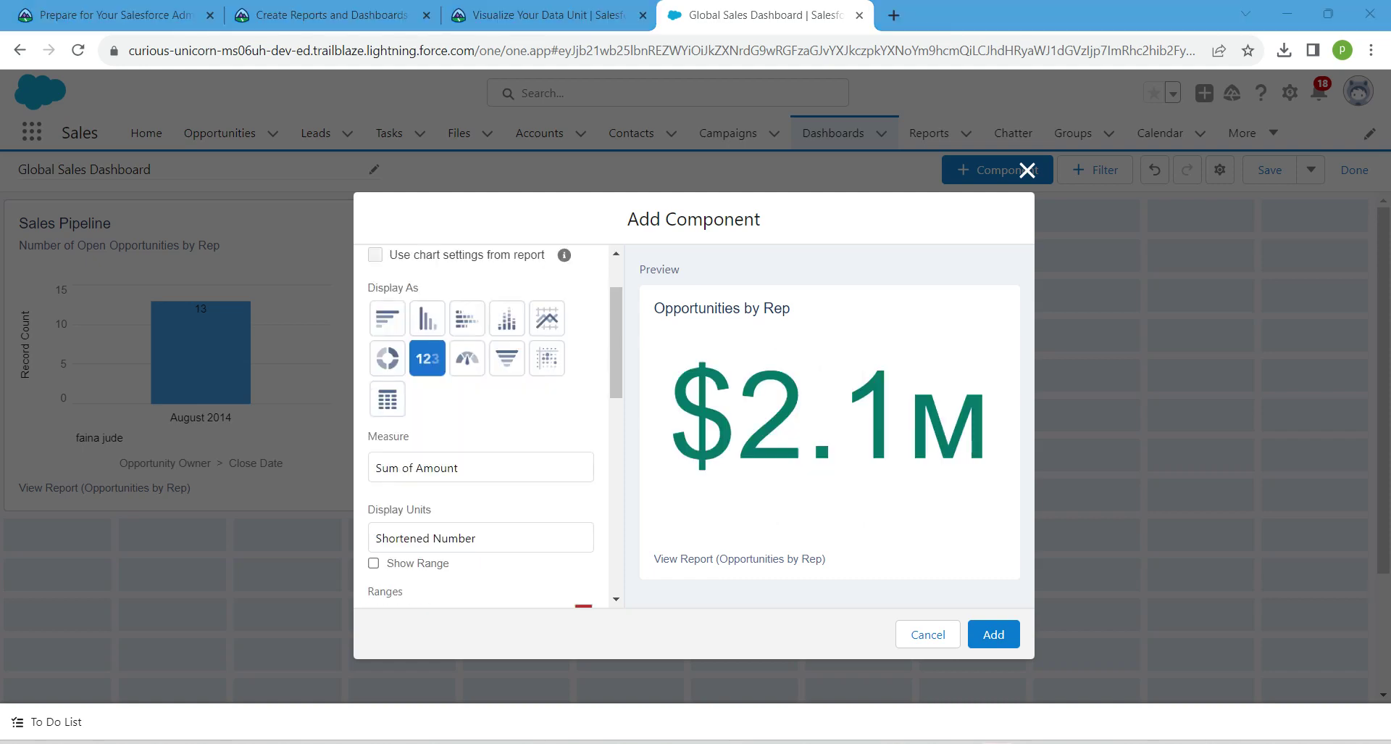
pyautogui.click(481, 467)
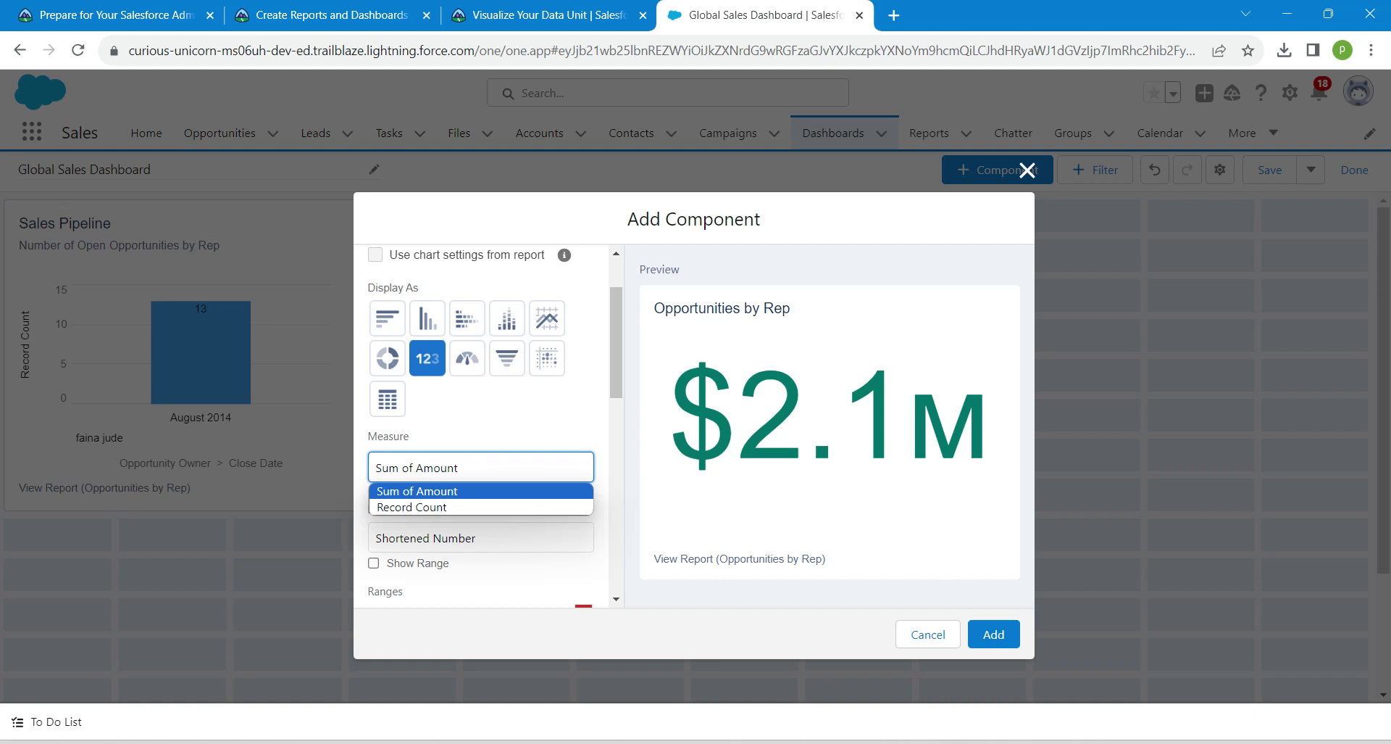
pyautogui.press('Escape')
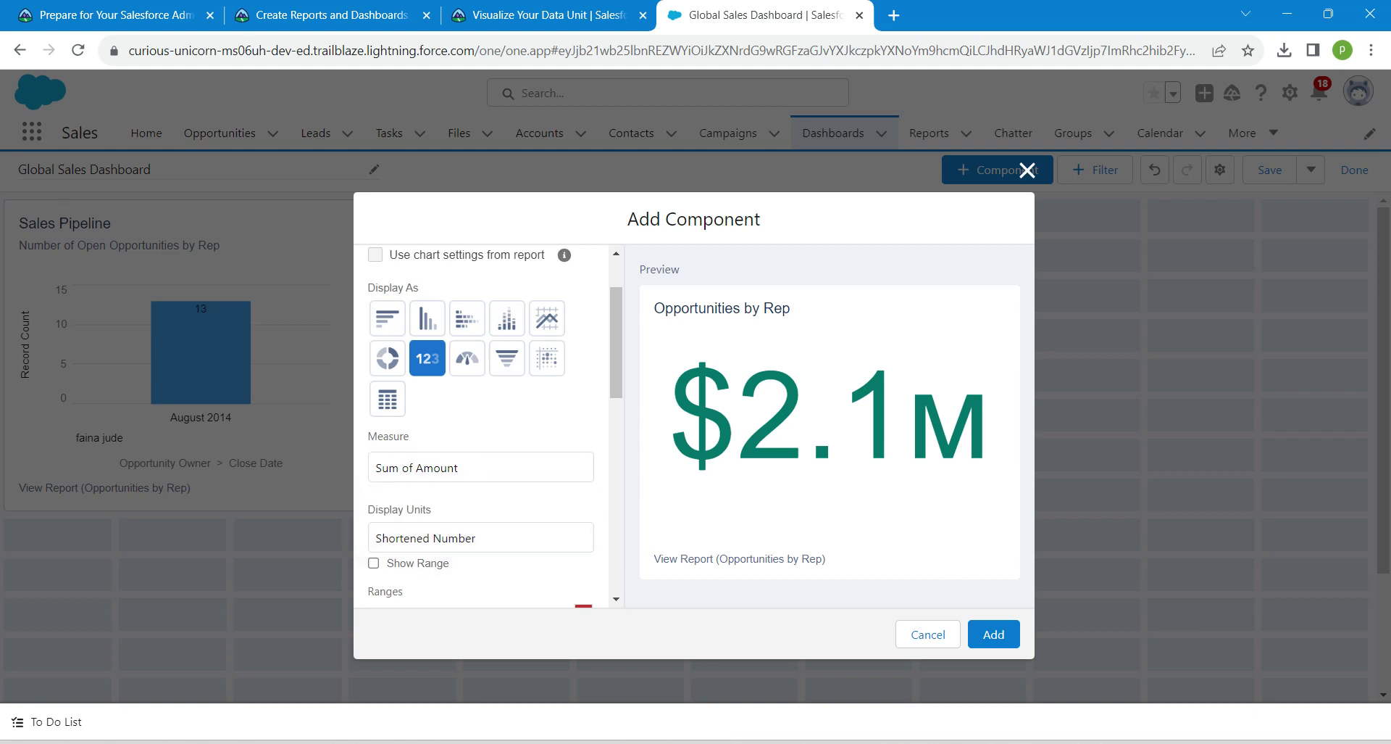
pyautogui.scroll(-2, 481, 428)
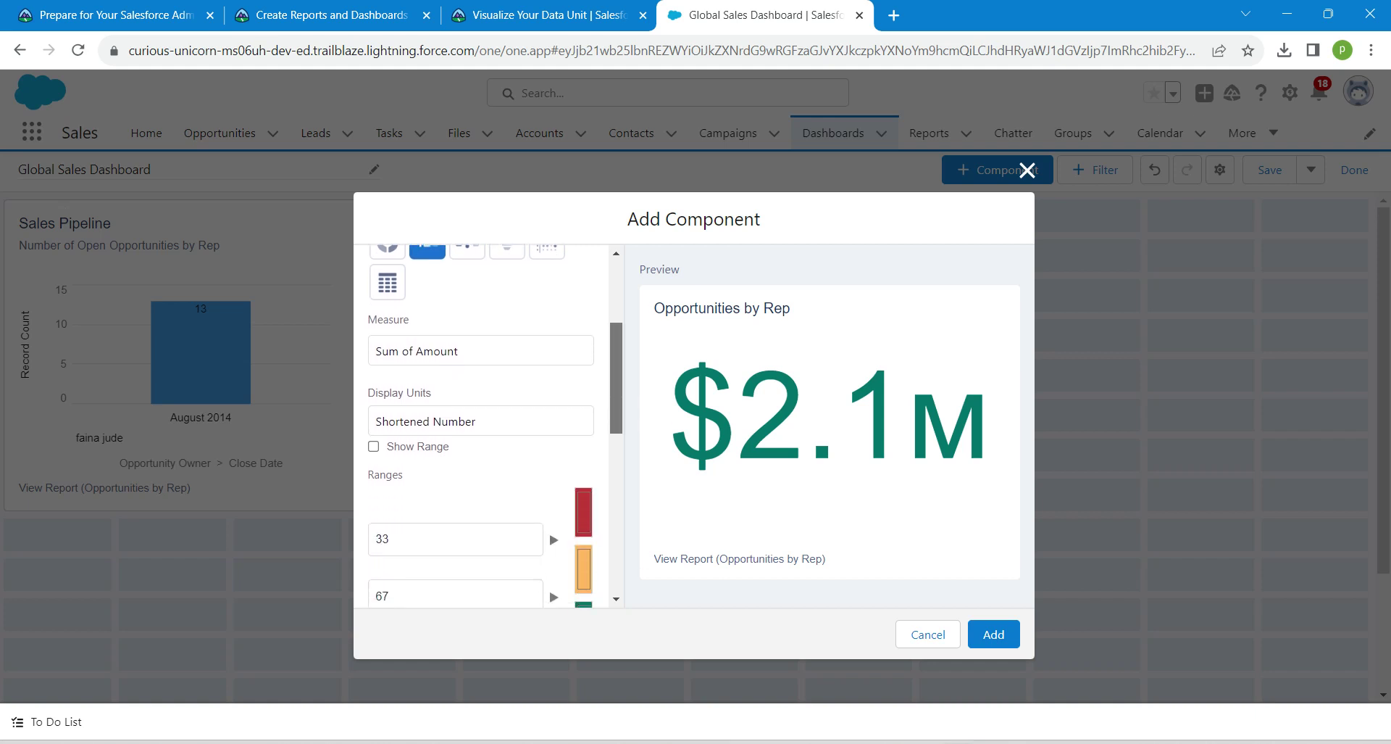
# Set the metric's lower range breakpoint to 1000000, copied from the Trailhead instructions.
pyautogui.moveTo(616, 377); pyautogui.dragTo(616, 421)
pyautogui.click(454, 397)
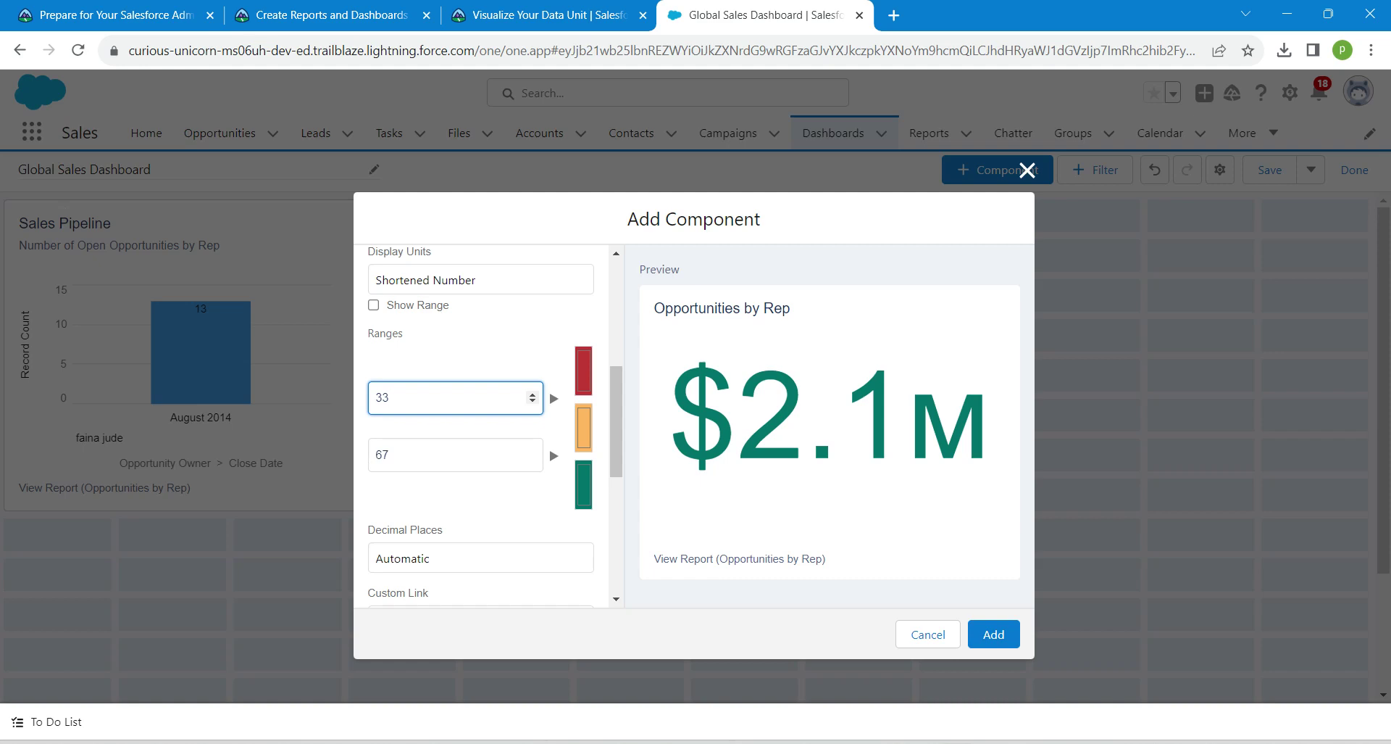
pyautogui.press('BackSpace')
pyautogui.press('BackSpace')
pyautogui.hotkey('ctrl', 'shift', 'Tab')
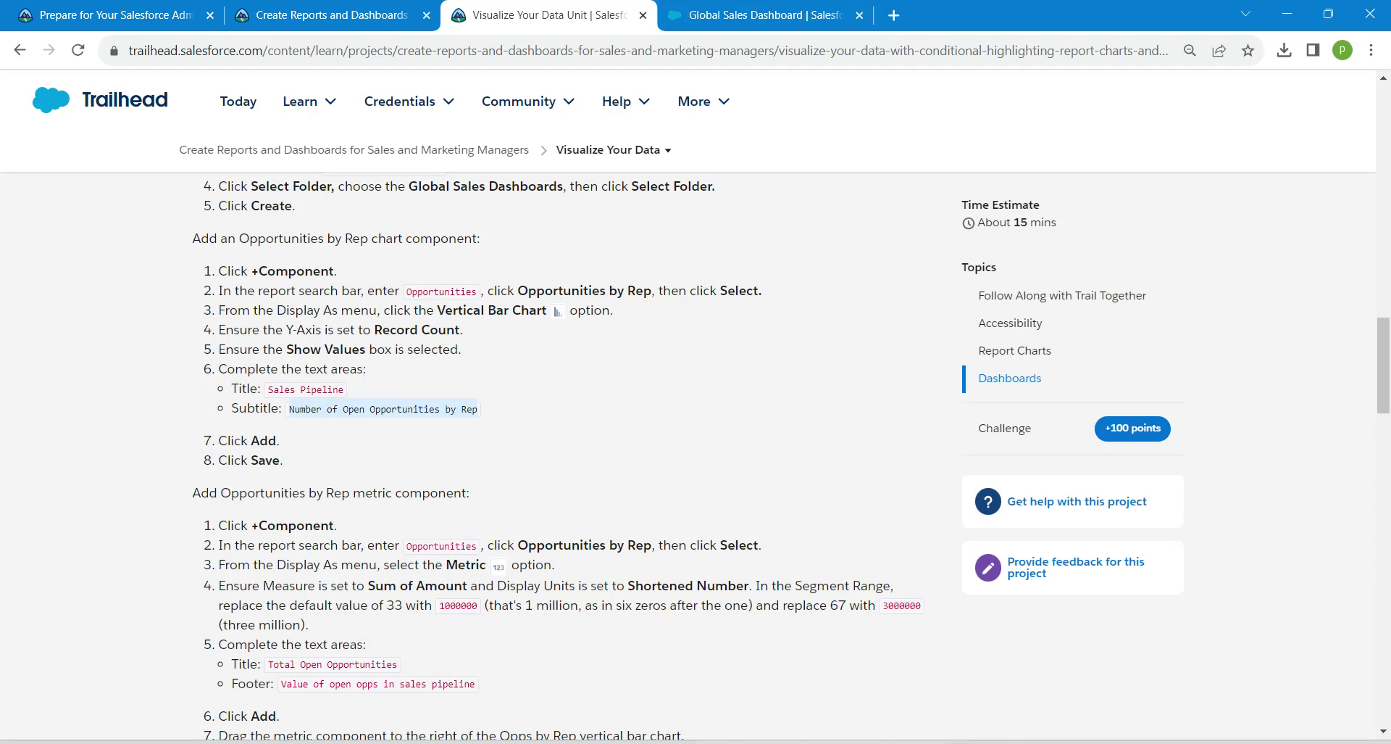
pyautogui.moveTo(438, 605); pyautogui.dragTo(477, 605)
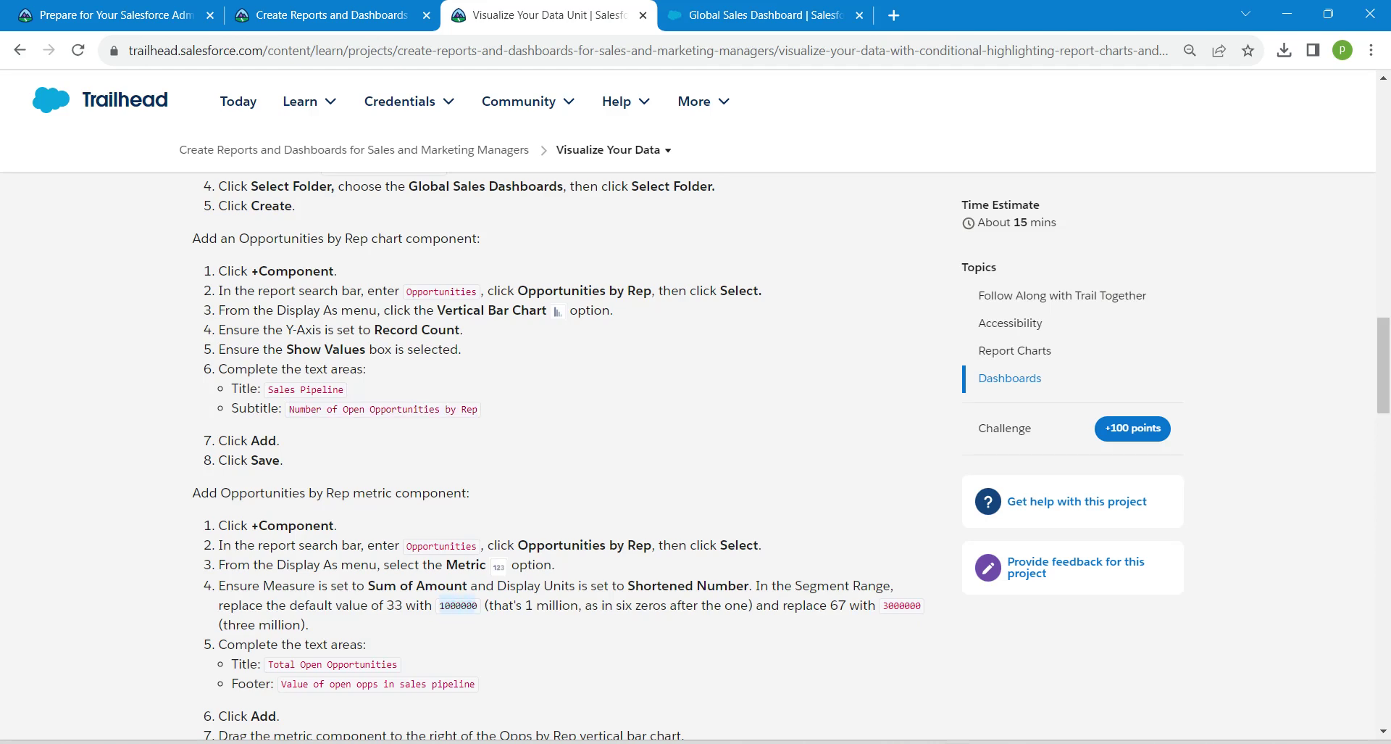
pyautogui.hotkey('ctrl', 'c')
pyautogui.hotkey('ctrl', 'Tab')
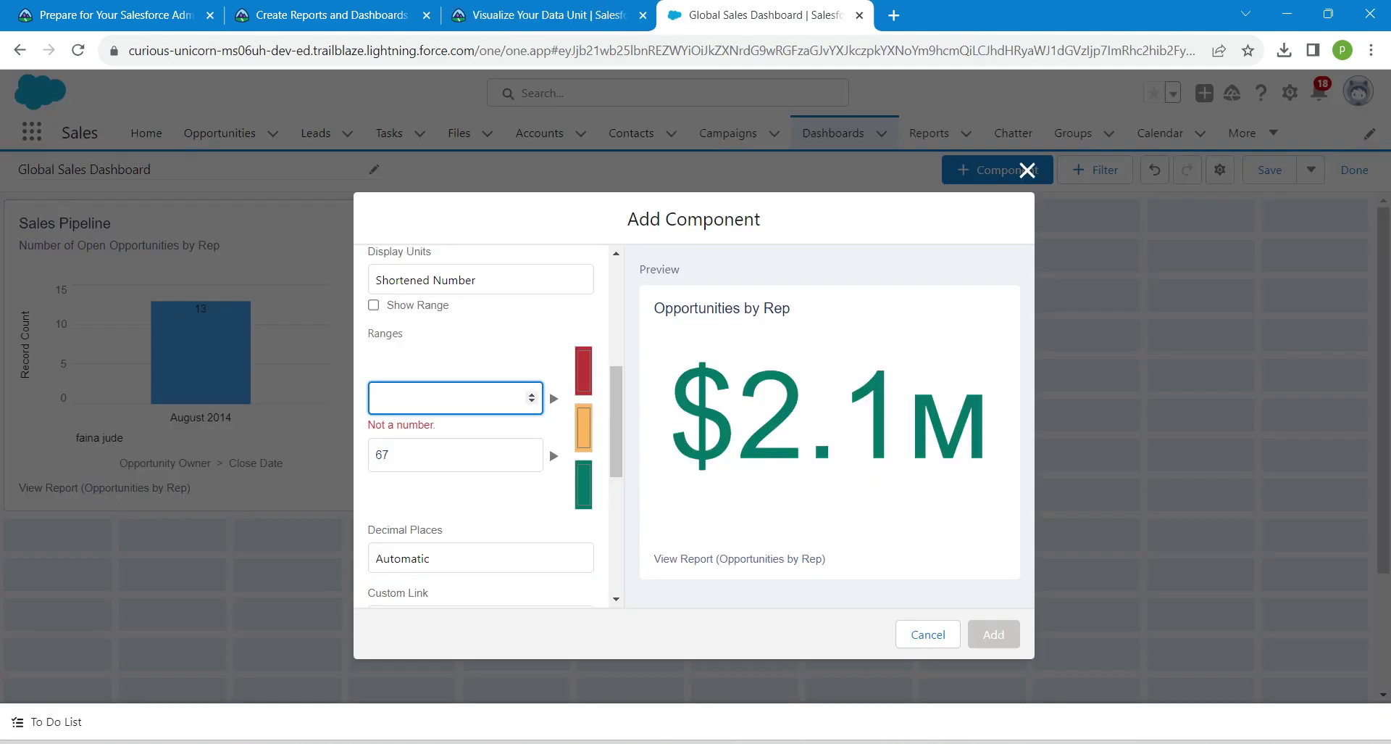
pyautogui.hotkey('ctrl', 'v')
pyautogui.press('Tab')
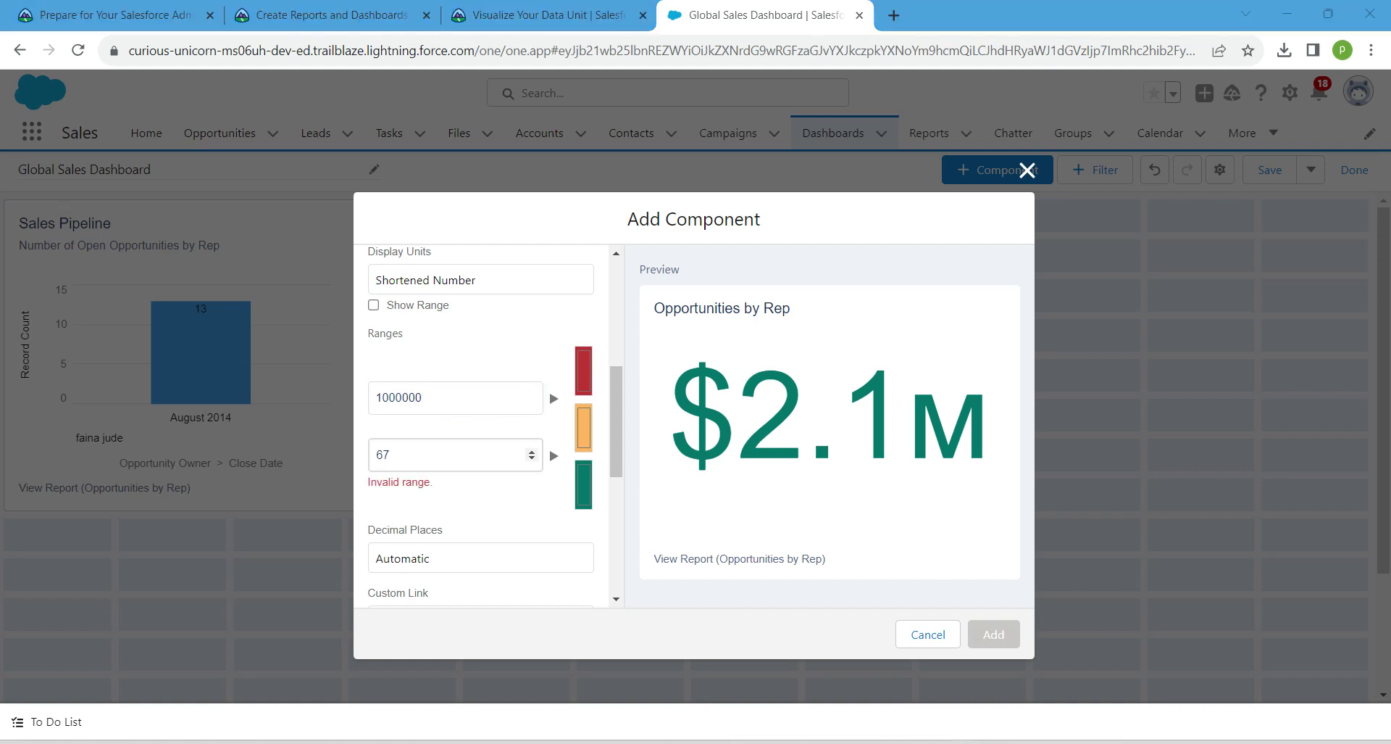
# Set the metric's upper range breakpoint to 3000000.
pyautogui.click(390, 454)
pyautogui.hotkey('ctrl', 'a')
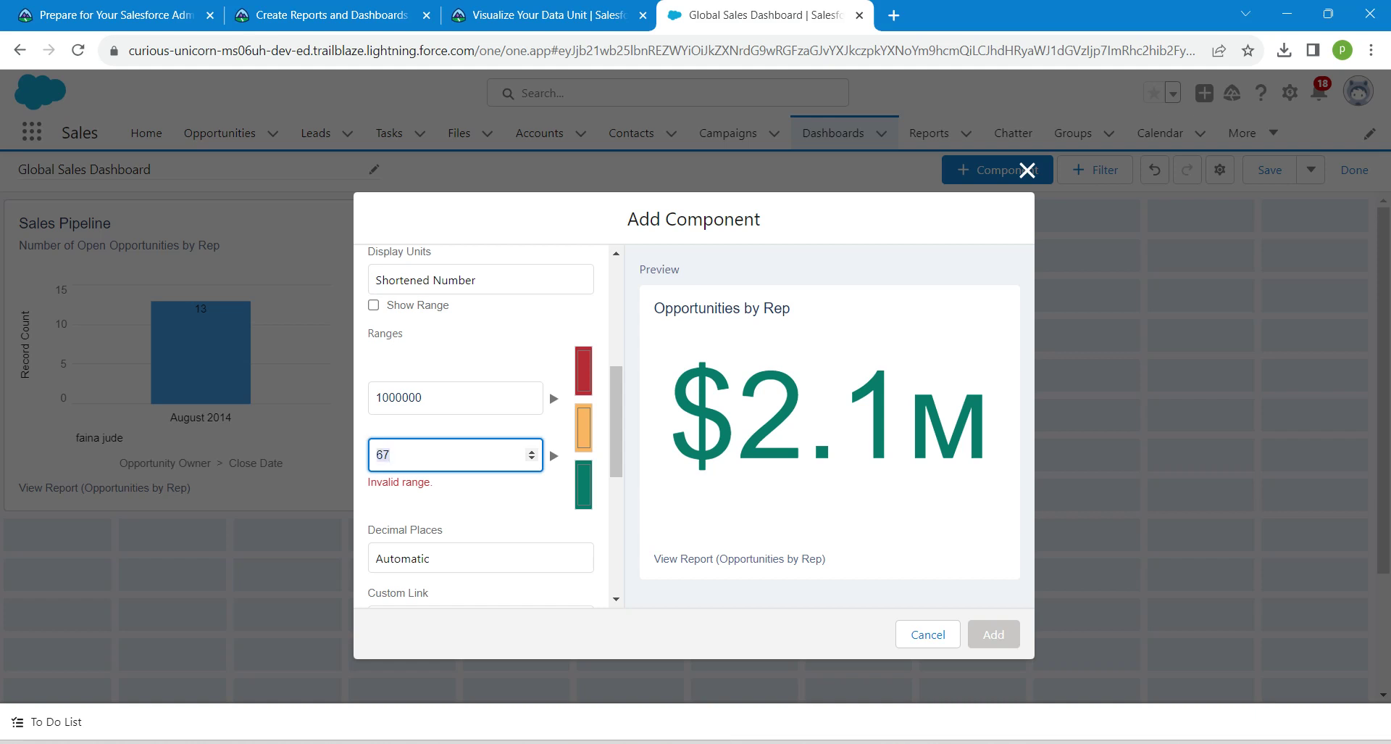
pyautogui.hotkey('ctrl', 'v')
pyautogui.press('BackSpace')
pyautogui.write('3')
pyautogui.press('Tab')
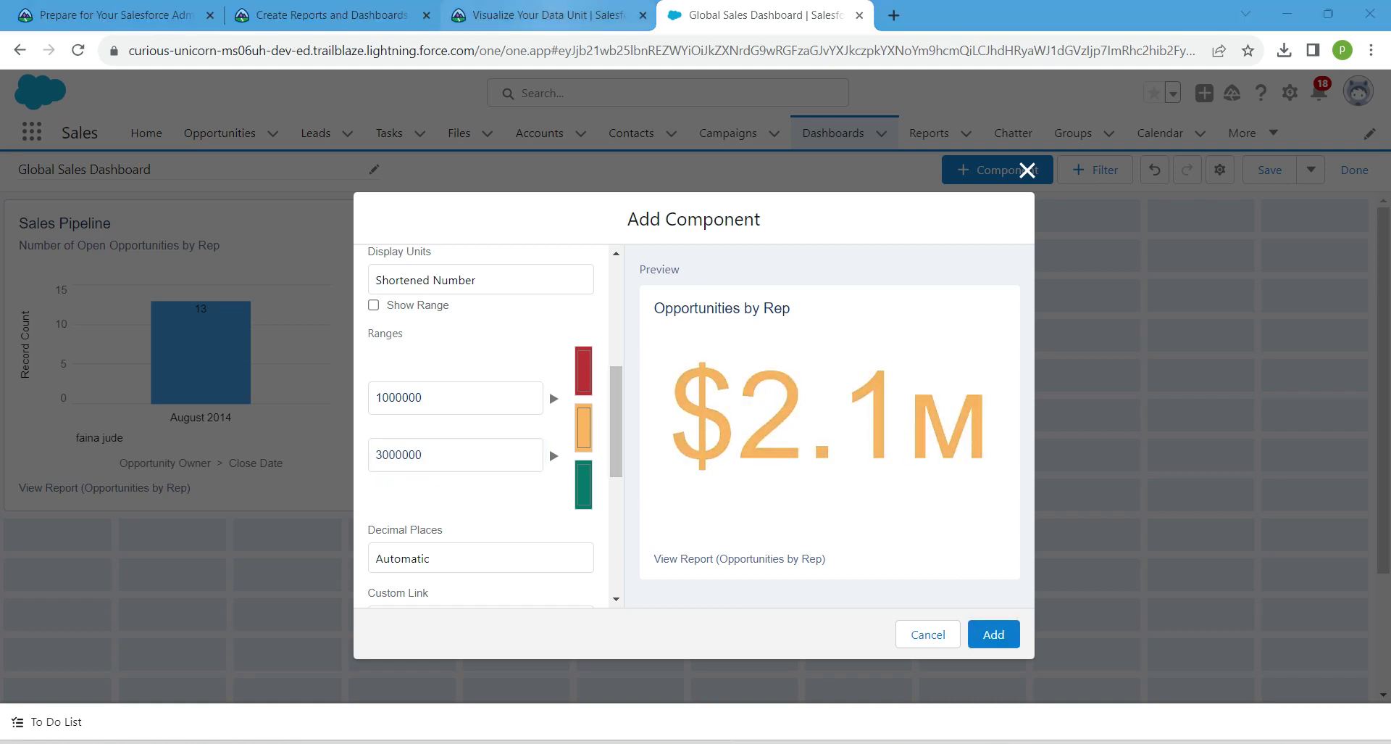
# Replace the metric component's title with "Total Open Opportunities", copied from the Trailhead instructions.
pyautogui.click(542, 14)
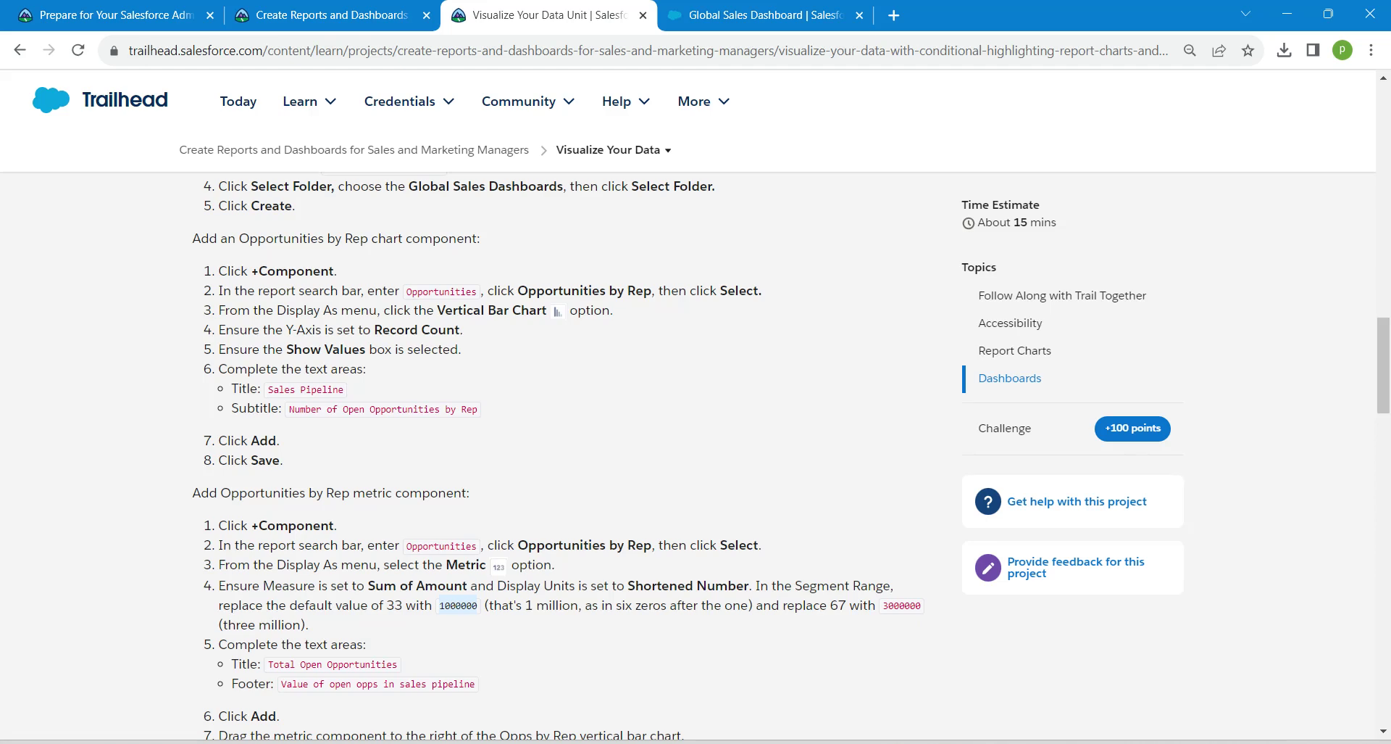
pyautogui.moveTo(267, 664); pyautogui.dragTo(398, 664)
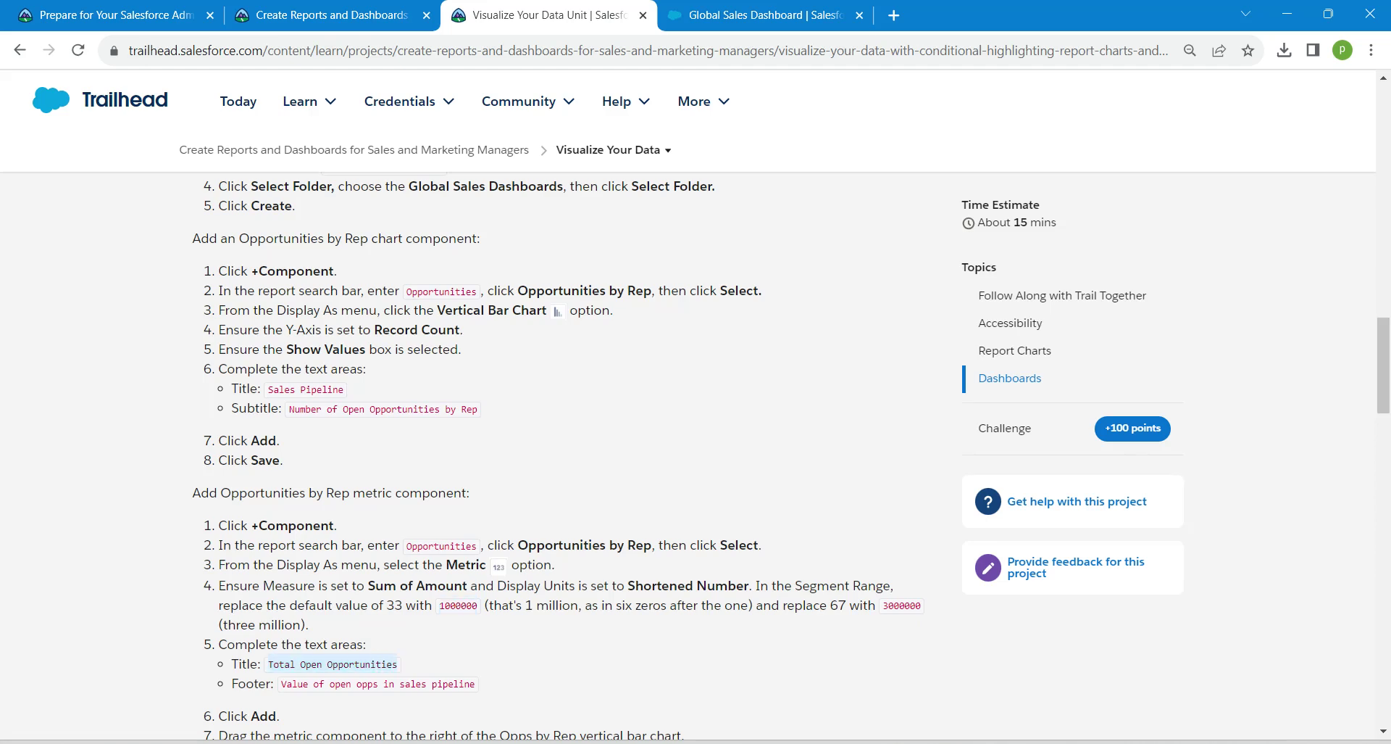
pyautogui.click(761, 14)
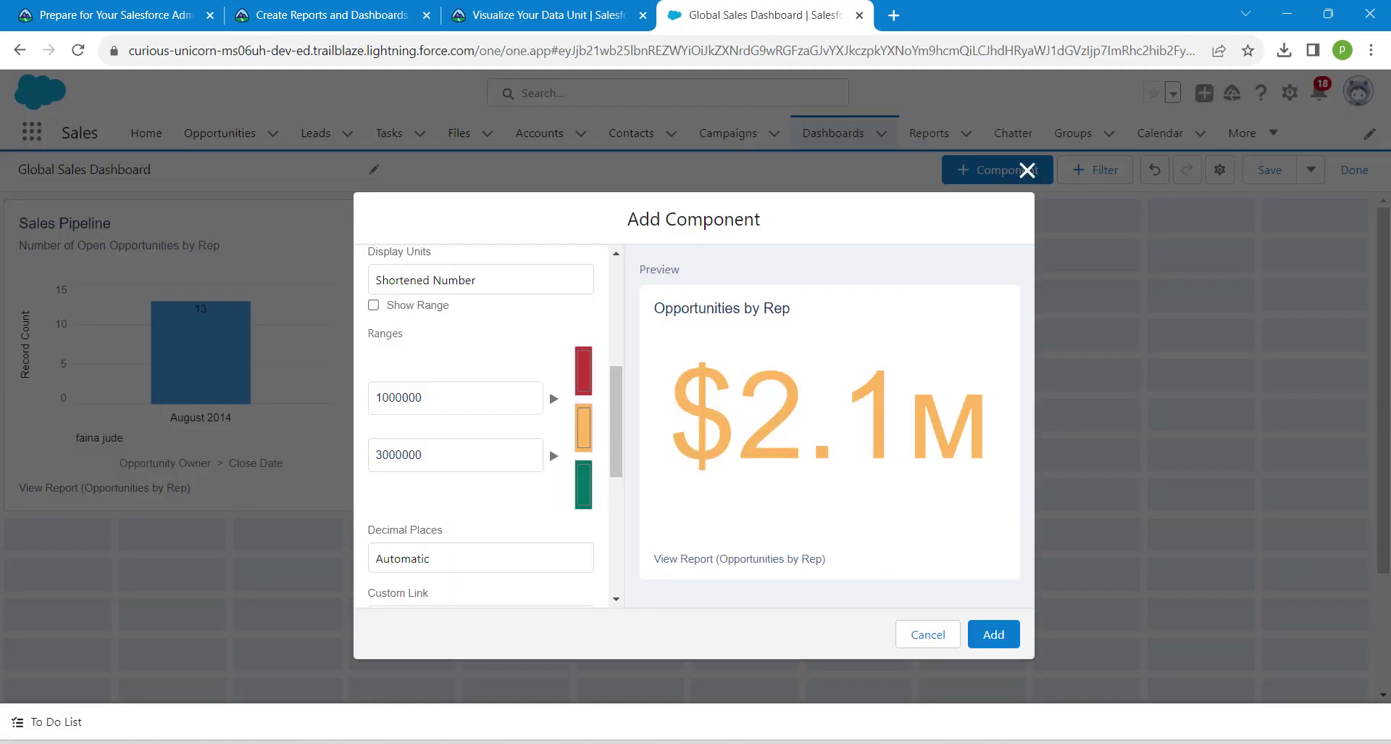
pyautogui.scroll(-4, 481, 426)
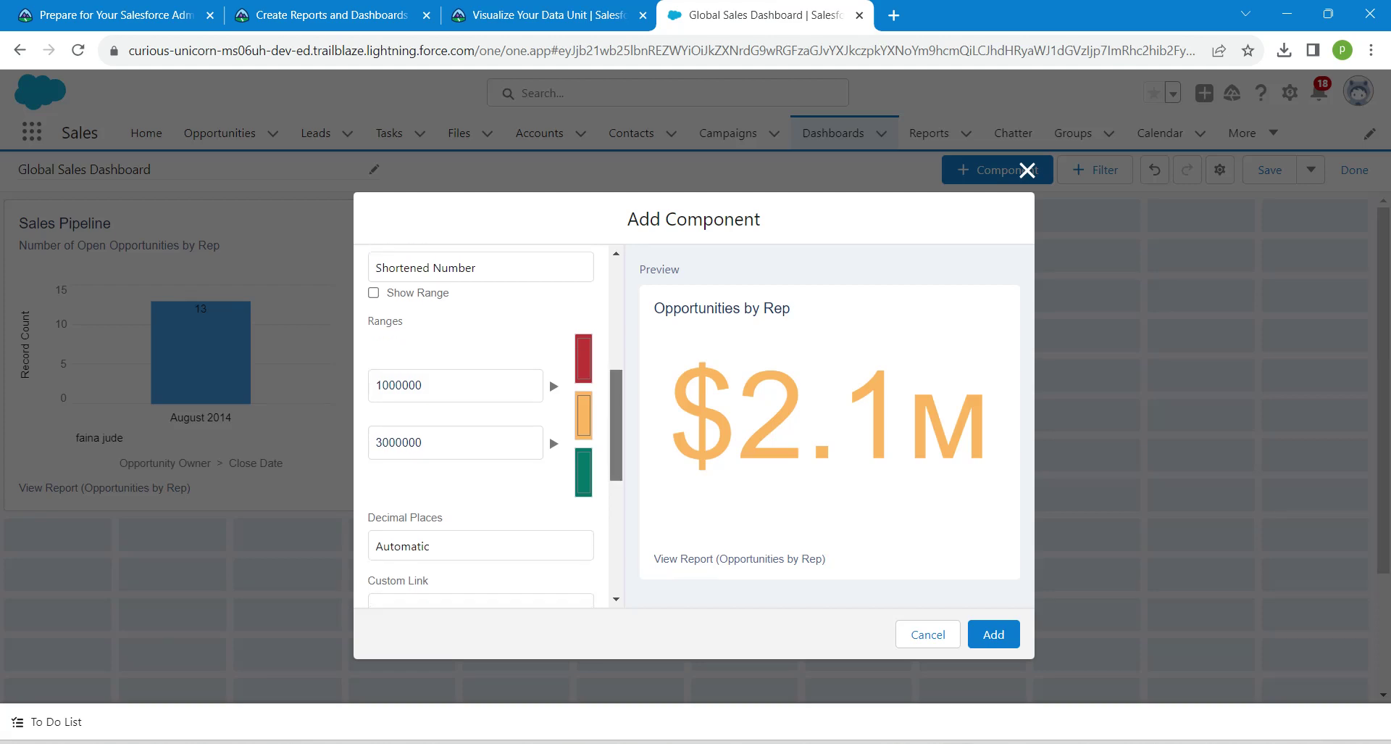
pyautogui.click(486, 421)
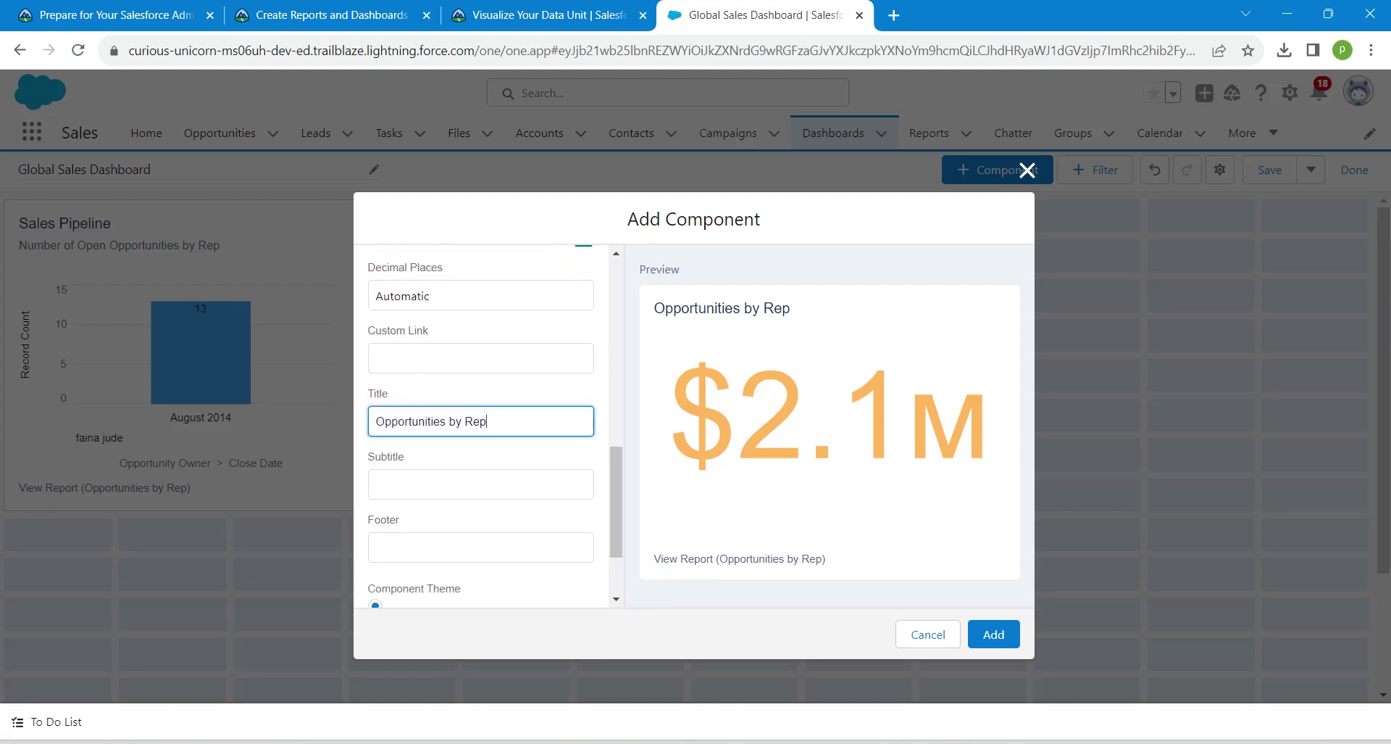
pyautogui.hotkey('ctrl', 'a')
pyautogui.hotkey('ctrl', 'v')
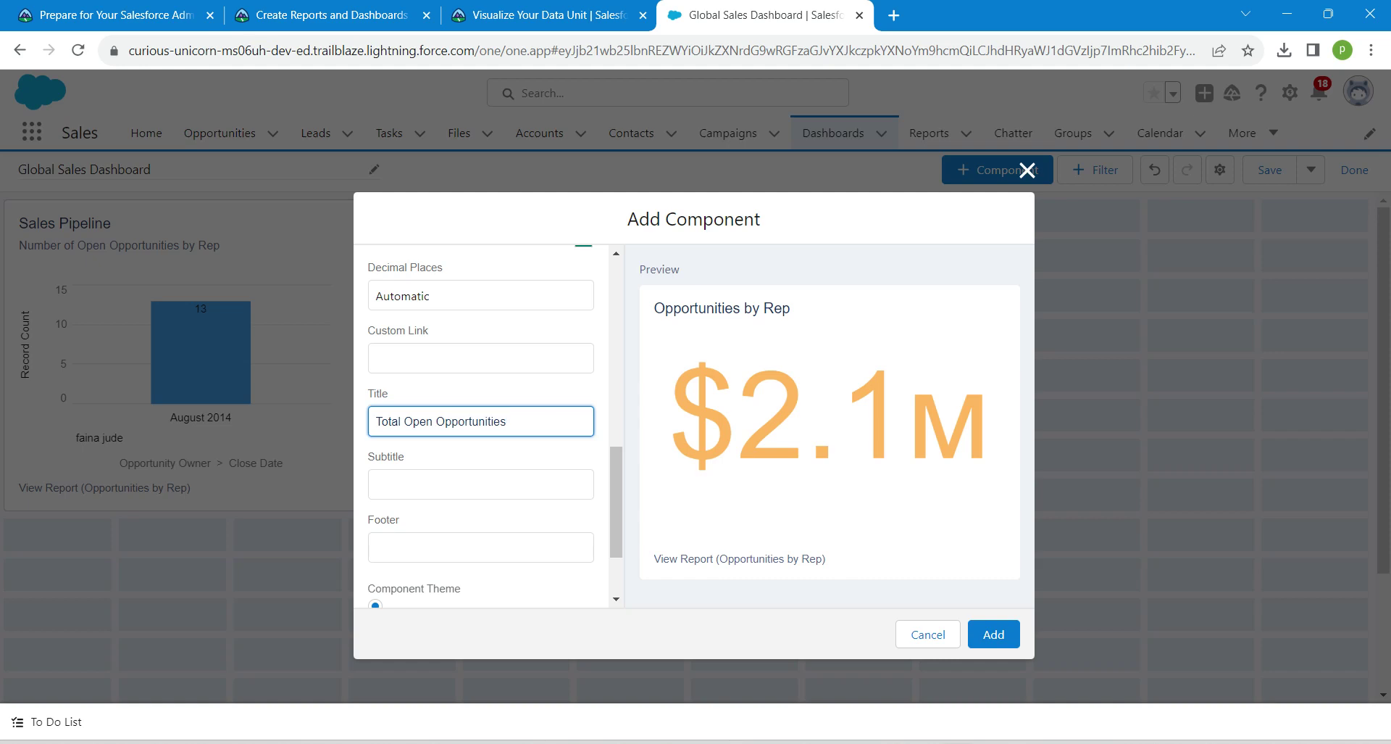
# Set the metric's footer to "Value of open opps in sales pipeline", copied from the Trailhead instructions, and add the component to the dashboard.
pyautogui.click(480, 546)
pyautogui.click(580, 14)
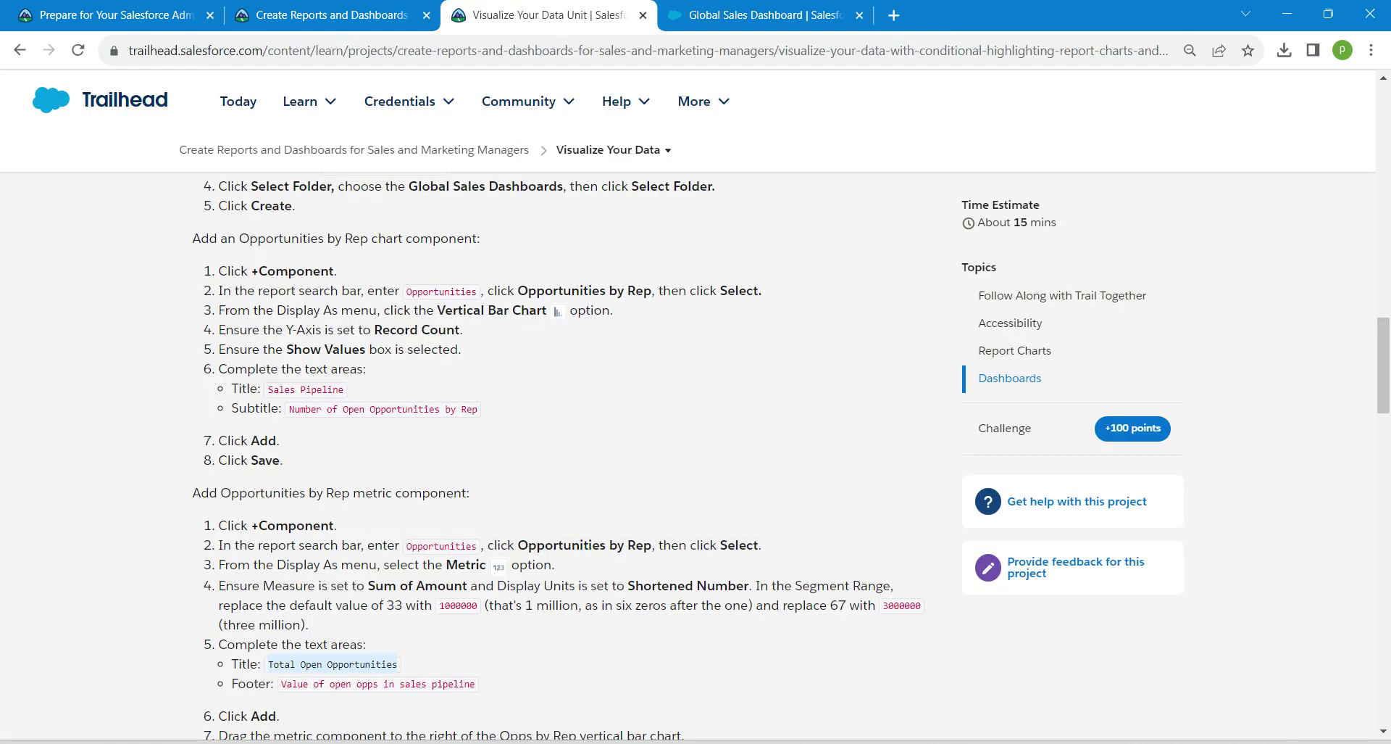
pyautogui.moveTo(279, 684); pyautogui.dragTo(480, 706)
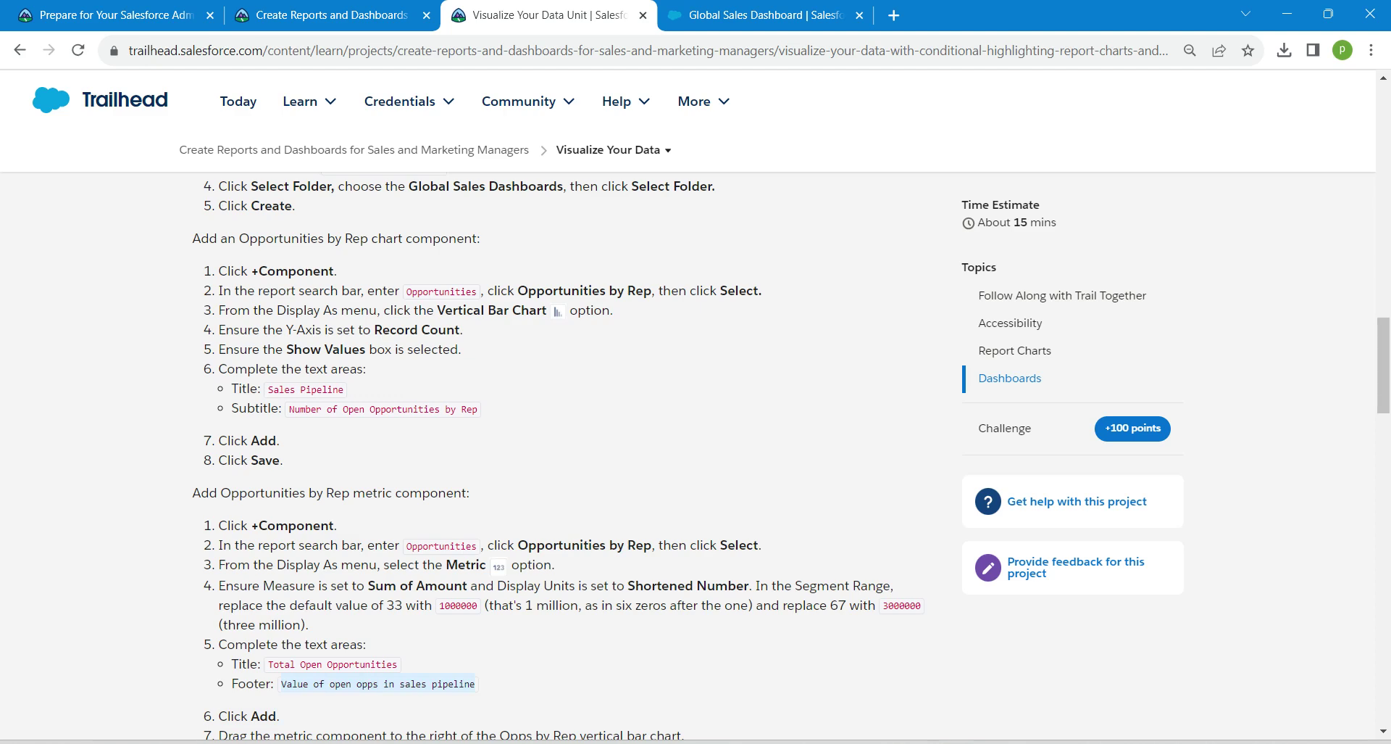
pyautogui.click(761, 15)
pyautogui.write('Value of open opps in sales pipeline')
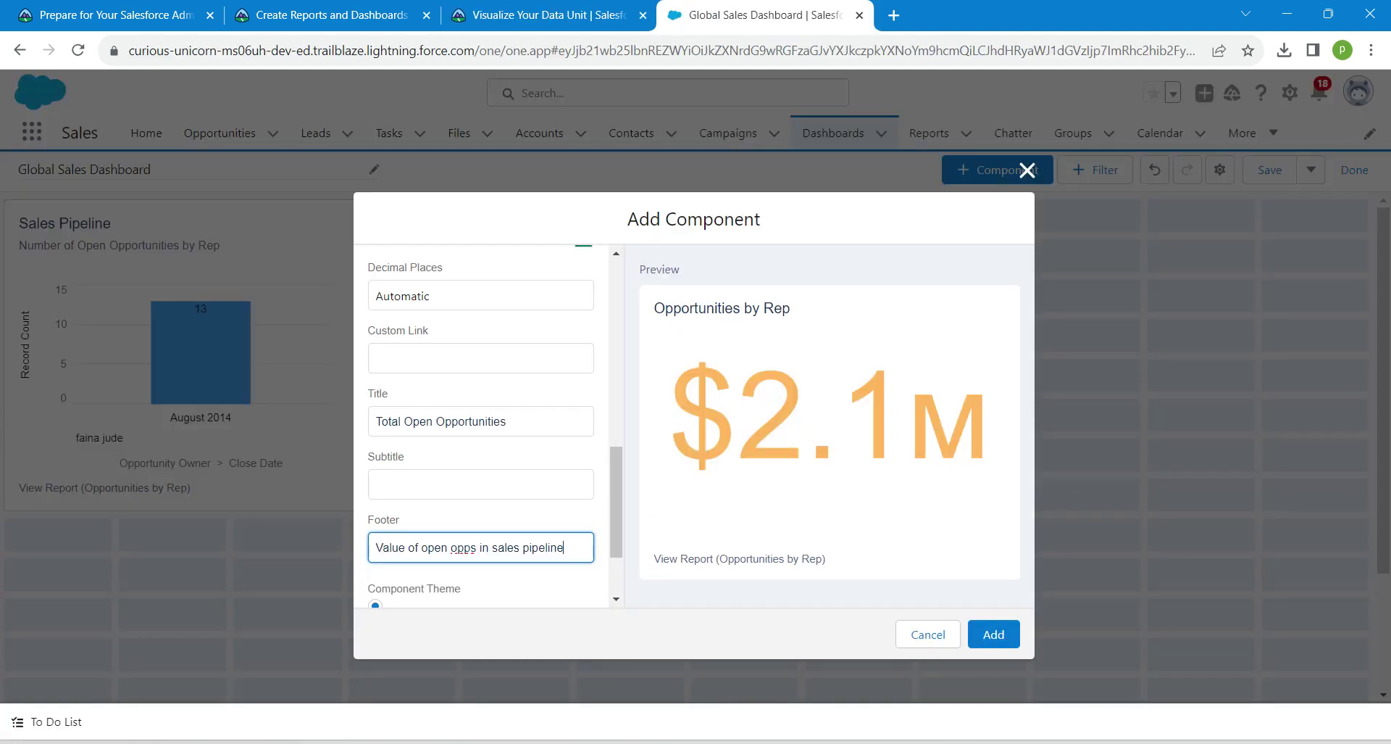
pyautogui.scroll(-2, 481, 435)
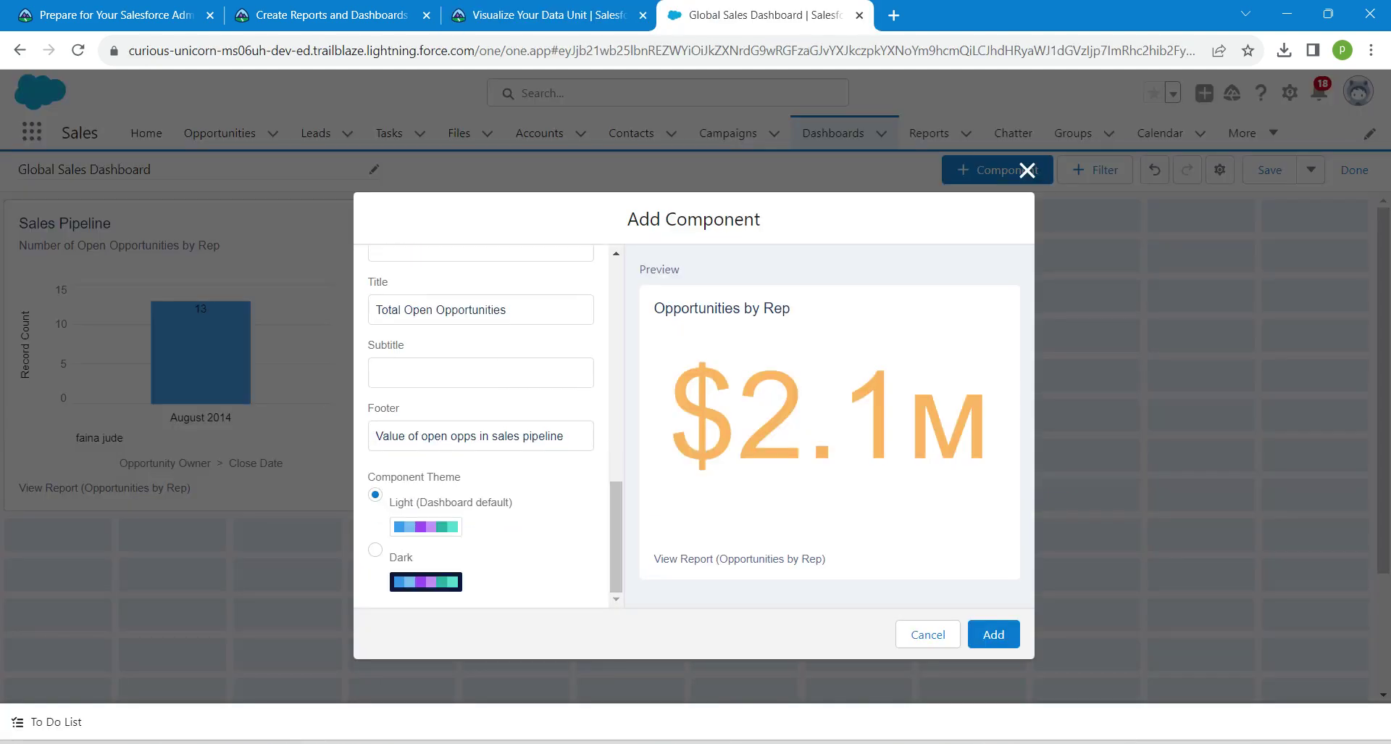
pyautogui.click(994, 634)
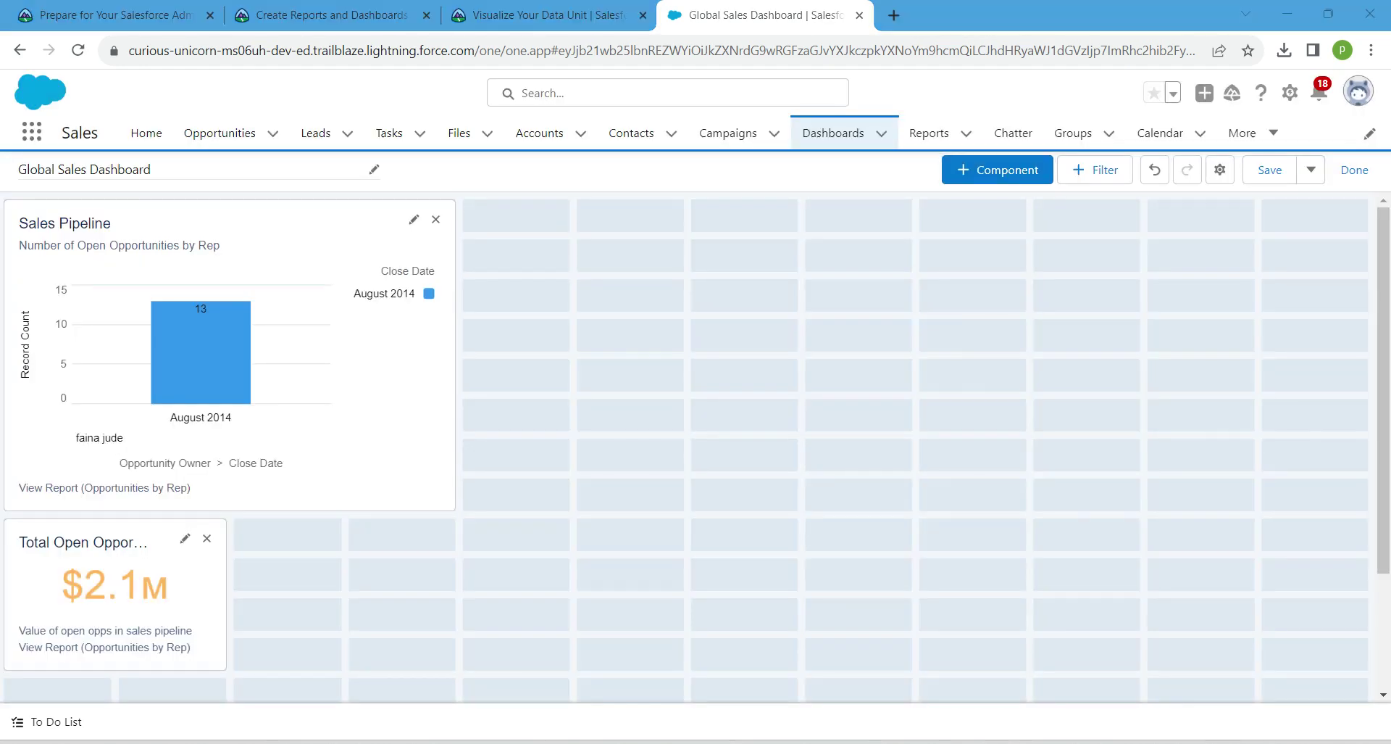
# Move the Total Open Opportunities metric directly to the right of the Sales Pipeline chart and save the dashboard.
pyautogui.moveTo(114, 594); pyautogui.dragTo(574, 277)
pyautogui.moveTo(569, 224); pyautogui.dragTo(568, 222)
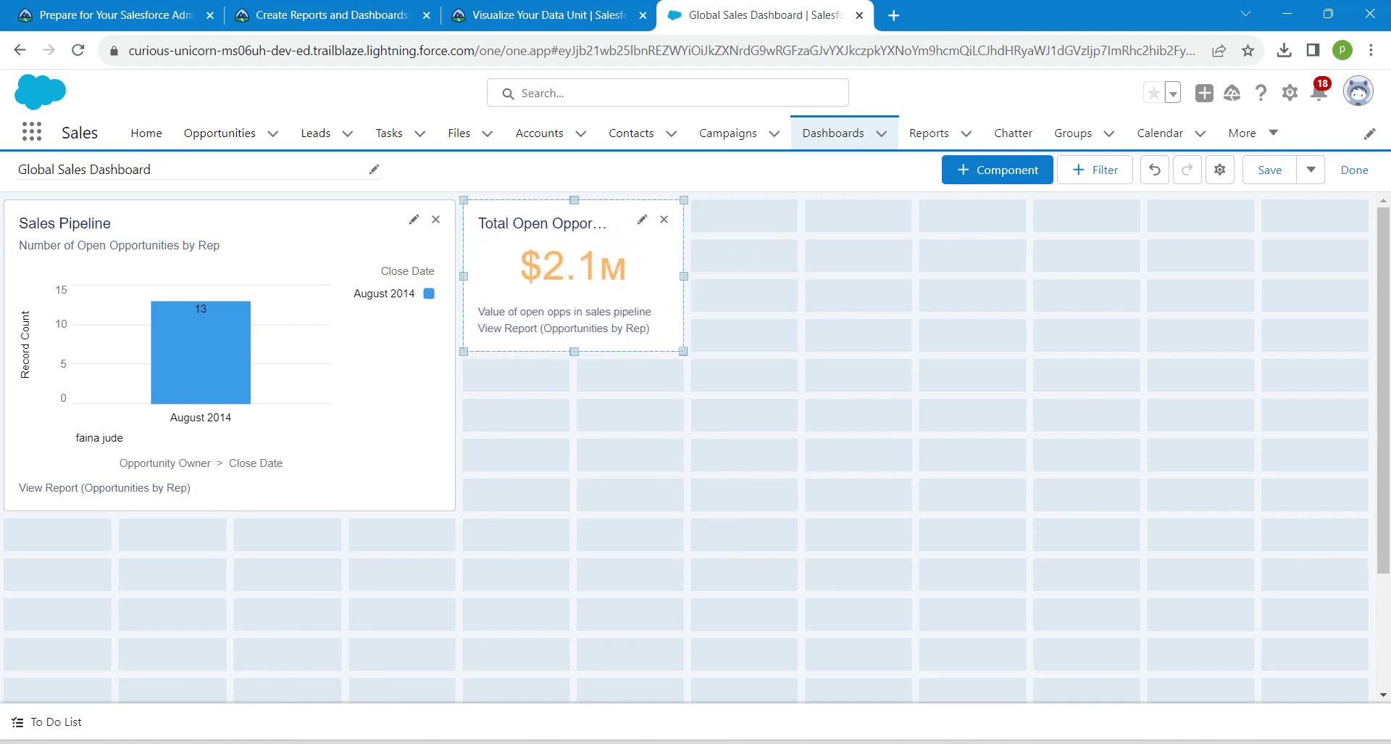
pyautogui.click(1269, 170)
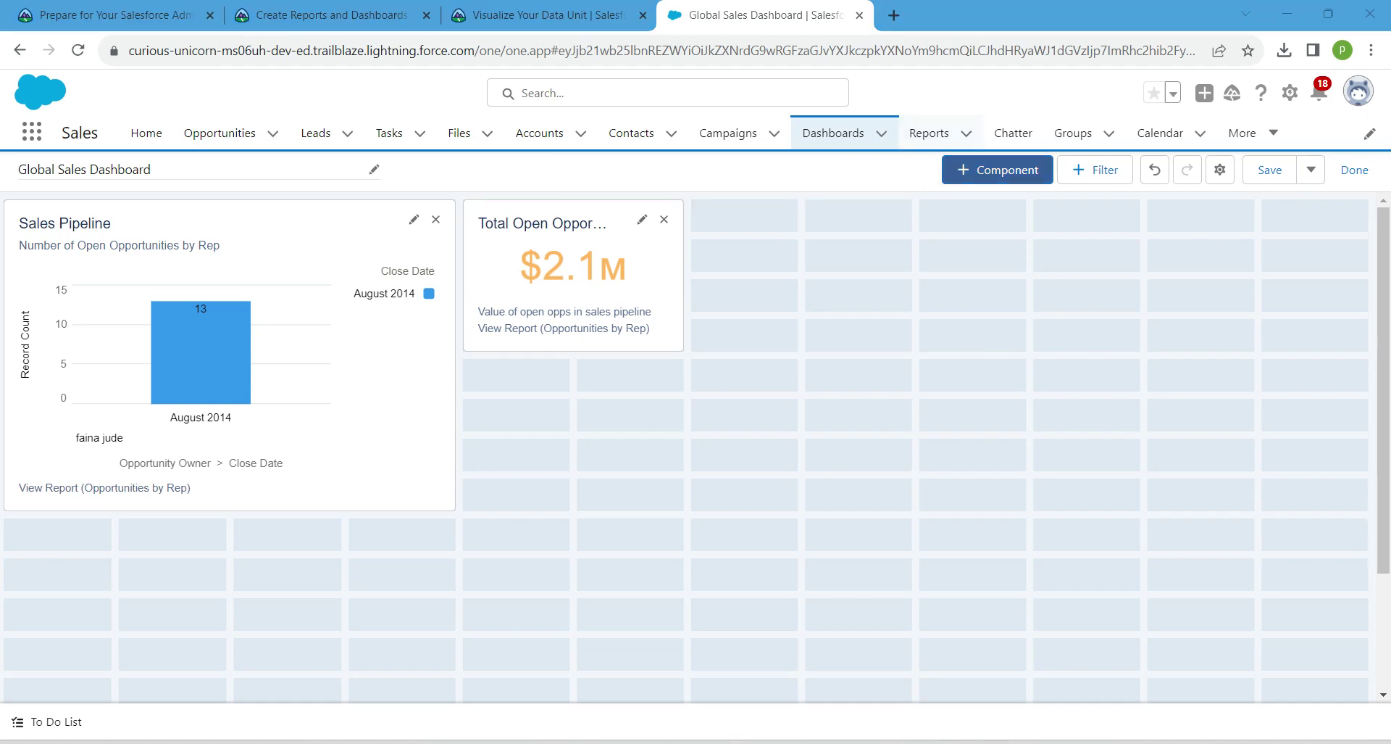
# Start another dashboard component from the Sales Rep Win Rates report and display it as a table.
pyautogui.click(998, 170)
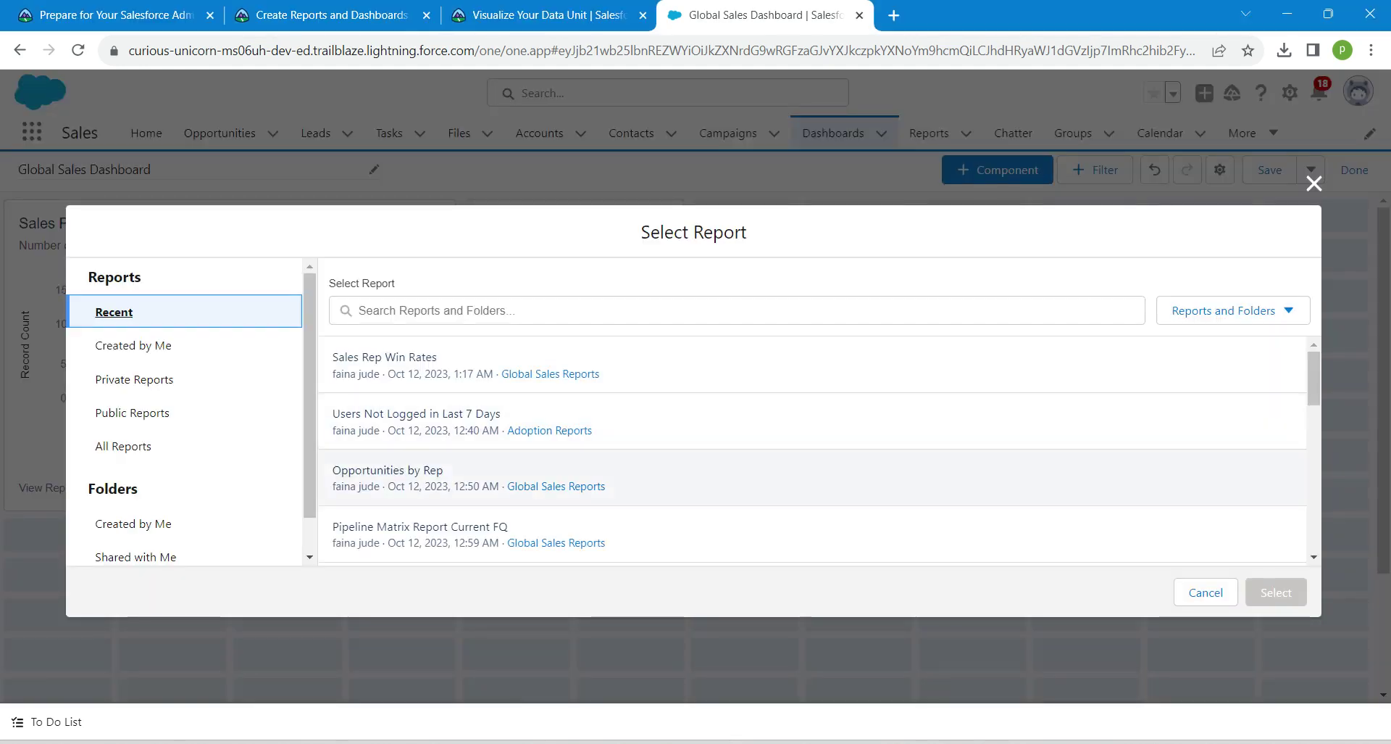
pyautogui.click(384, 364)
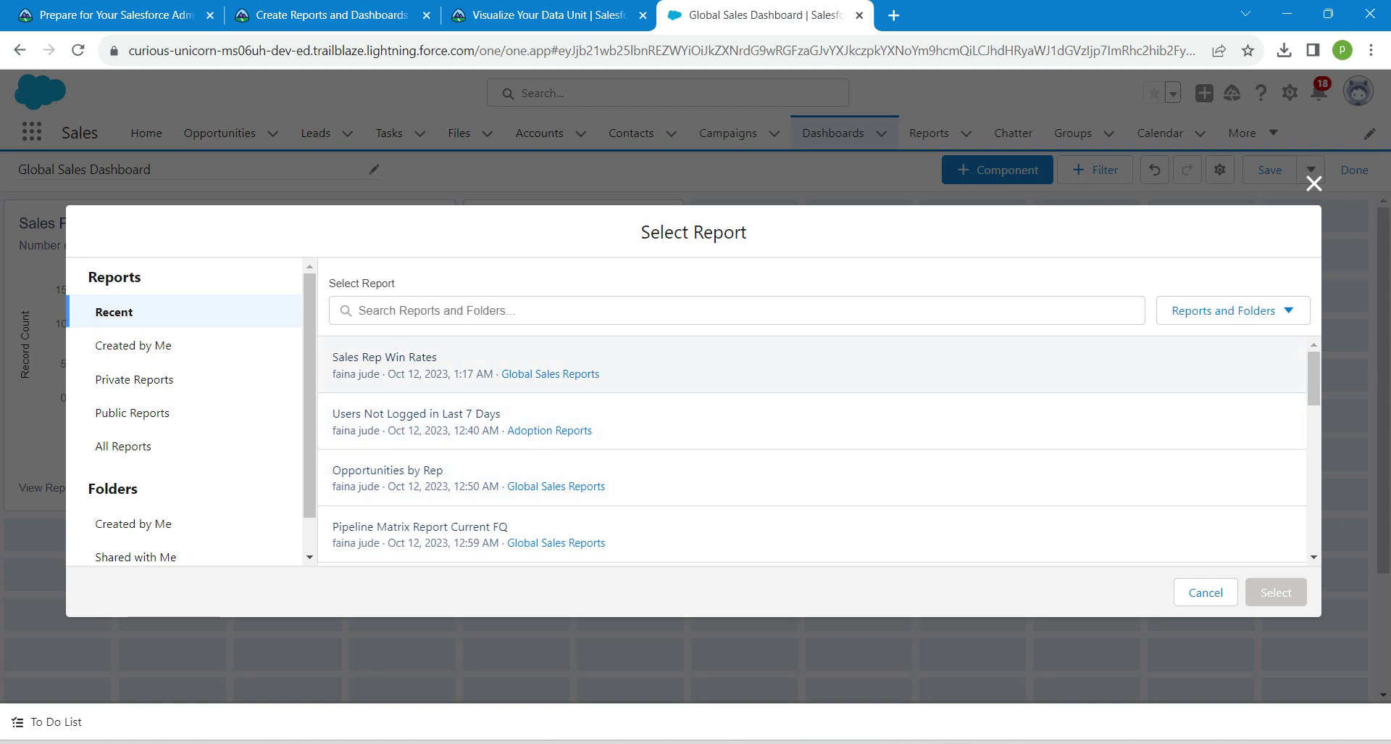
pyautogui.click(1276, 592)
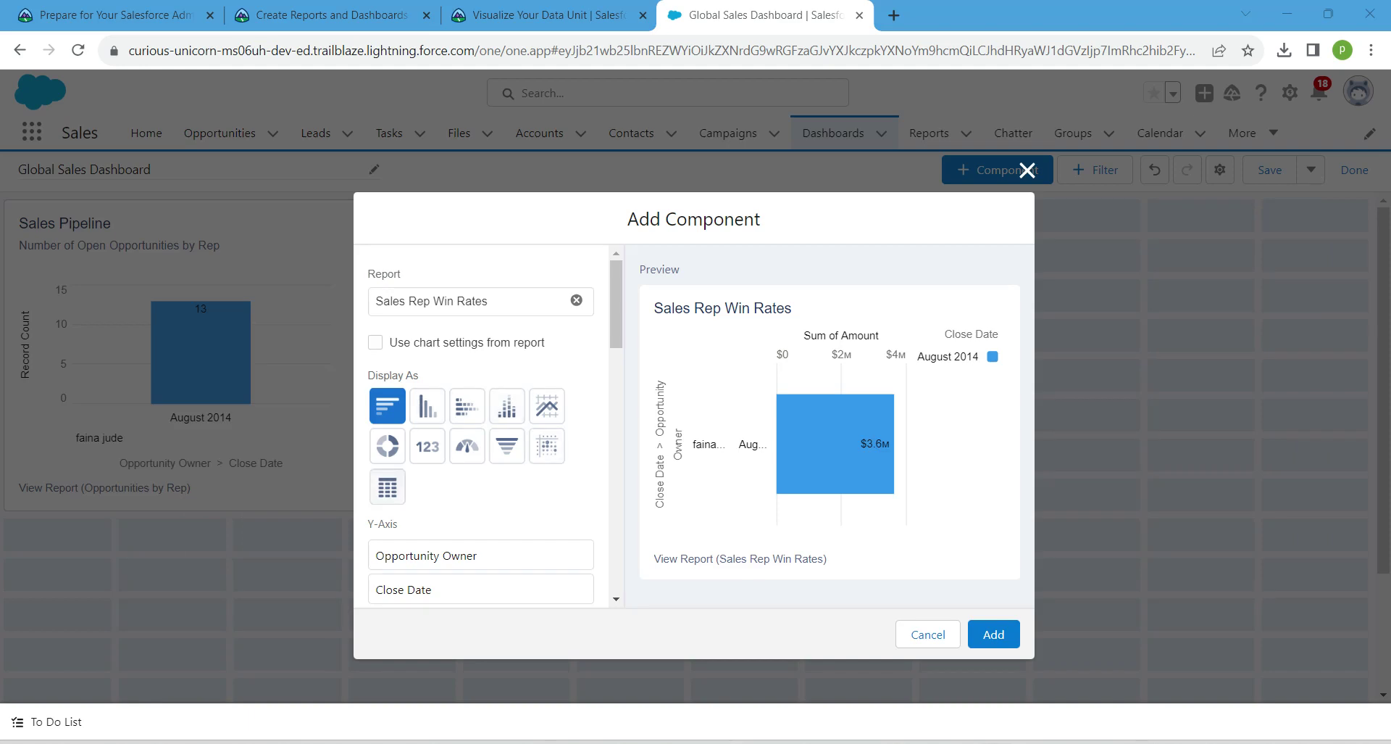
pyautogui.click(387, 487)
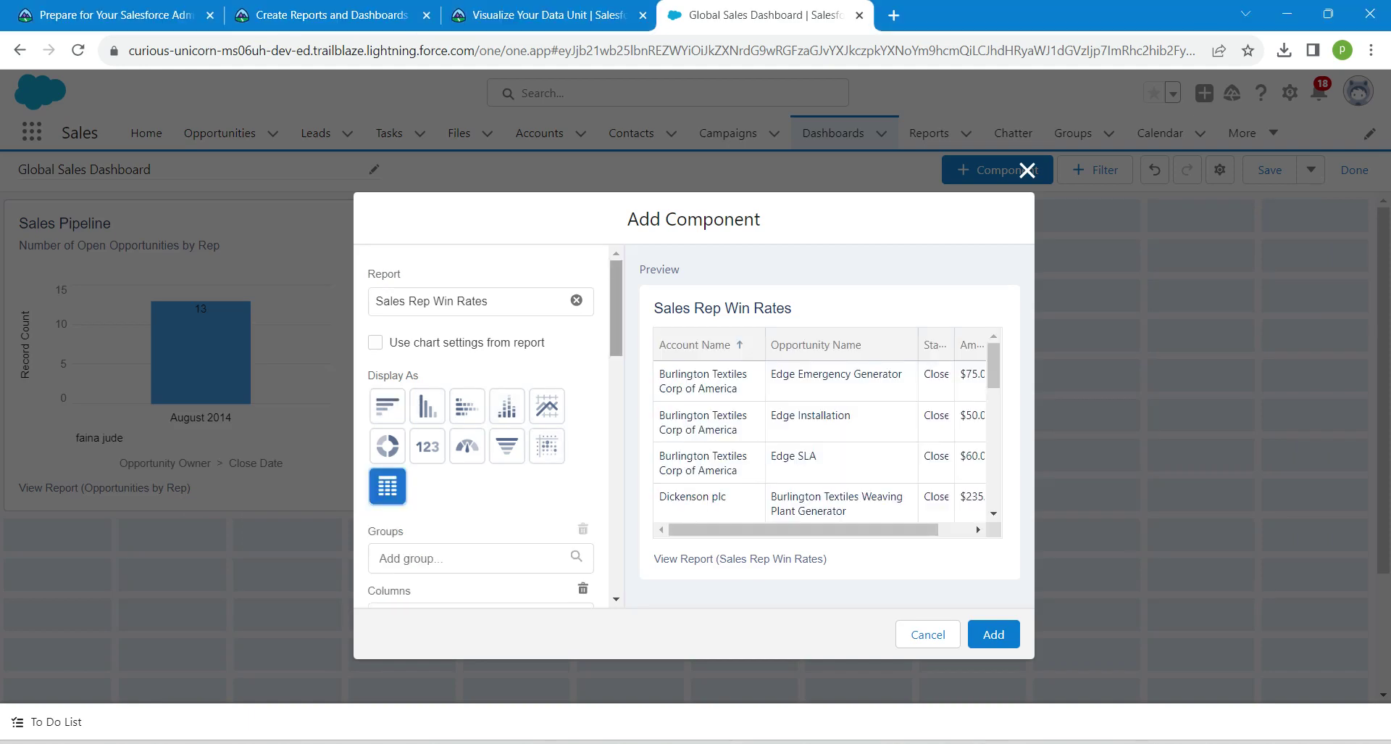
# Remove the Account Name, Stage and Probability (%) columns from the table component.
pyautogui.scroll(-4, 471, 421)
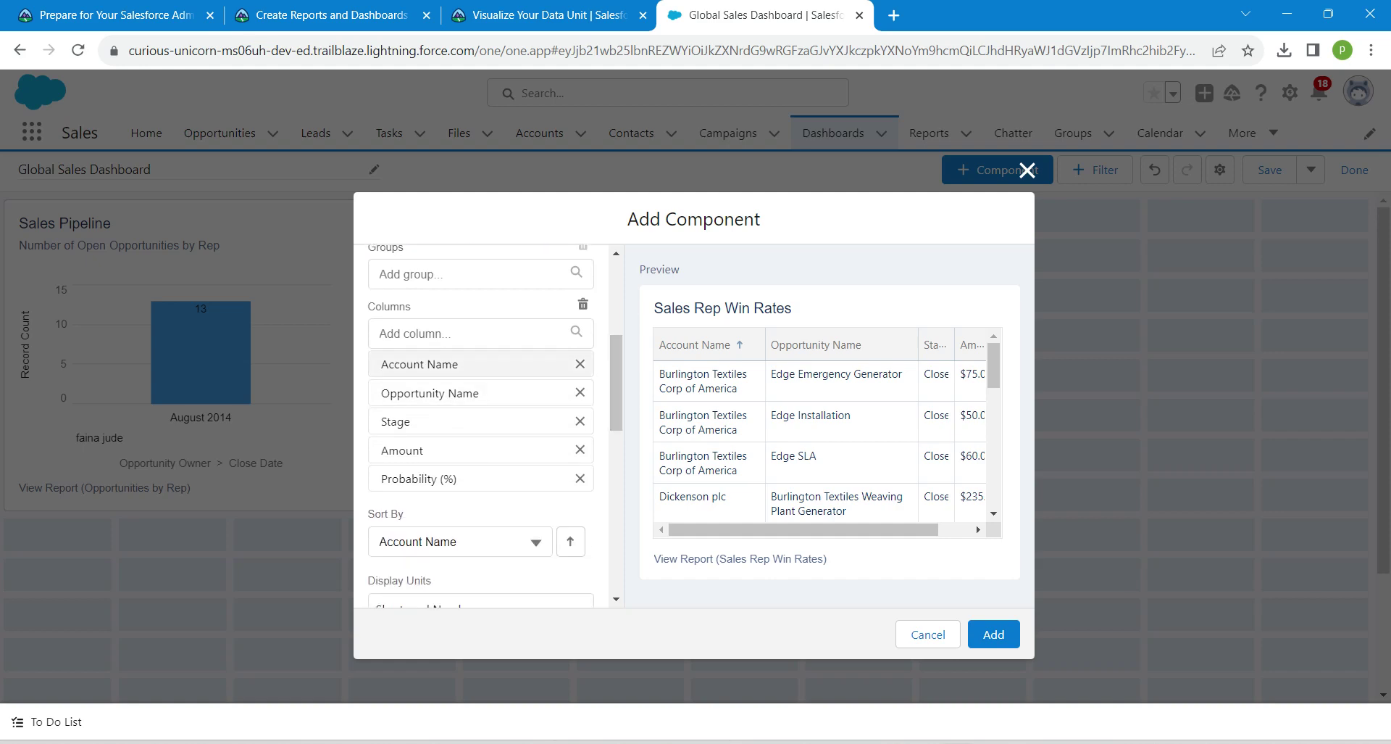
pyautogui.click(580, 364)
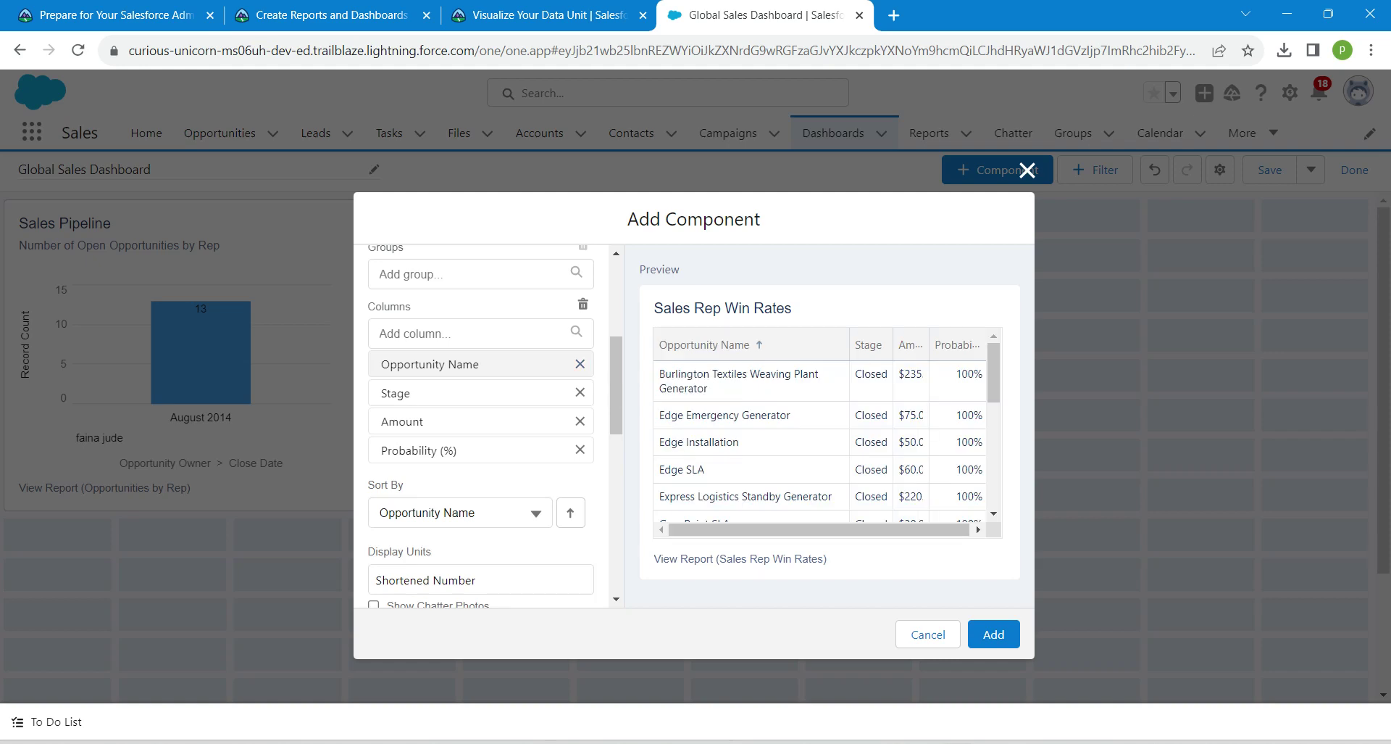
pyautogui.click(579, 392)
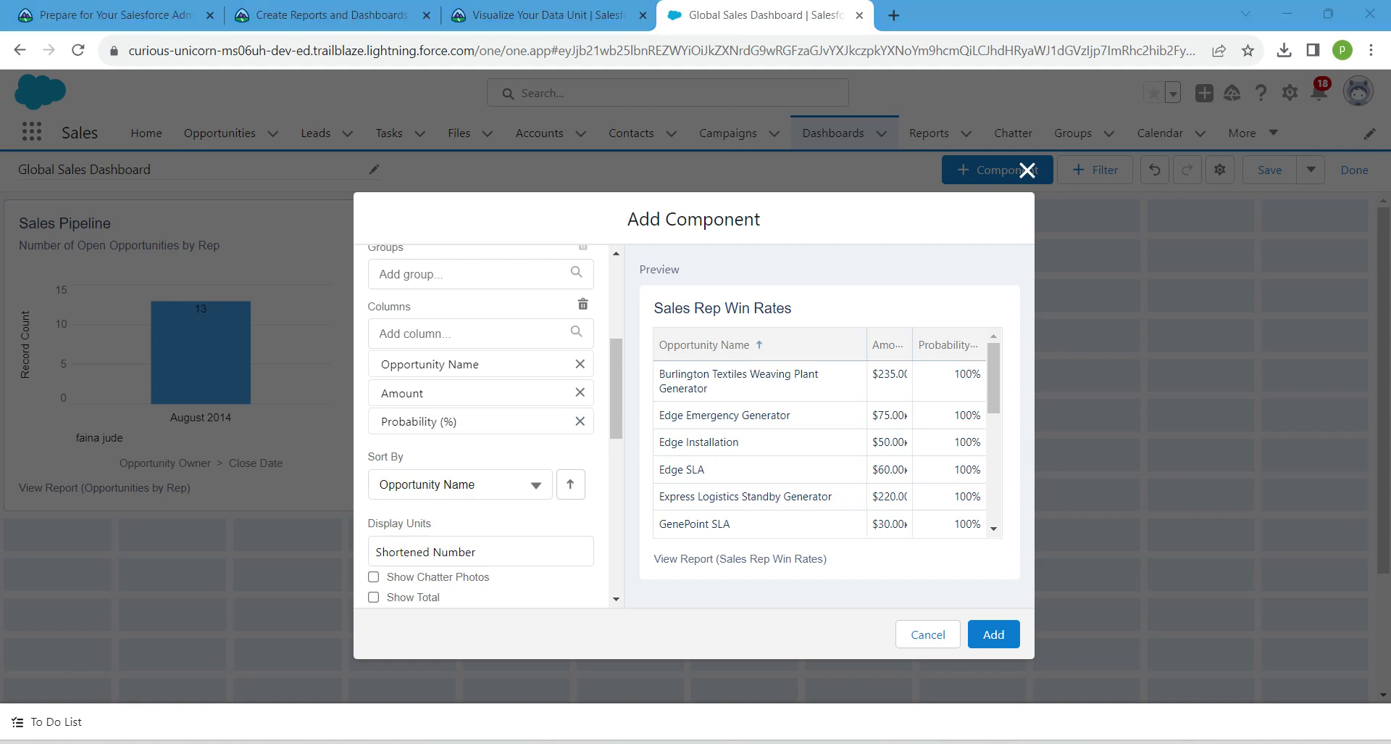
pyautogui.click(580, 421)
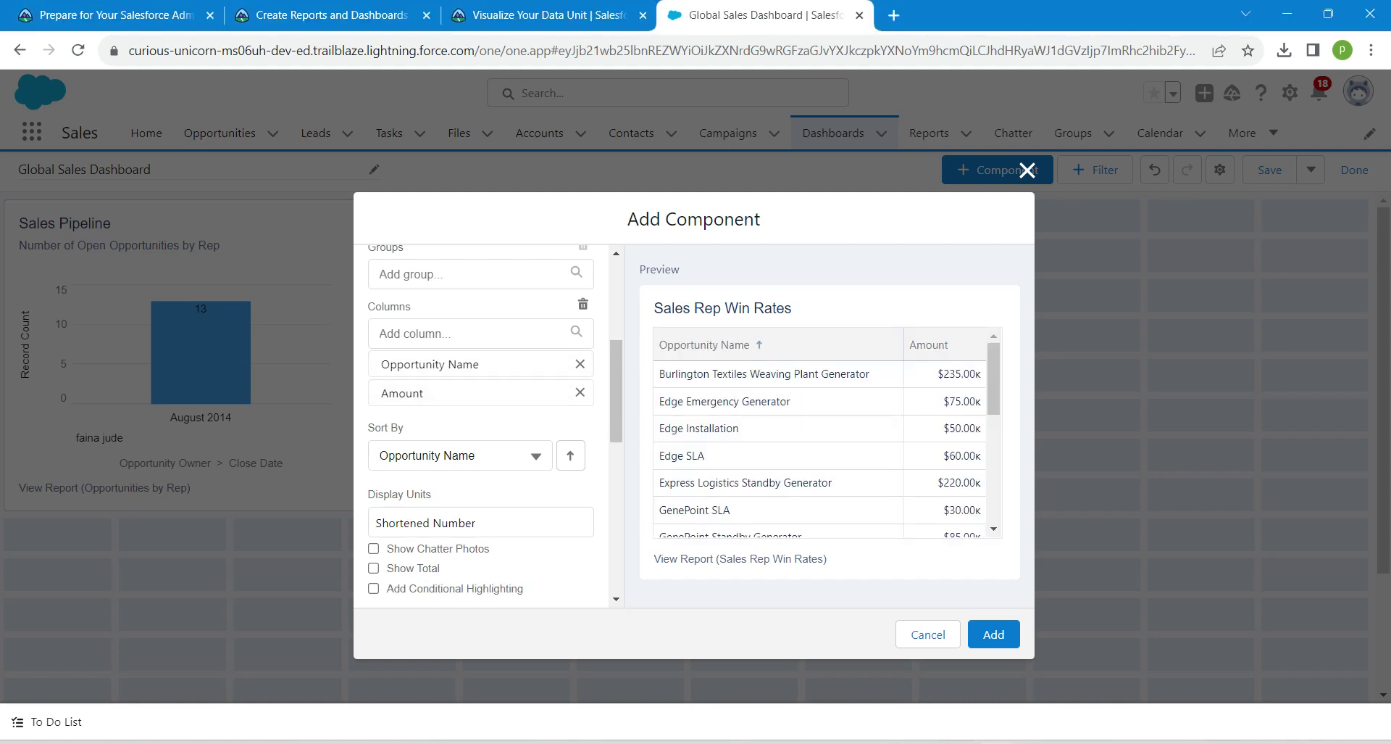
# Replace the table component's title with "Opportunities Won" and add it to the dashboard.
pyautogui.scroll(-6, 481, 422)
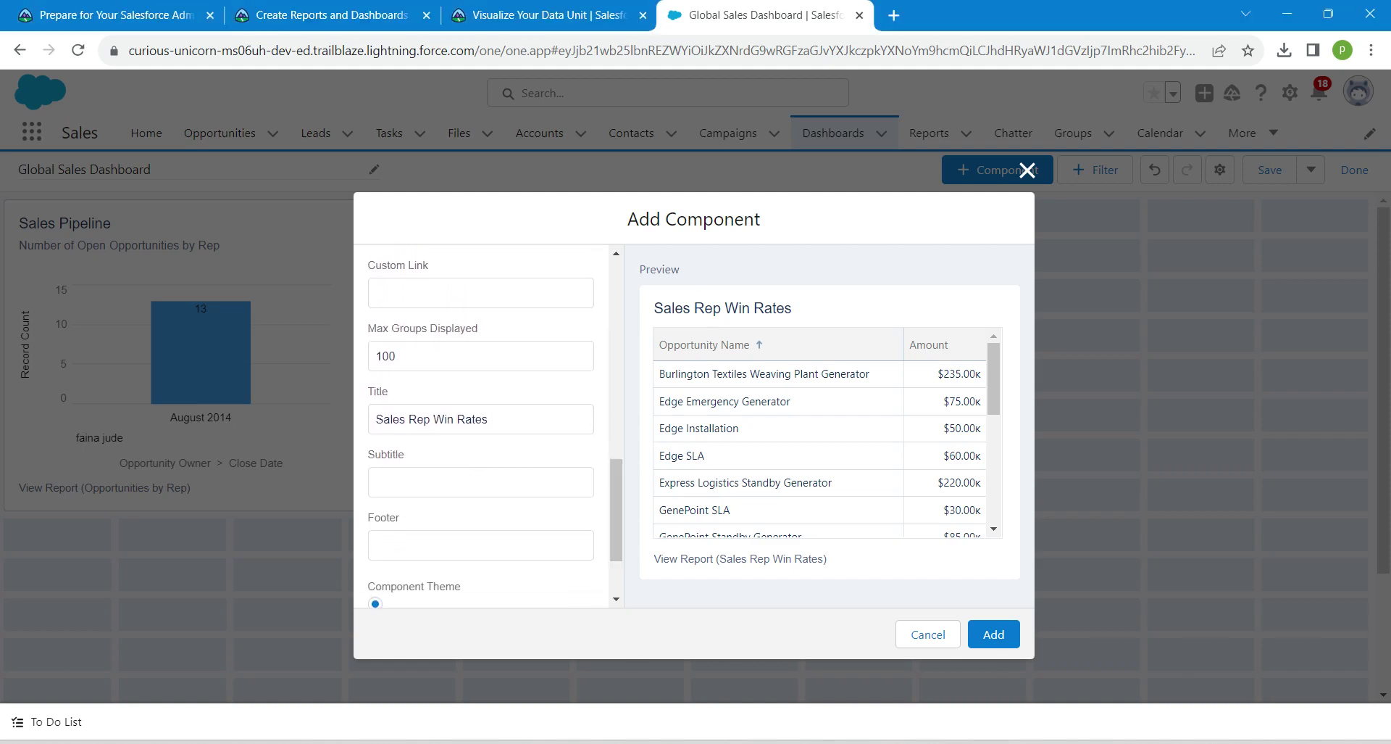
pyautogui.tripleClick(431, 418)
pyautogui.write('Opportunities Won')
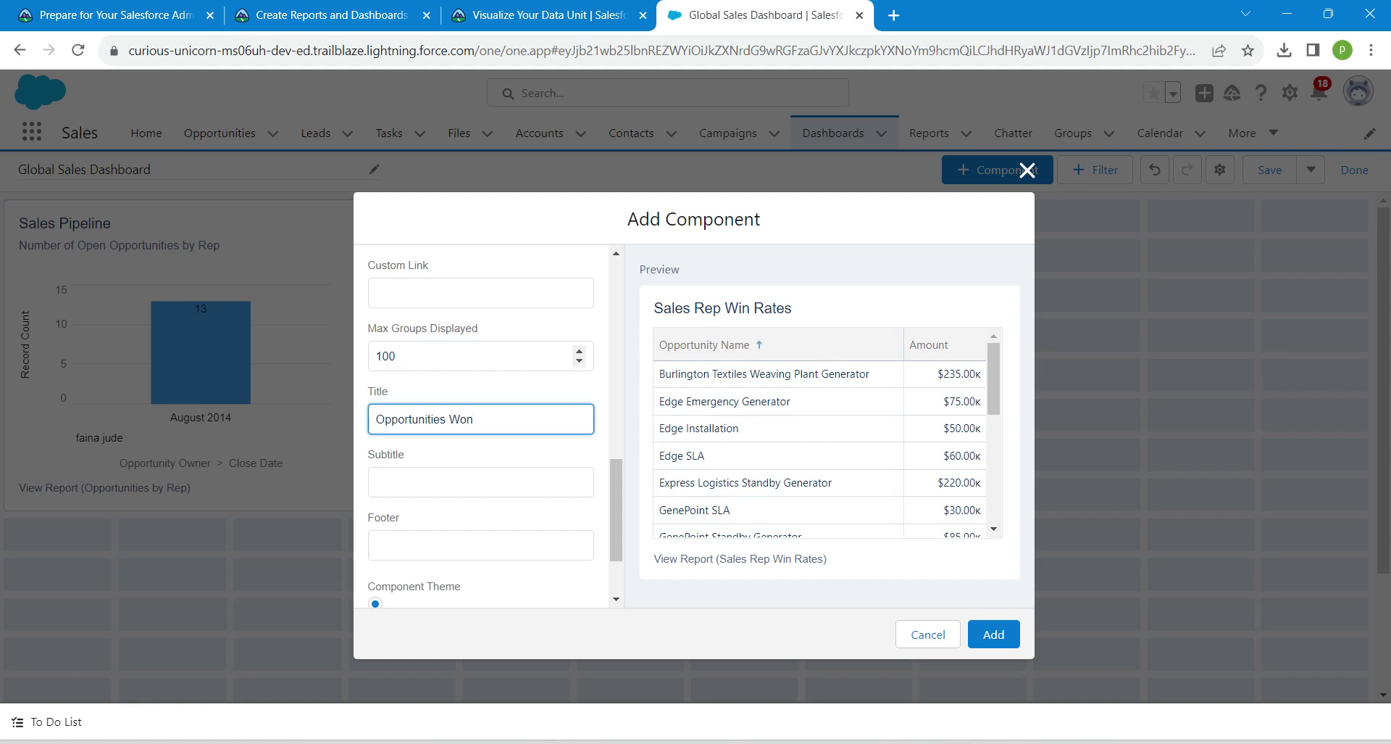
pyautogui.click(396, 356)
pyautogui.click(474, 419)
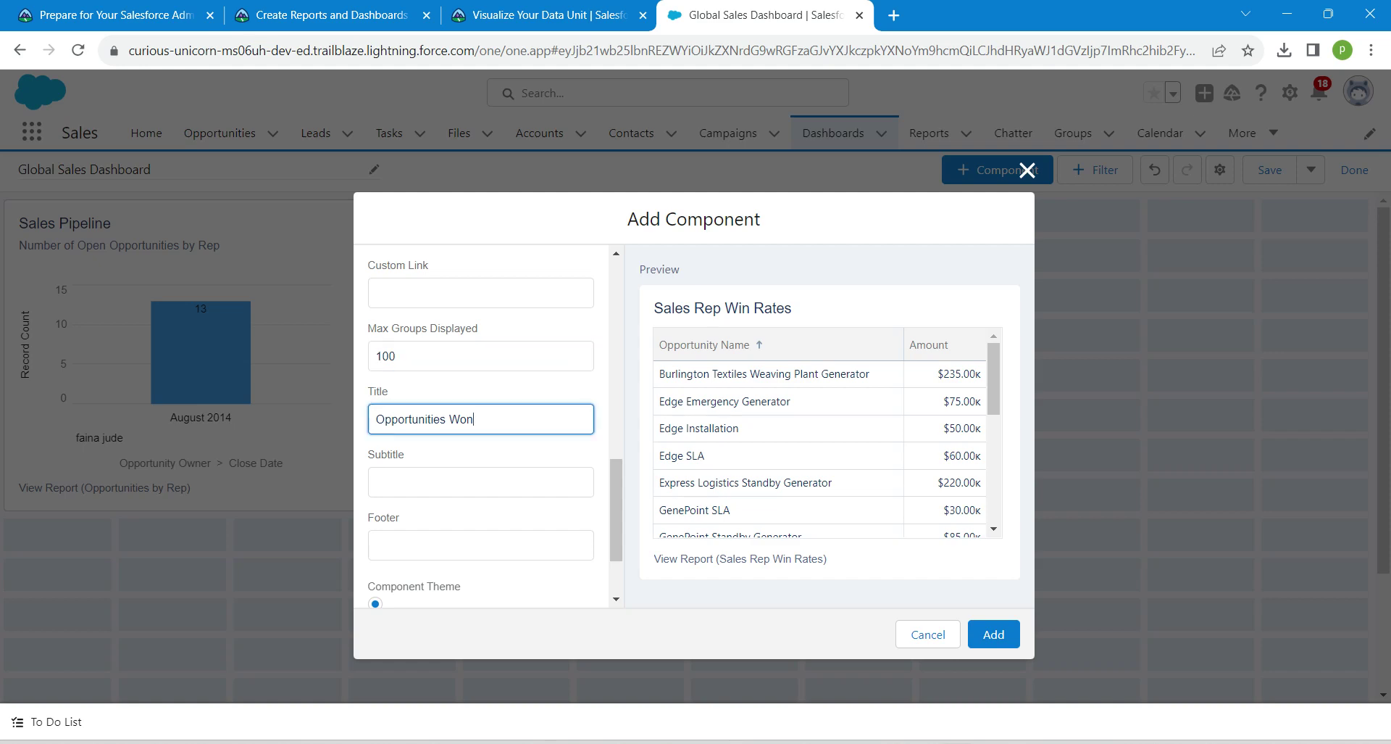
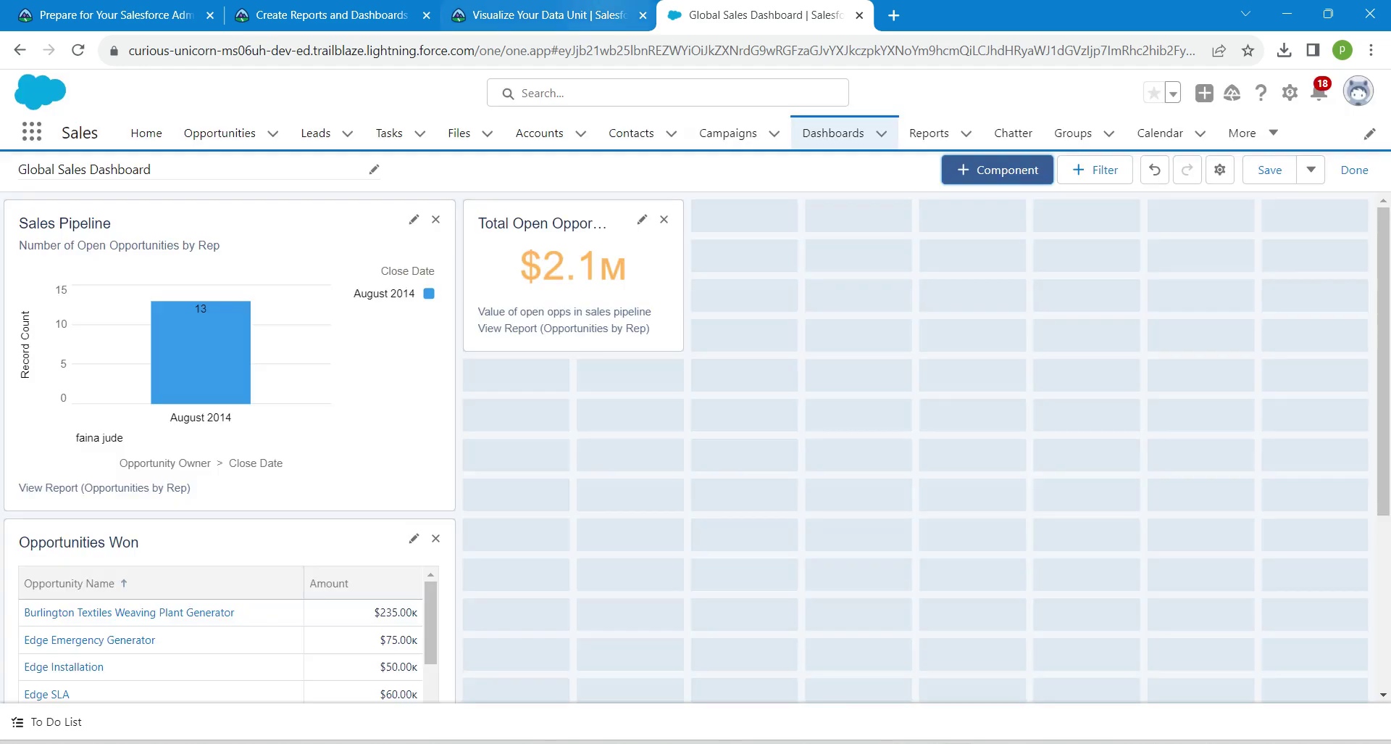
# Check the Trailhead placement instructions and move the Opportunities Won table to the right of the Total Open Opportunities metric as a third column.
pyautogui.click(551, 15)
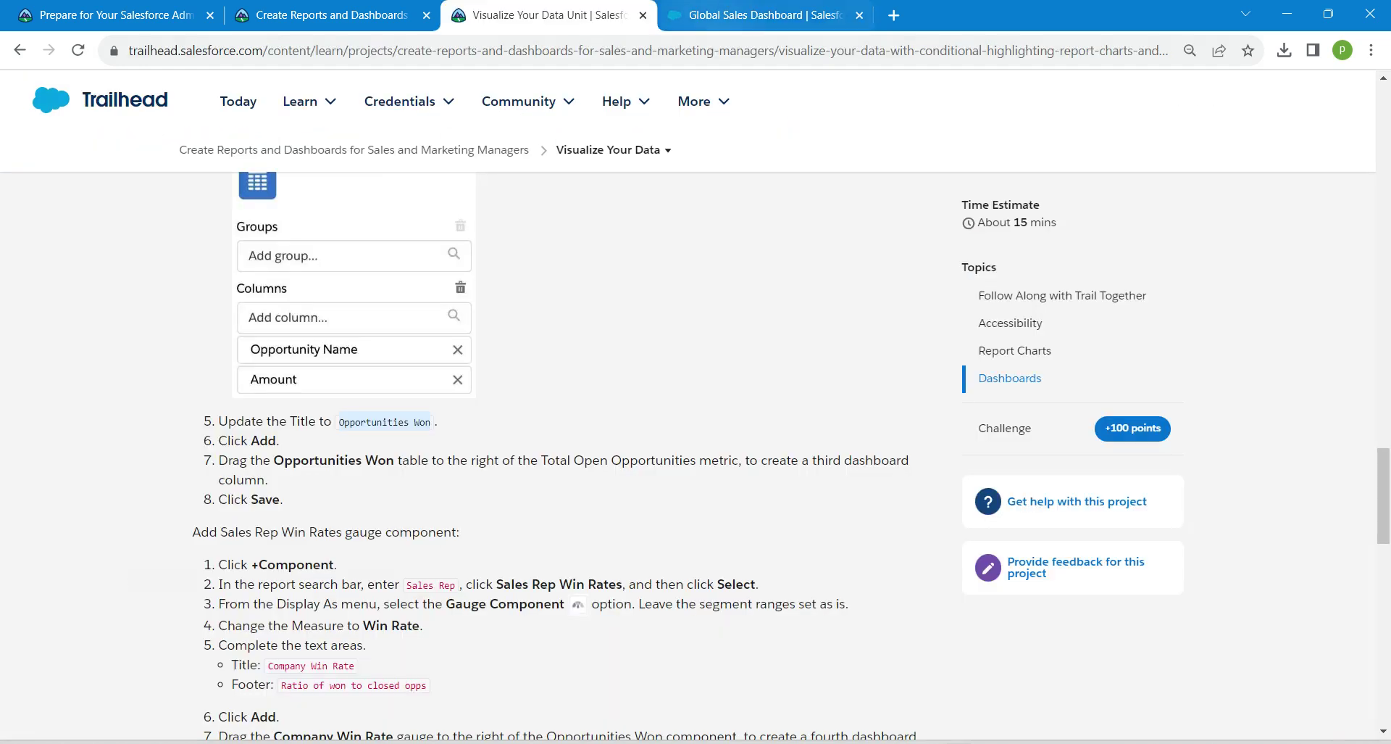
pyautogui.hotkey('ctrl', 'Tab')
pyautogui.moveTo(229, 542); pyautogui.dragTo(920, 224)
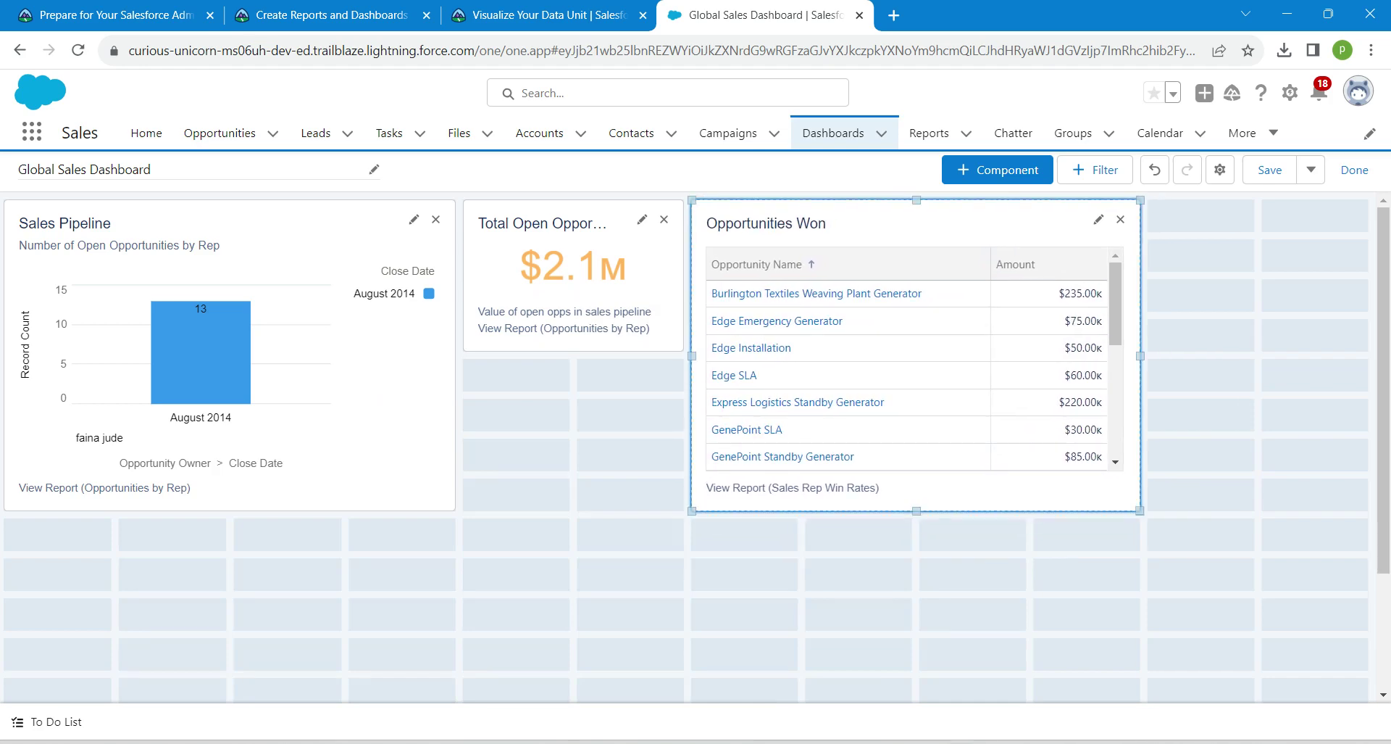
# Start a gauge chart component from the Sales Rep Win Rates report and set its measure to Win Rate.
pyautogui.click(998, 169)
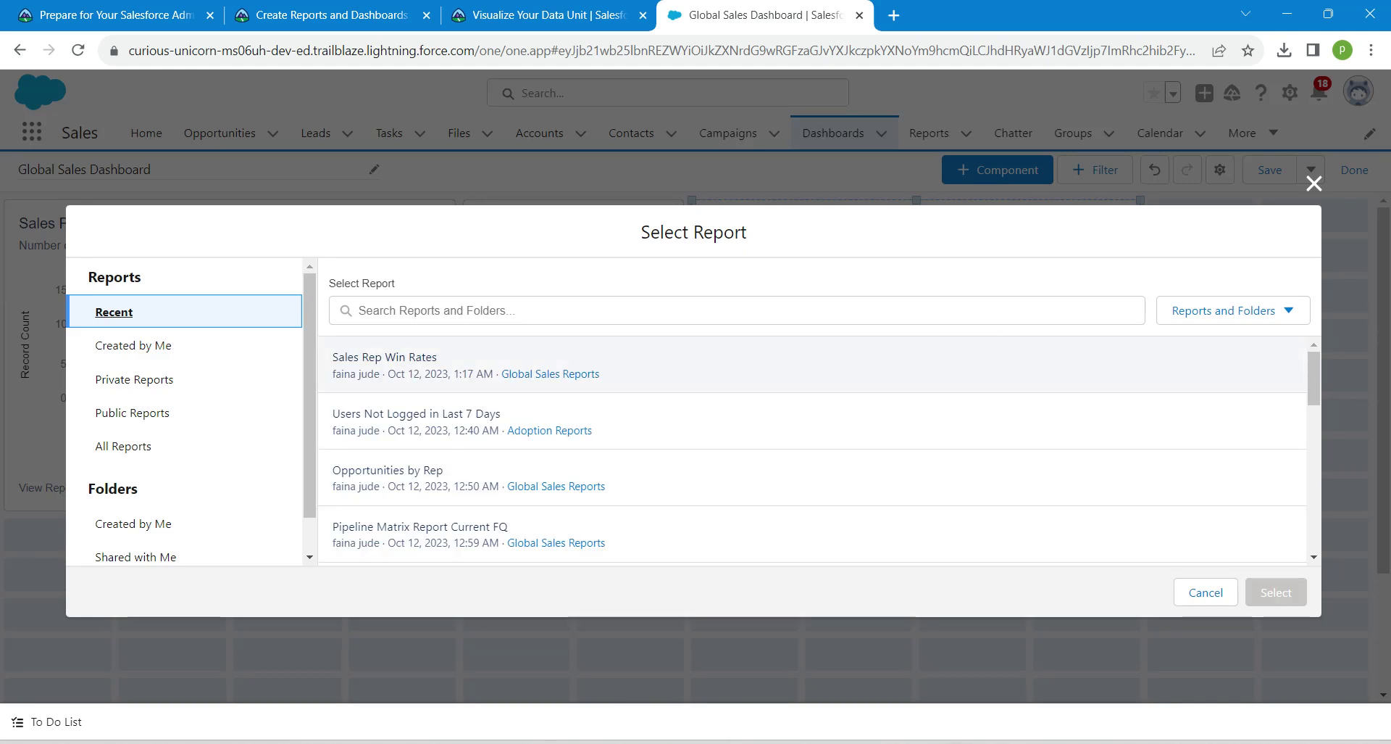
pyautogui.click(812, 364)
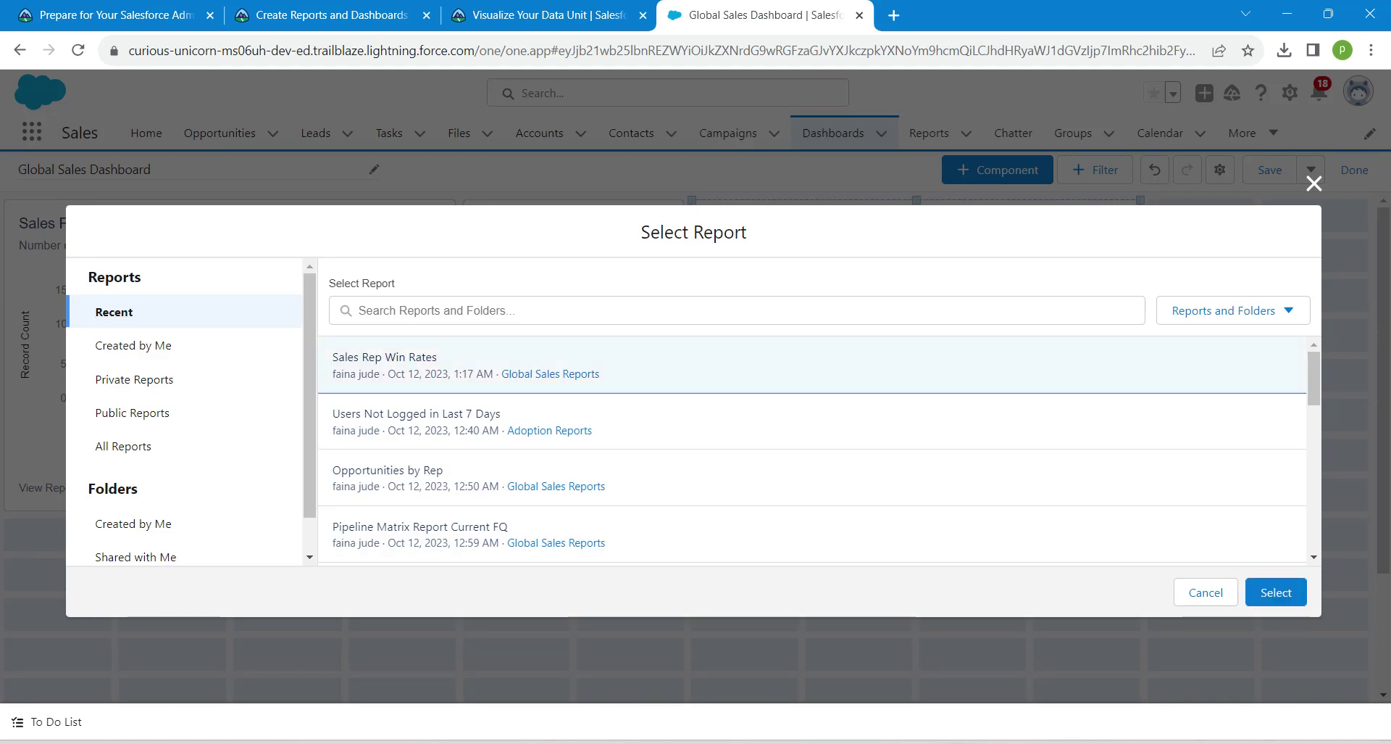
pyautogui.click(1276, 592)
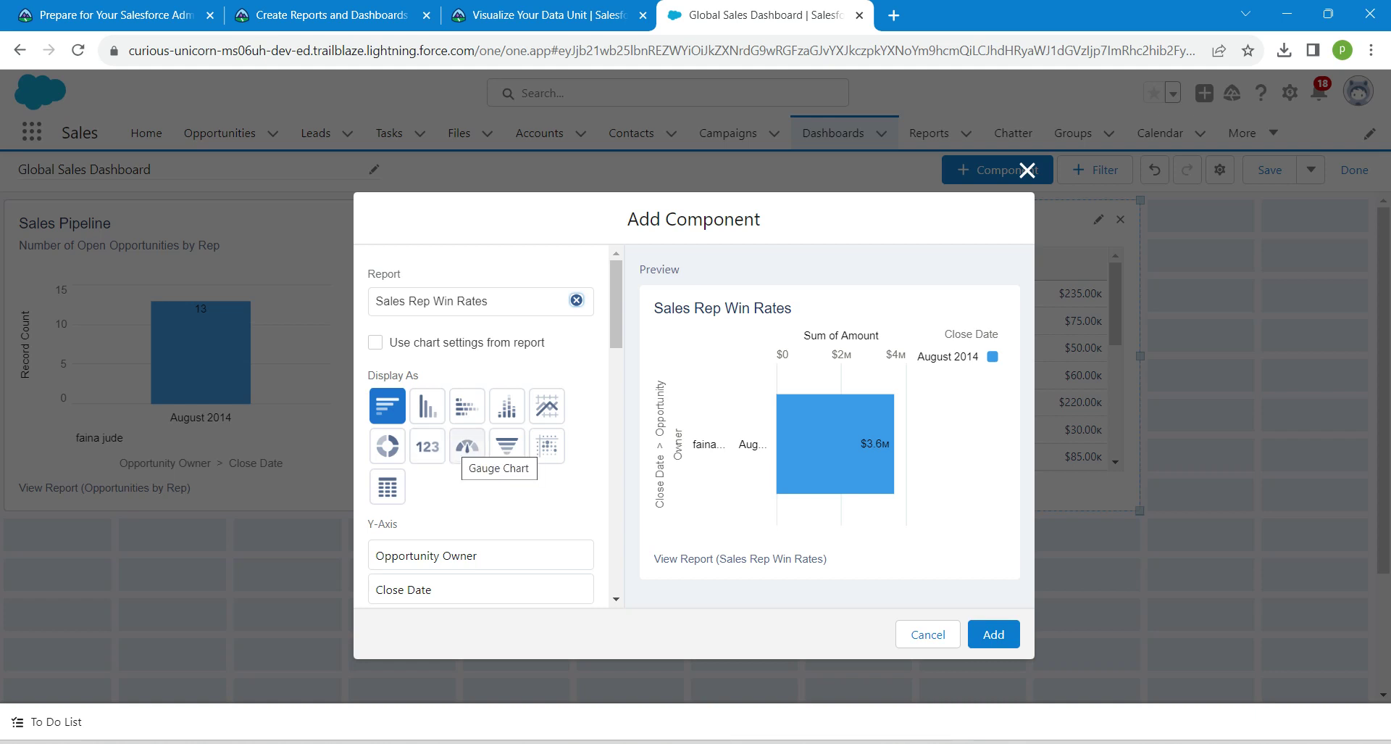
pyautogui.click(467, 446)
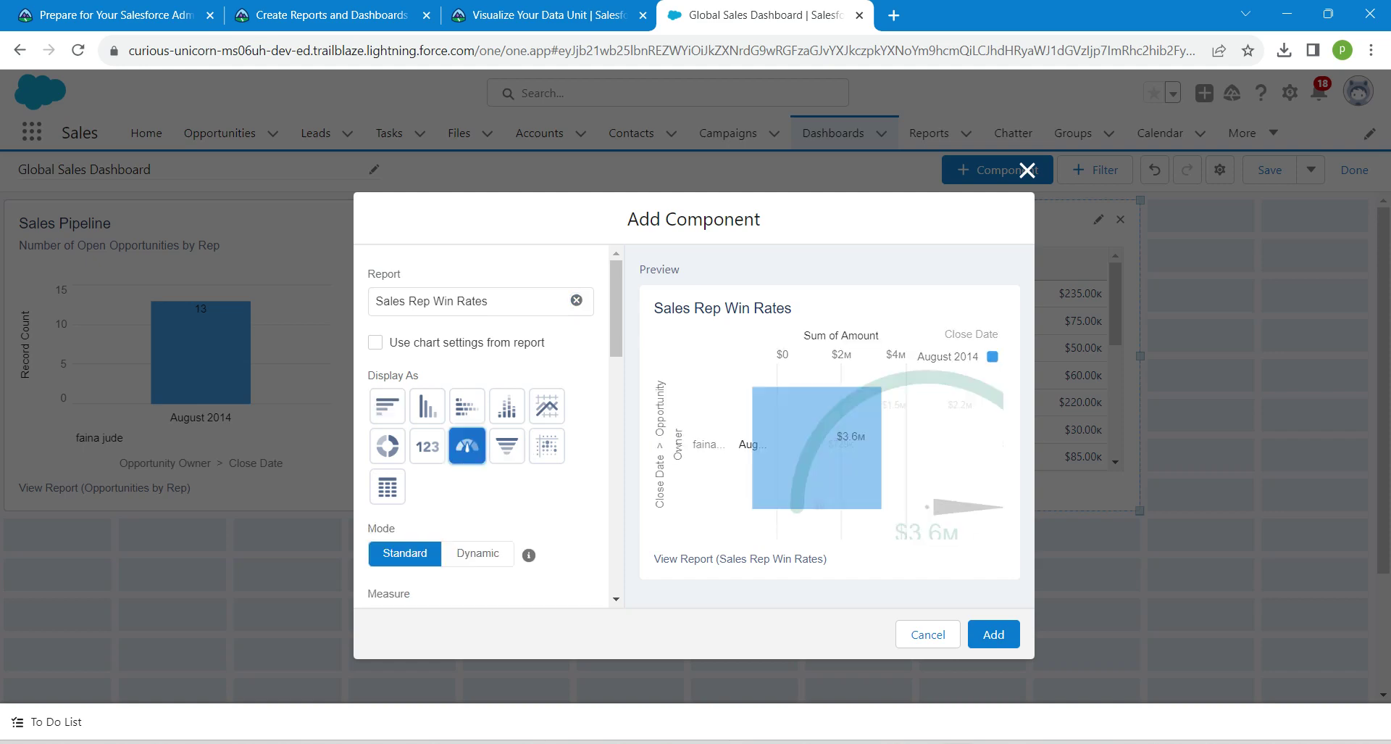
pyautogui.scroll(-3, 482, 428)
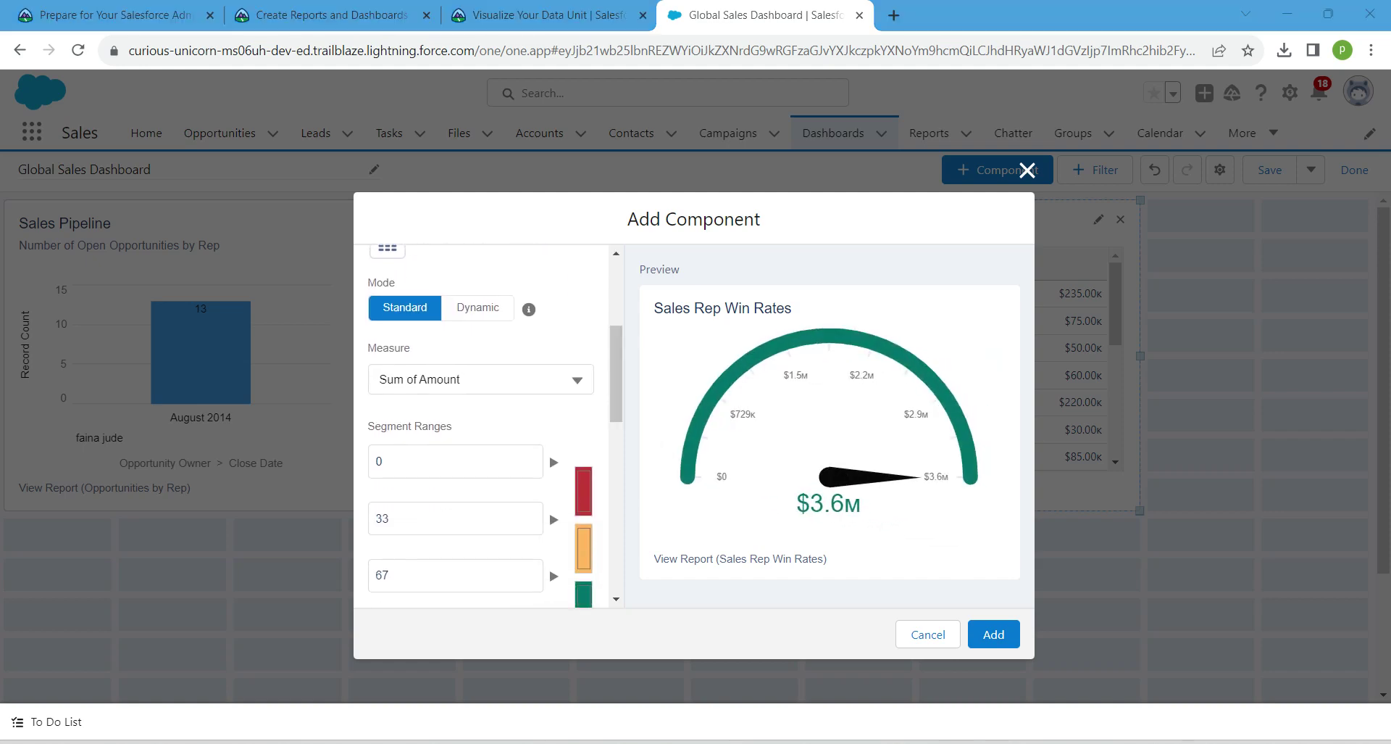
pyautogui.click(480, 379)
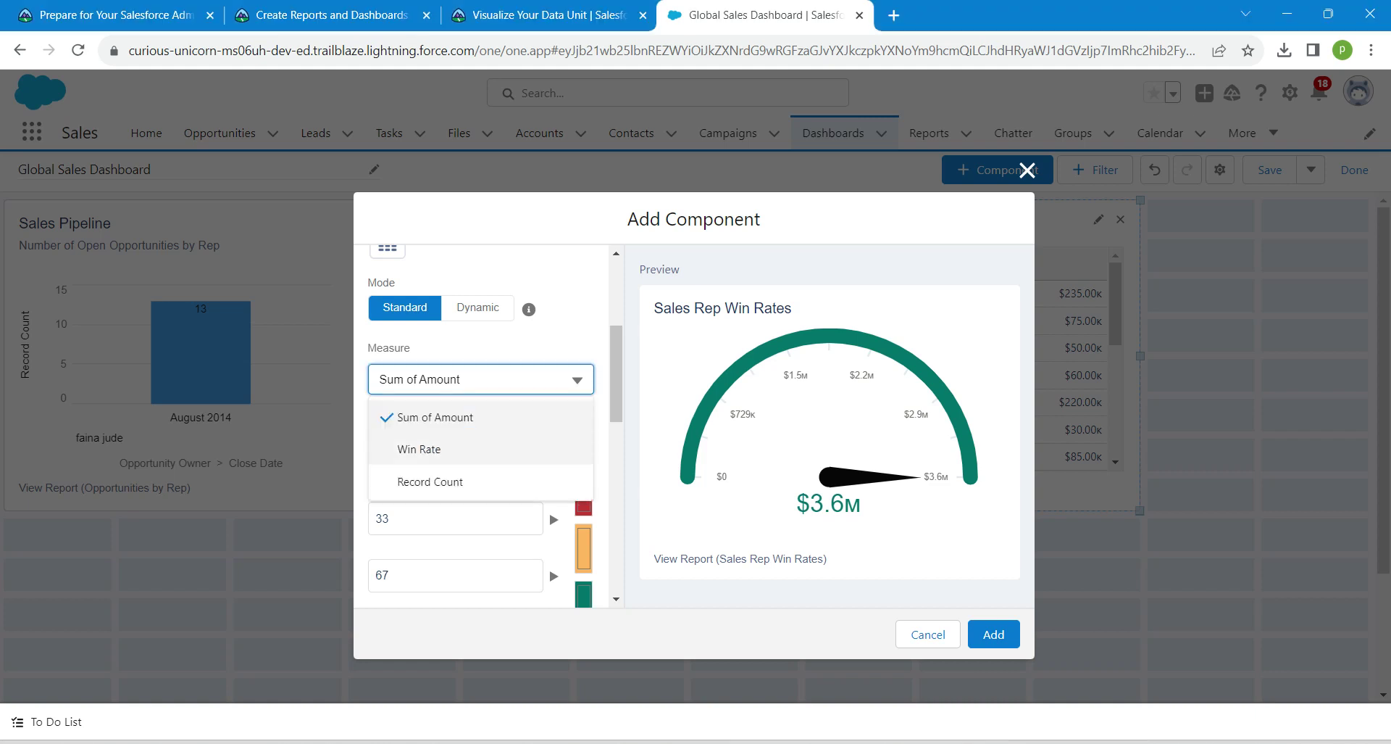
pyautogui.click(419, 448)
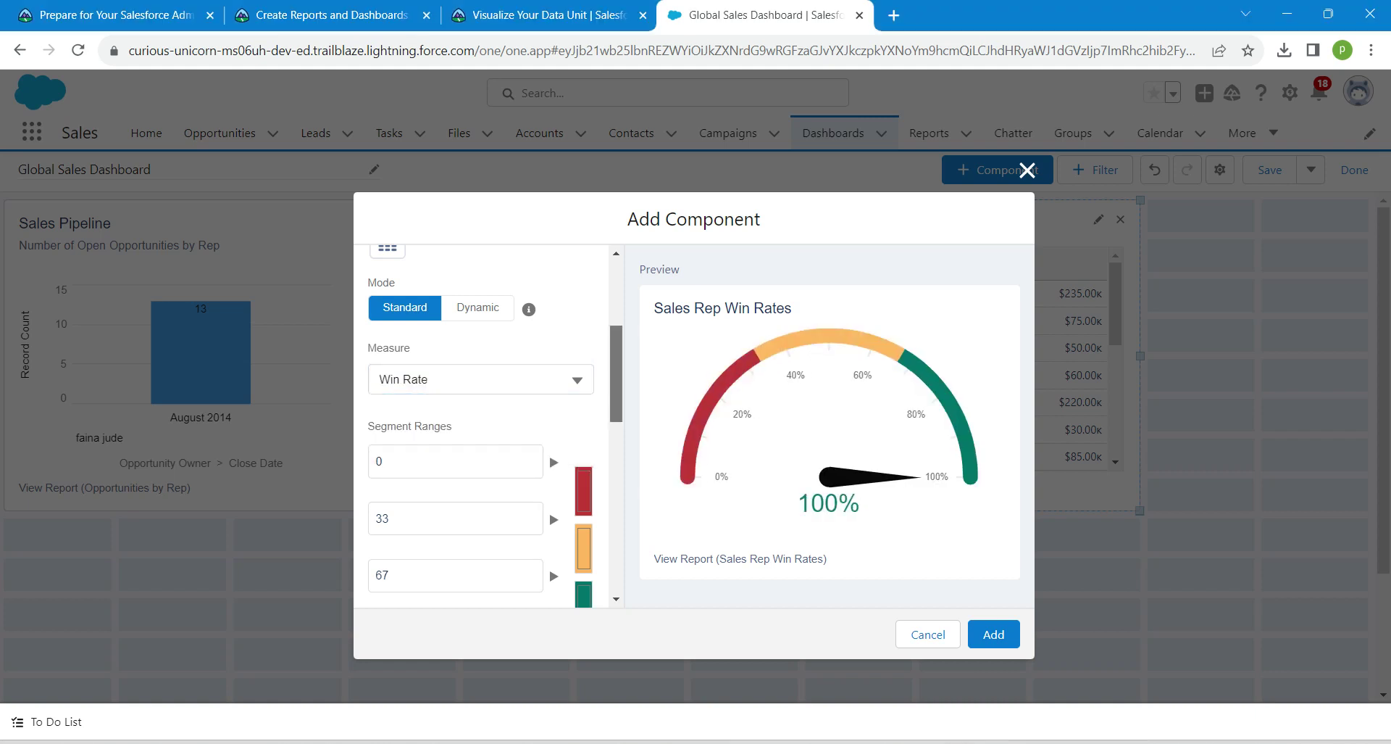
# Replace the gauge component's title with "Company Win Rate", copied from the Trailhead instructions.
pyautogui.scroll(-5, 480, 426)
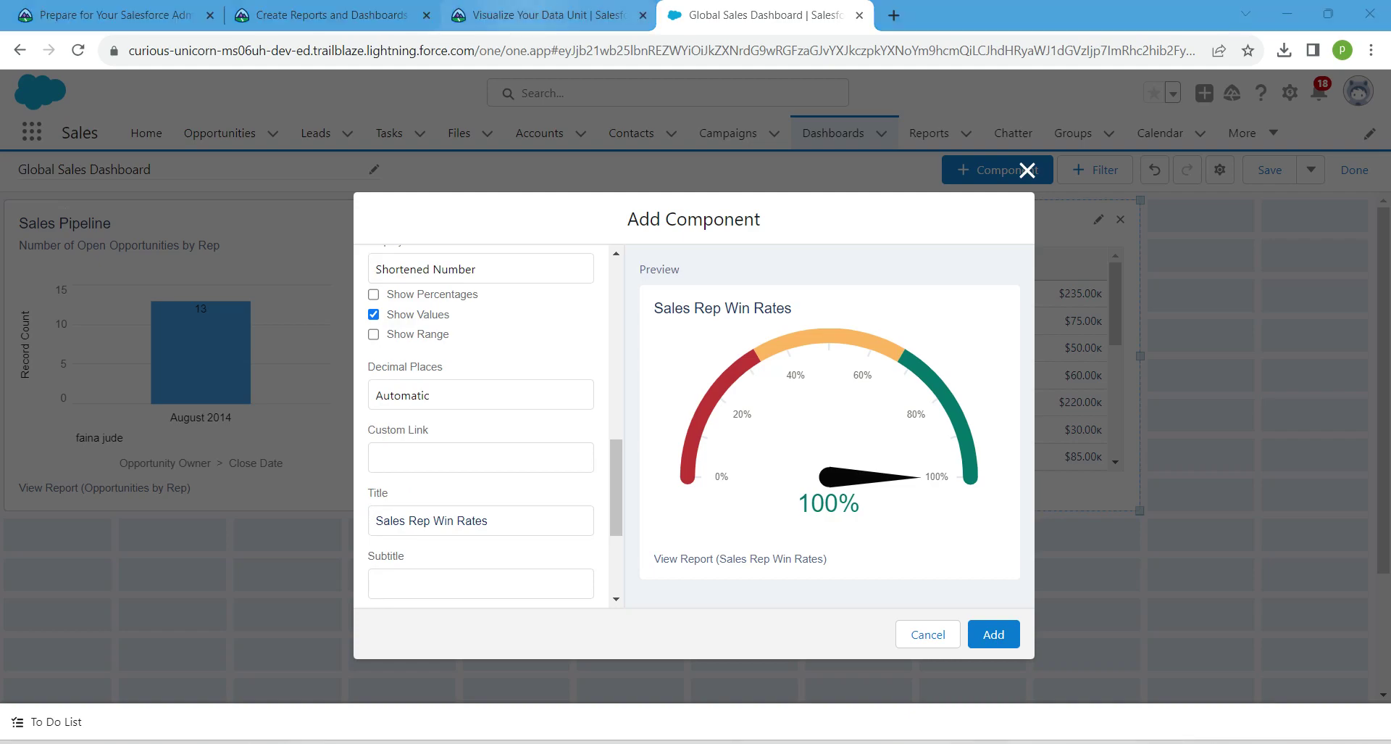
pyautogui.click(548, 14)
pyautogui.moveTo(268, 665); pyautogui.dragTo(355, 665)
pyautogui.hotkey('ctrl', 'c')
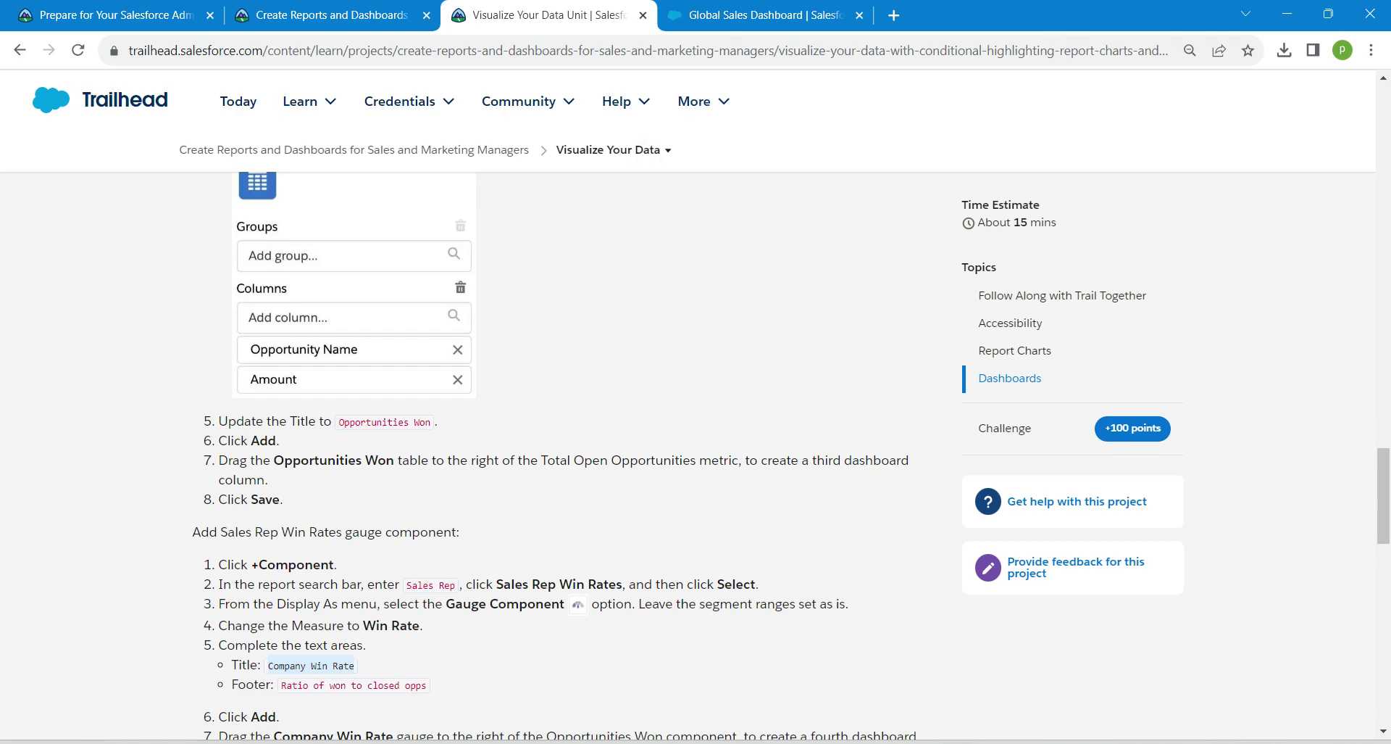
pyautogui.hotkey('ctrl', 'Tab')
pyautogui.click(489, 520)
pyautogui.hotkey('ctrl', 'a')
pyautogui.hotkey('ctrl', 'v')
# Copy the footer "Ratio of won to closed opps" from the Trailhead instructions into the gauge component and add it to the dashboard.
pyautogui.moveTo(616, 487); pyautogui.dragTo(616, 522)
pyautogui.click(481, 515)
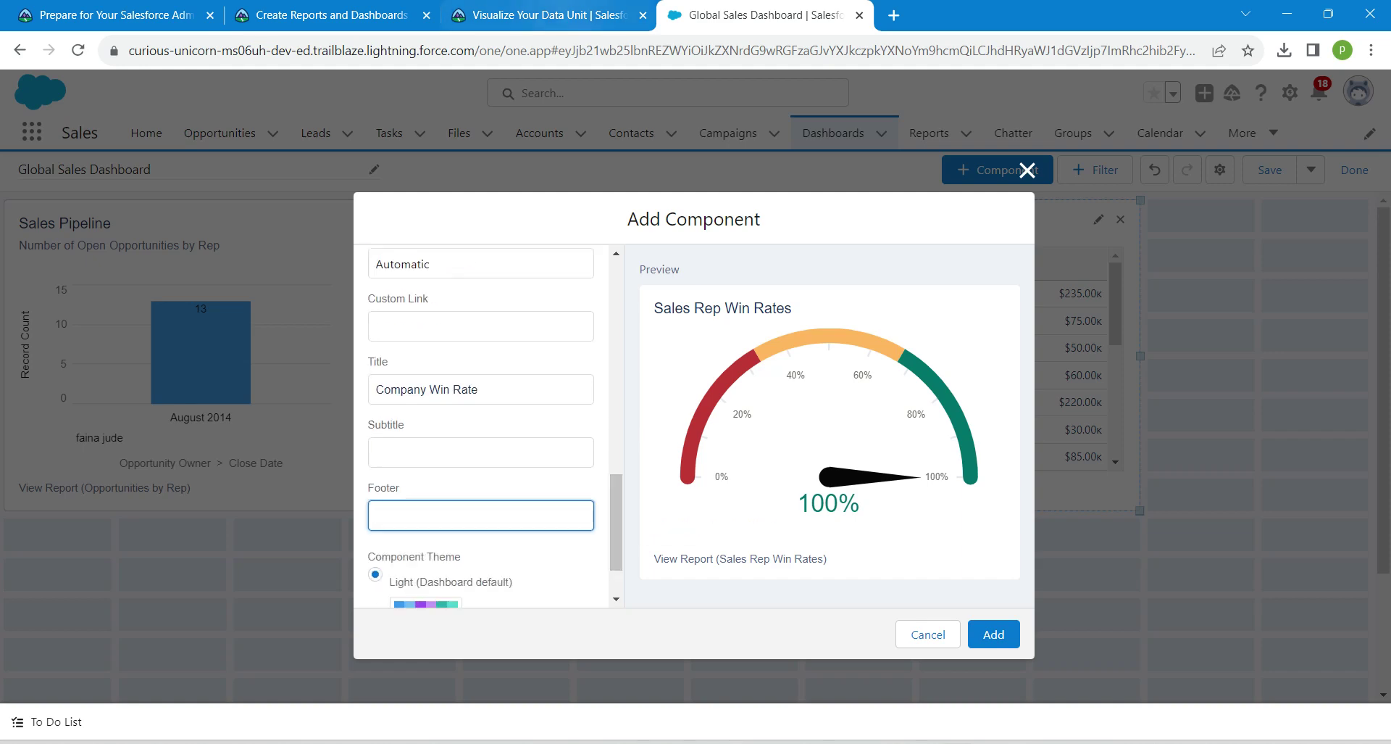
pyautogui.hotkey('ctrl', 'shift', 'Tab')
pyautogui.moveTo(280, 684); pyautogui.dragTo(427, 684)
pyautogui.hotkey('ctrl', 'c')
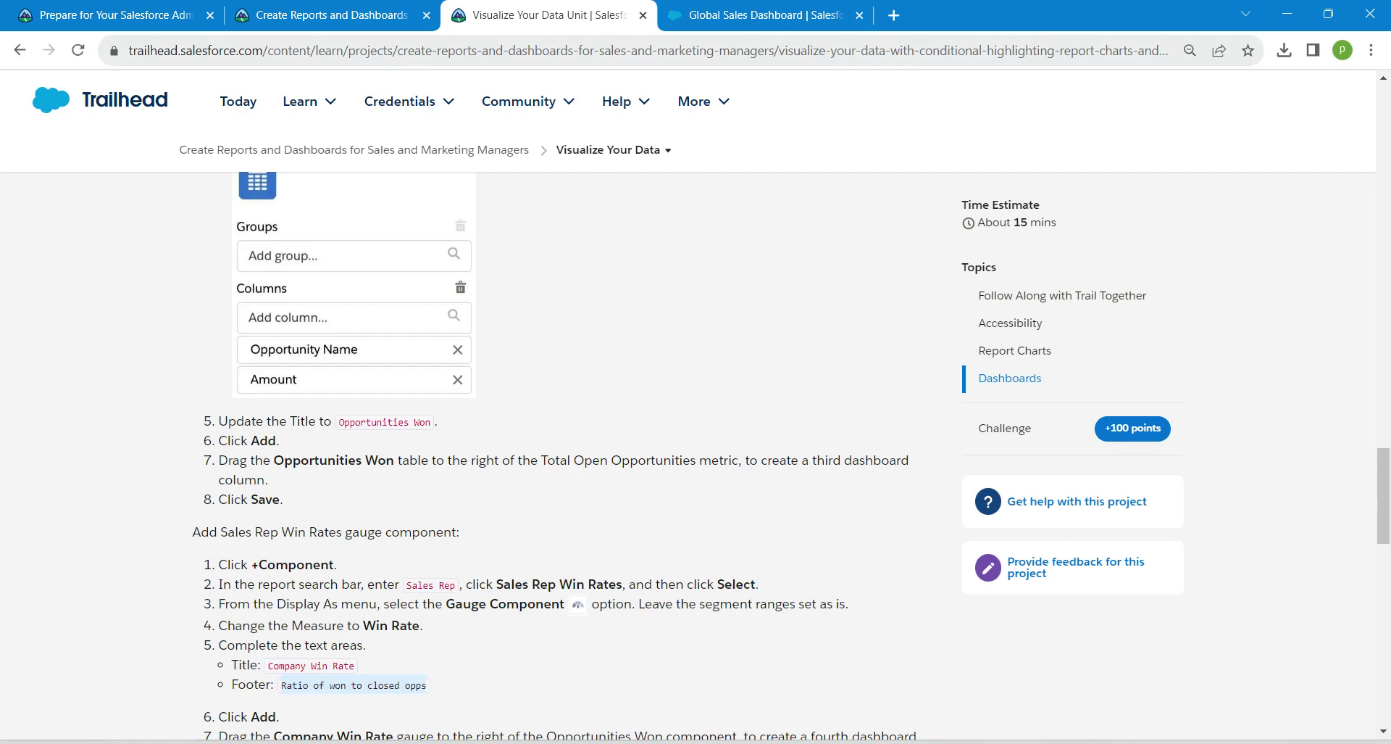
pyautogui.click(761, 15)
pyautogui.hotkey('ctrl', 'v')
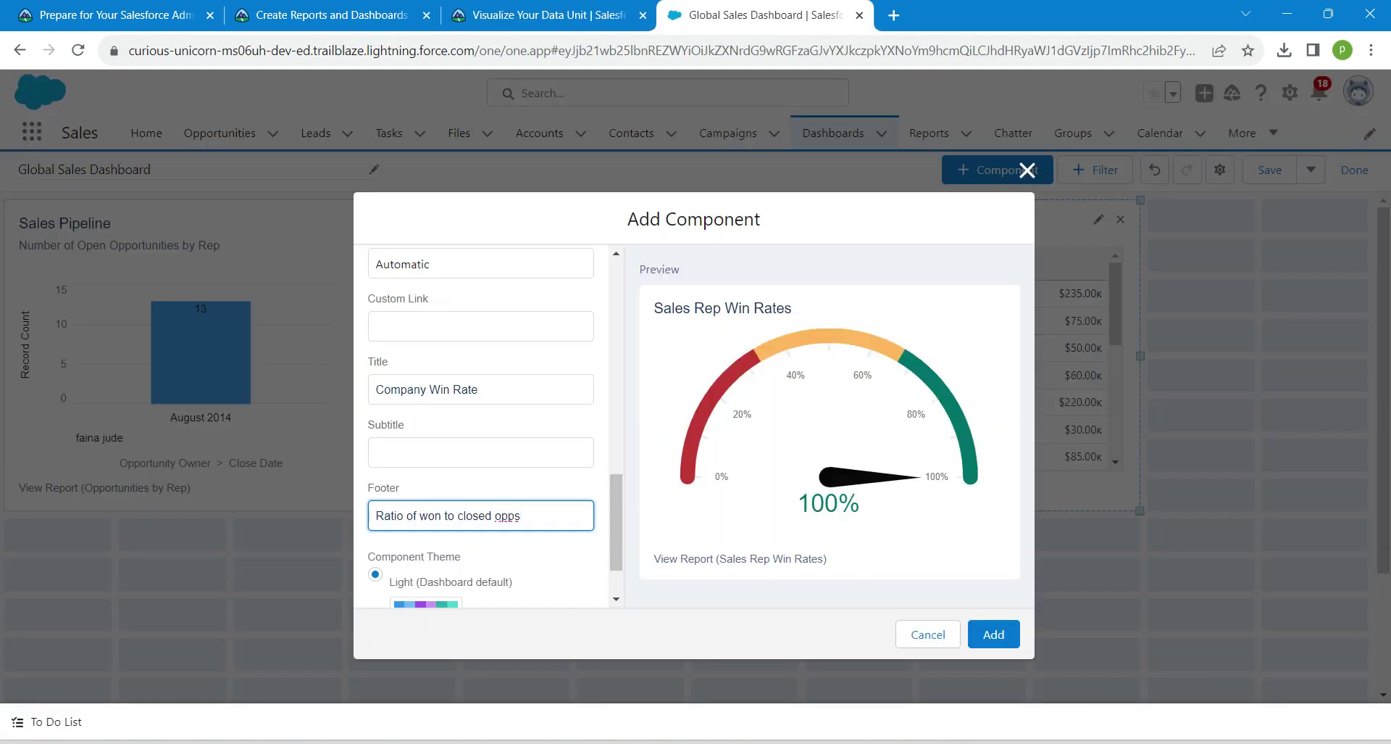
pyautogui.scroll(5, 481, 428)
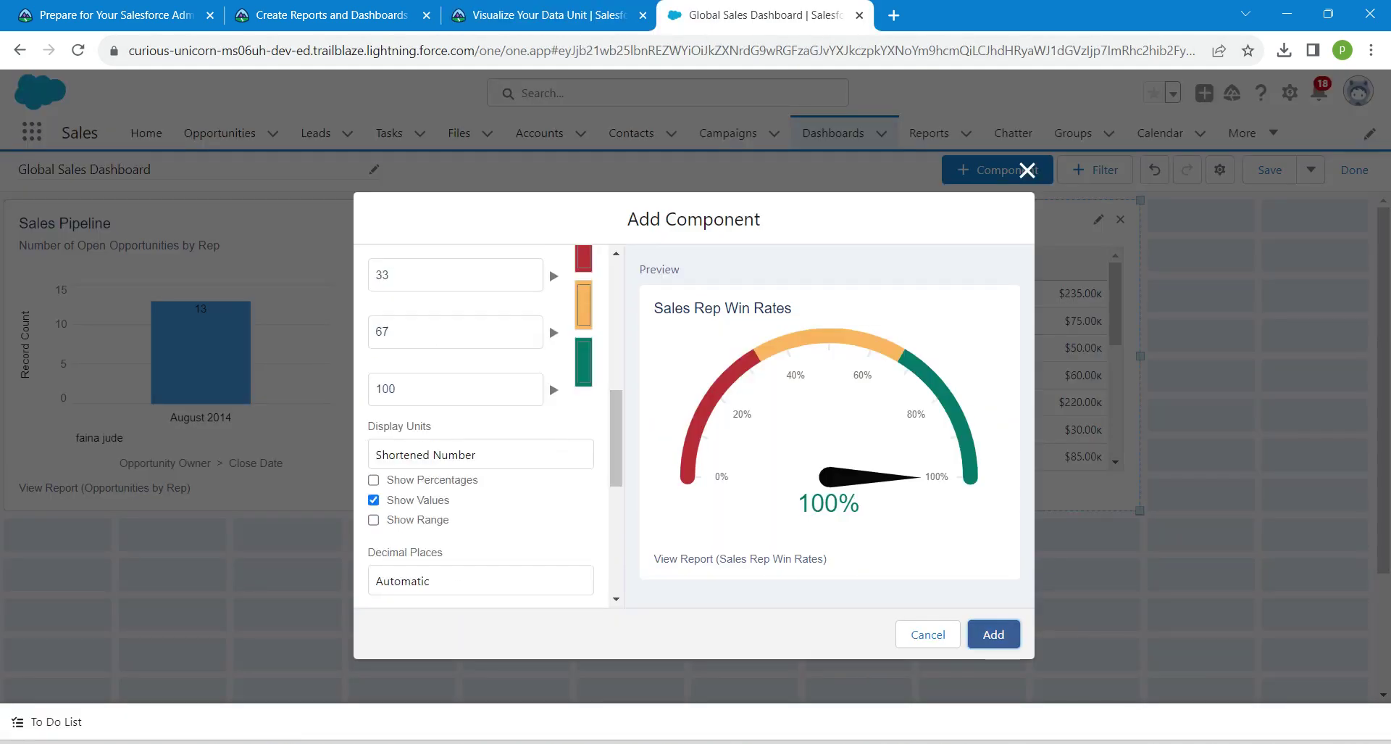
pyautogui.click(994, 634)
# Narrow the Opportunities Won table to three grid columns, fit the Company Win Rate gauge beside it as the fourth dashboard column, and save.
pyautogui.moveTo(230, 541); pyautogui.dragTo(219, 341)
pyautogui.scroll(3, 696, 435)
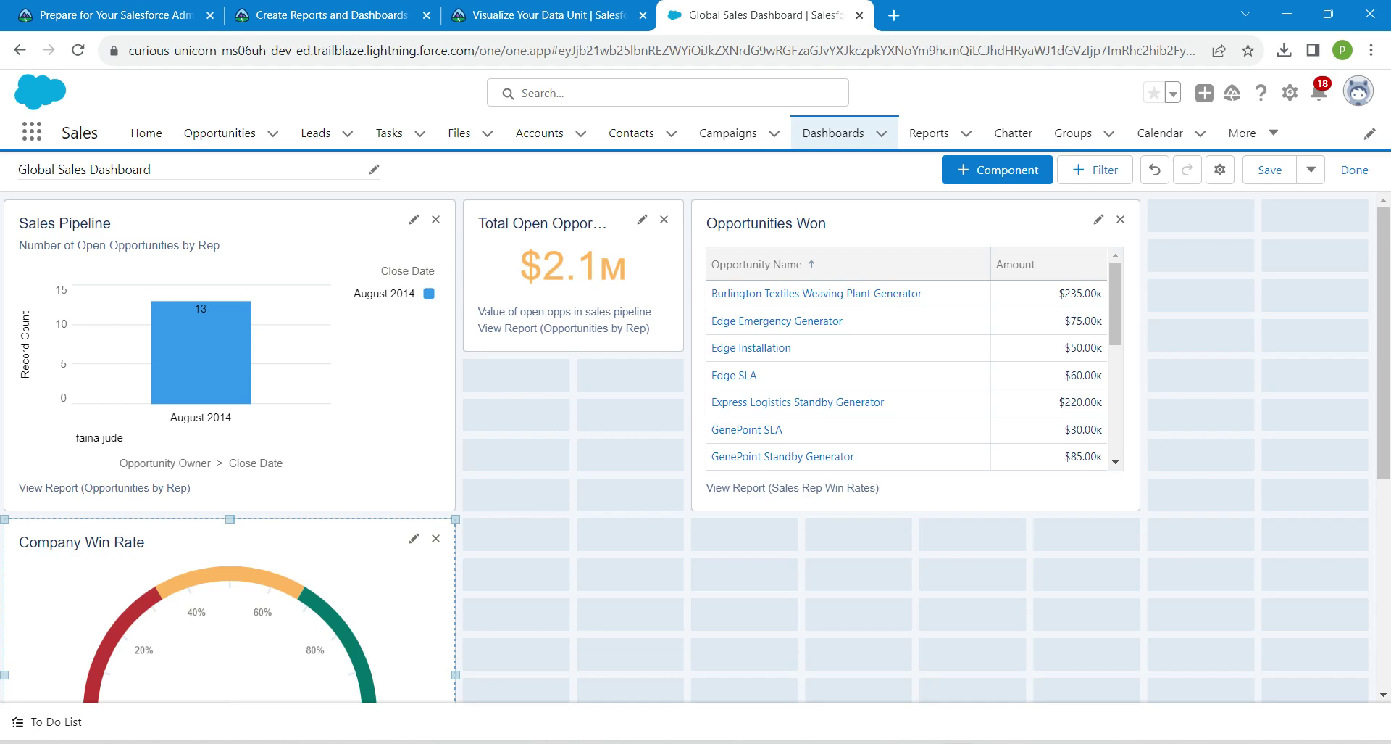
pyautogui.click(229, 355)
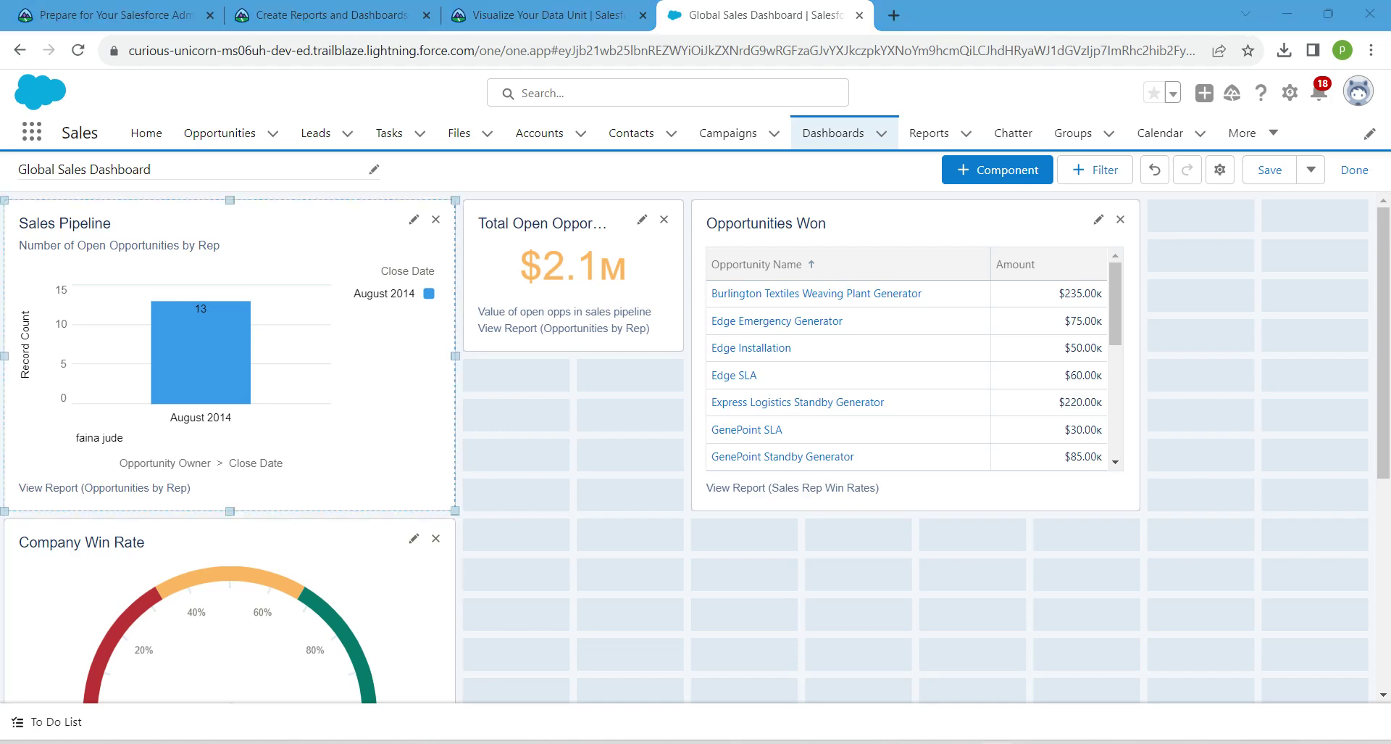
pyautogui.click(915, 355)
pyautogui.moveTo(1140, 355); pyautogui.dragTo(1050, 355)
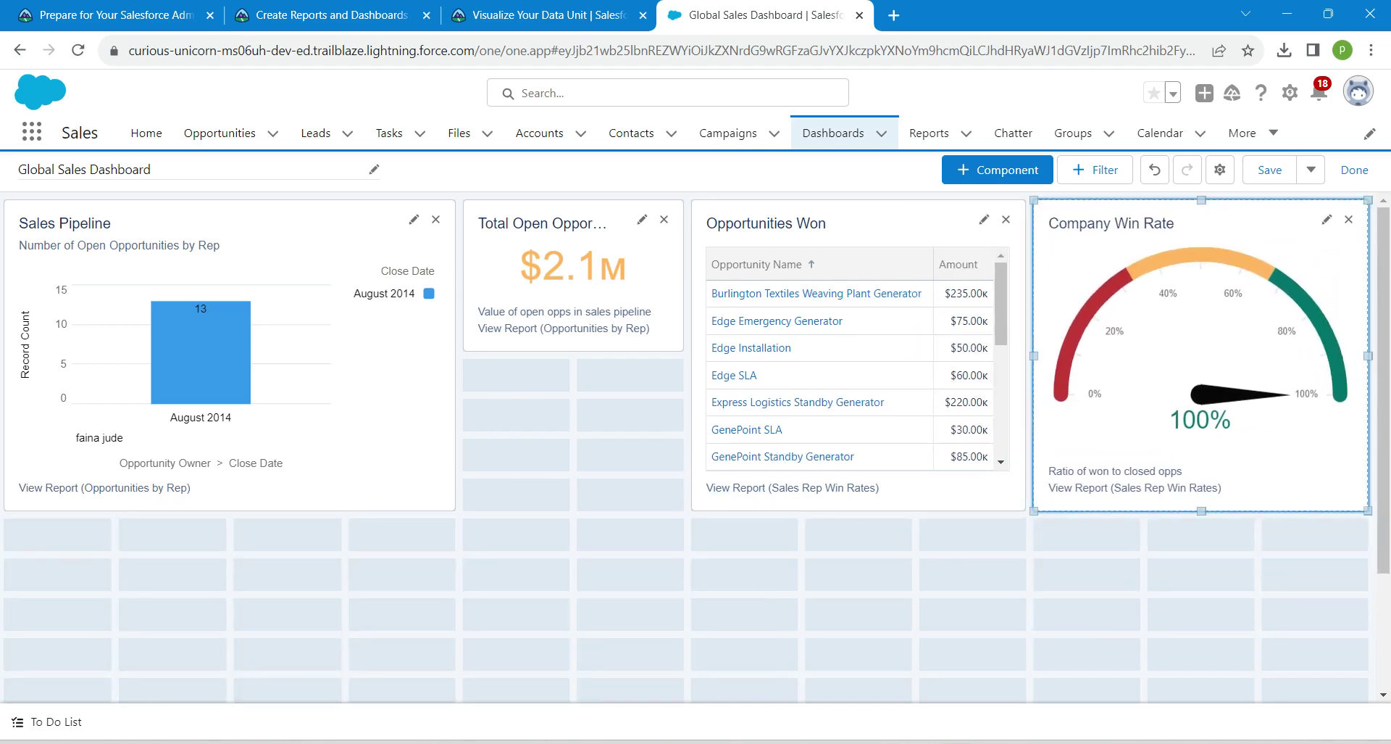
pyautogui.click(1269, 169)
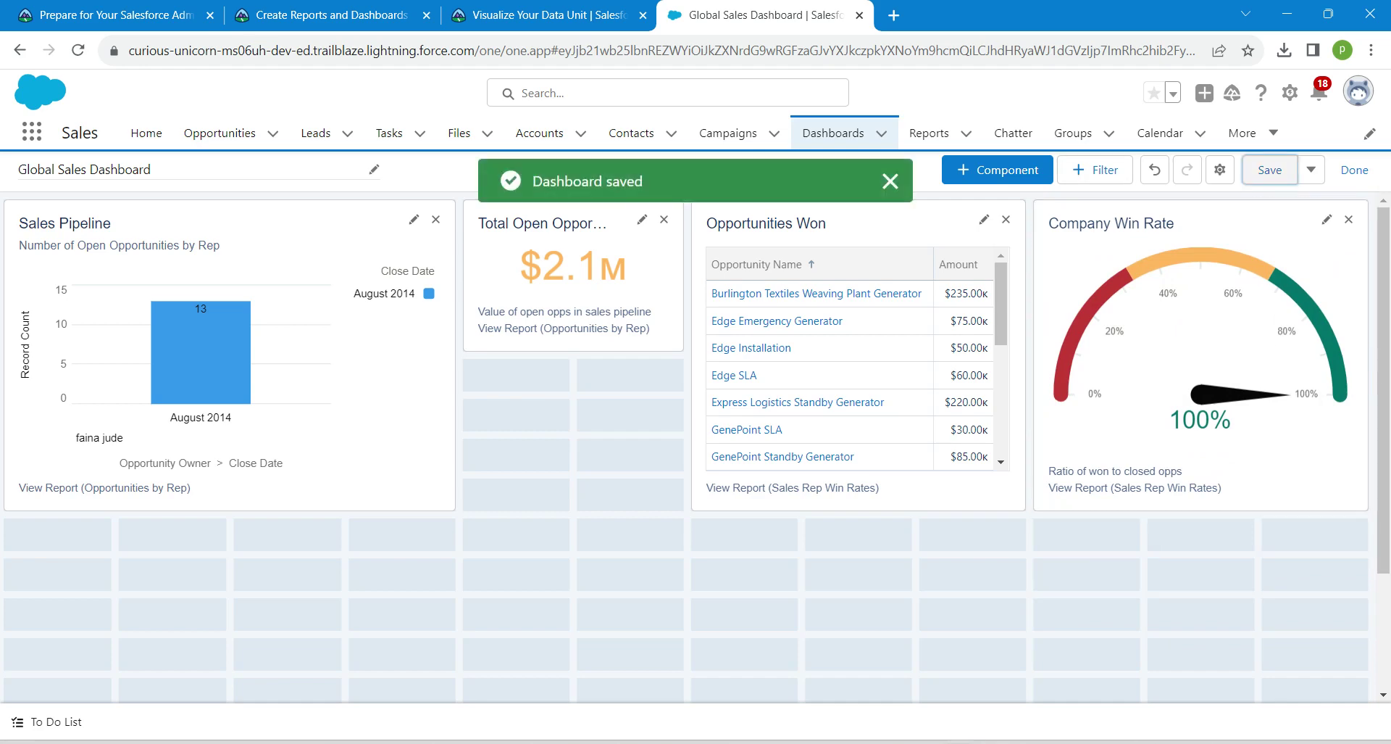
# Return to the Visualize Your Data unit on Trailhead and verify the step to earn 100 points.
pyautogui.click(544, 15)
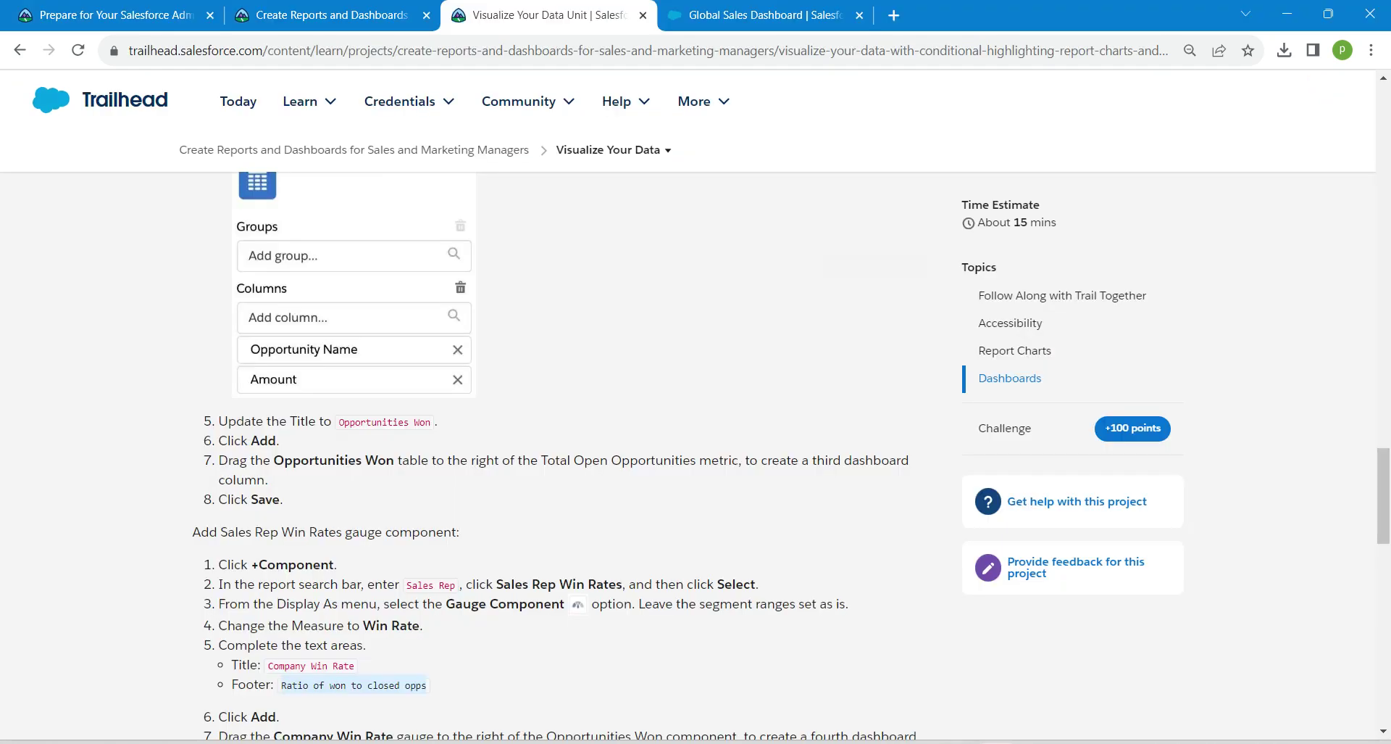
pyautogui.scroll(-10, 696, 457)
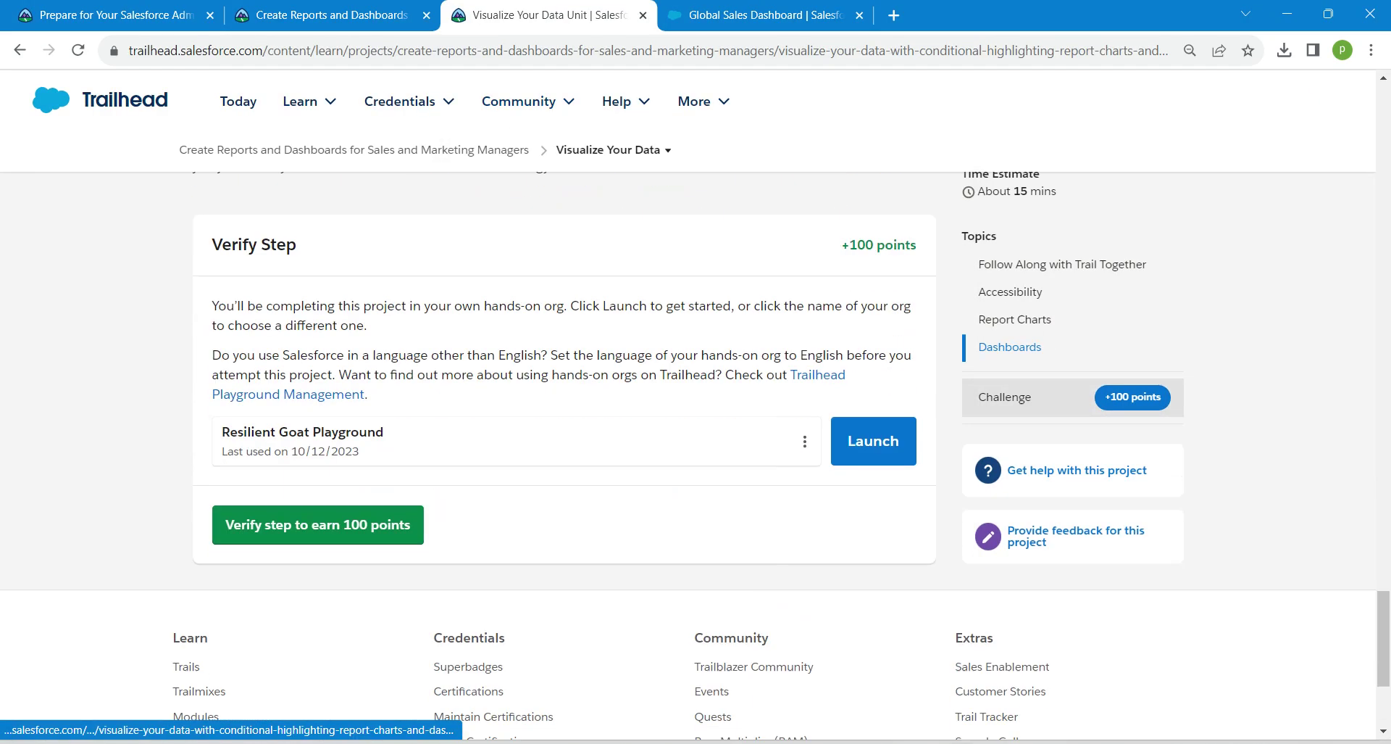
pyautogui.click(318, 492)
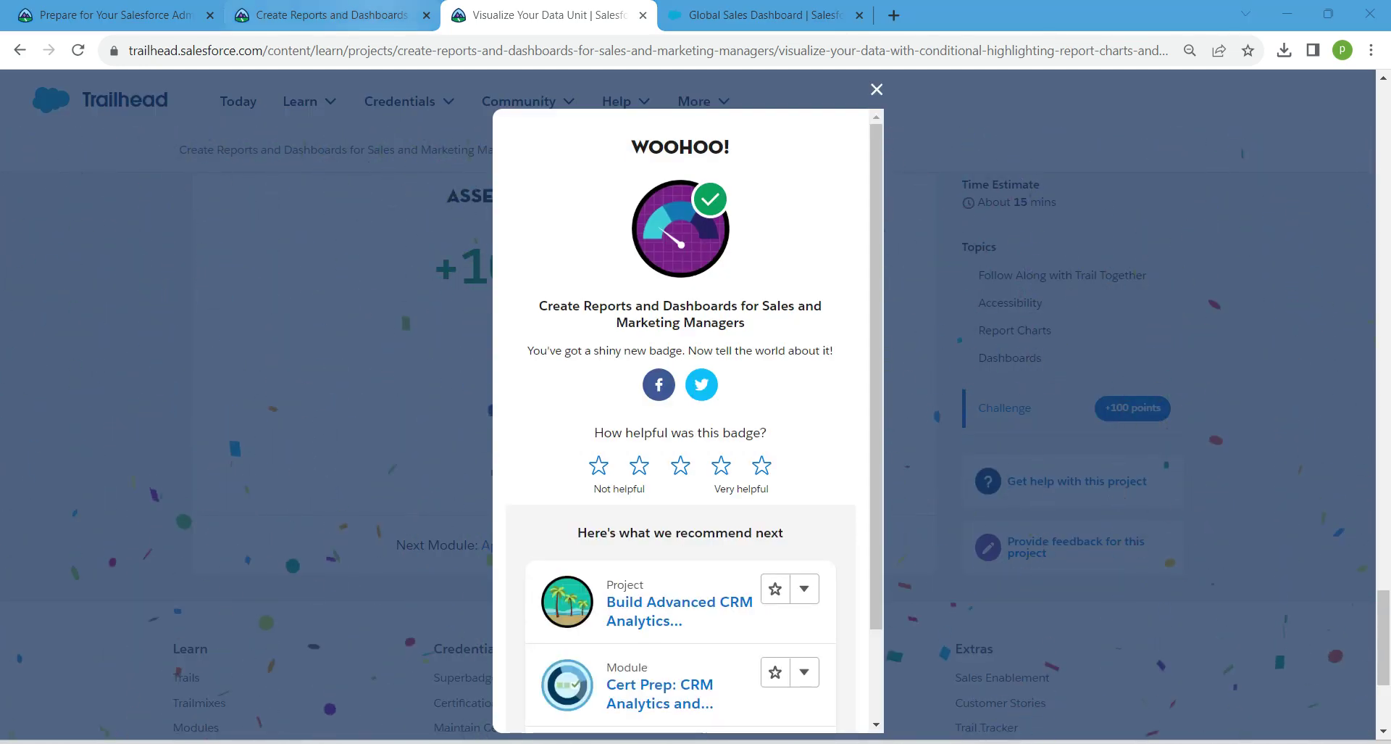
# Reload the Create Reports and Dashboards for Sales and Marketing Managers project page and check its completion status.
pyautogui.click(326, 14)
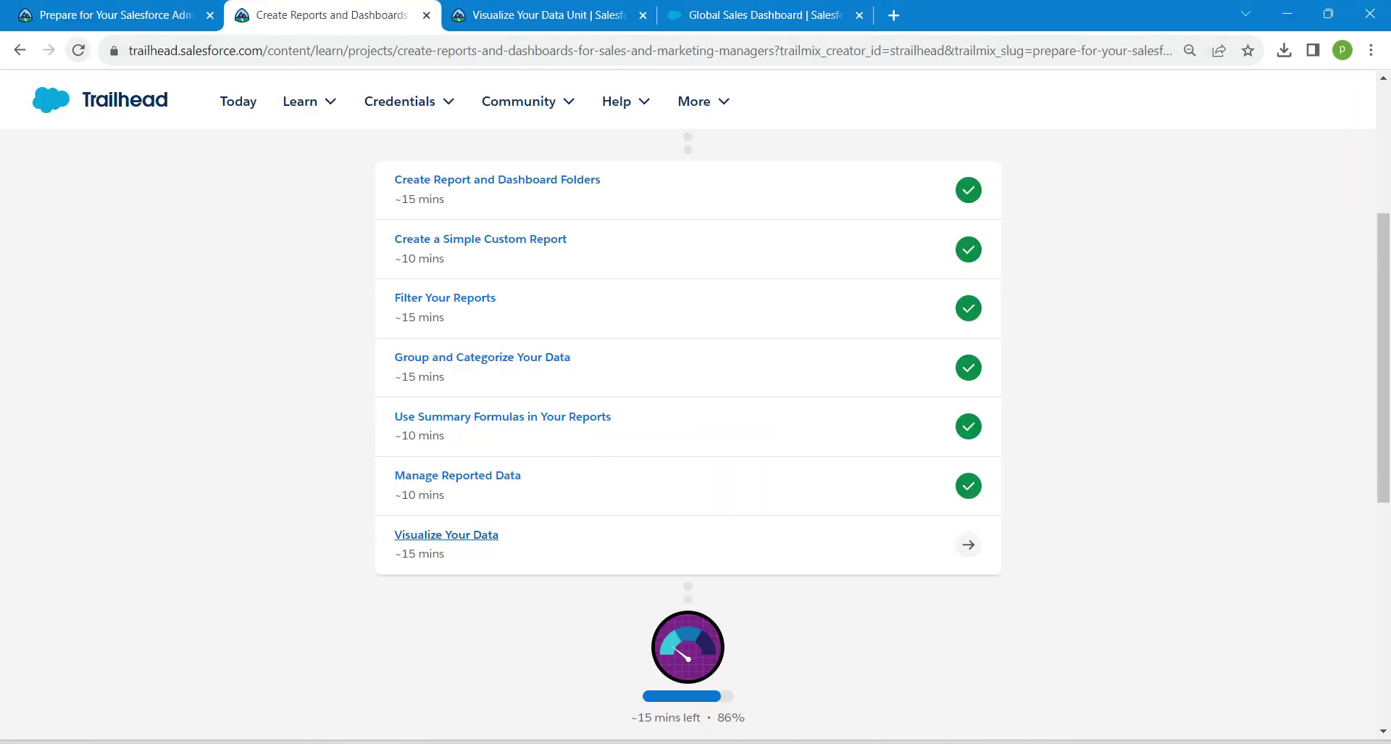
pyautogui.click(78, 50)
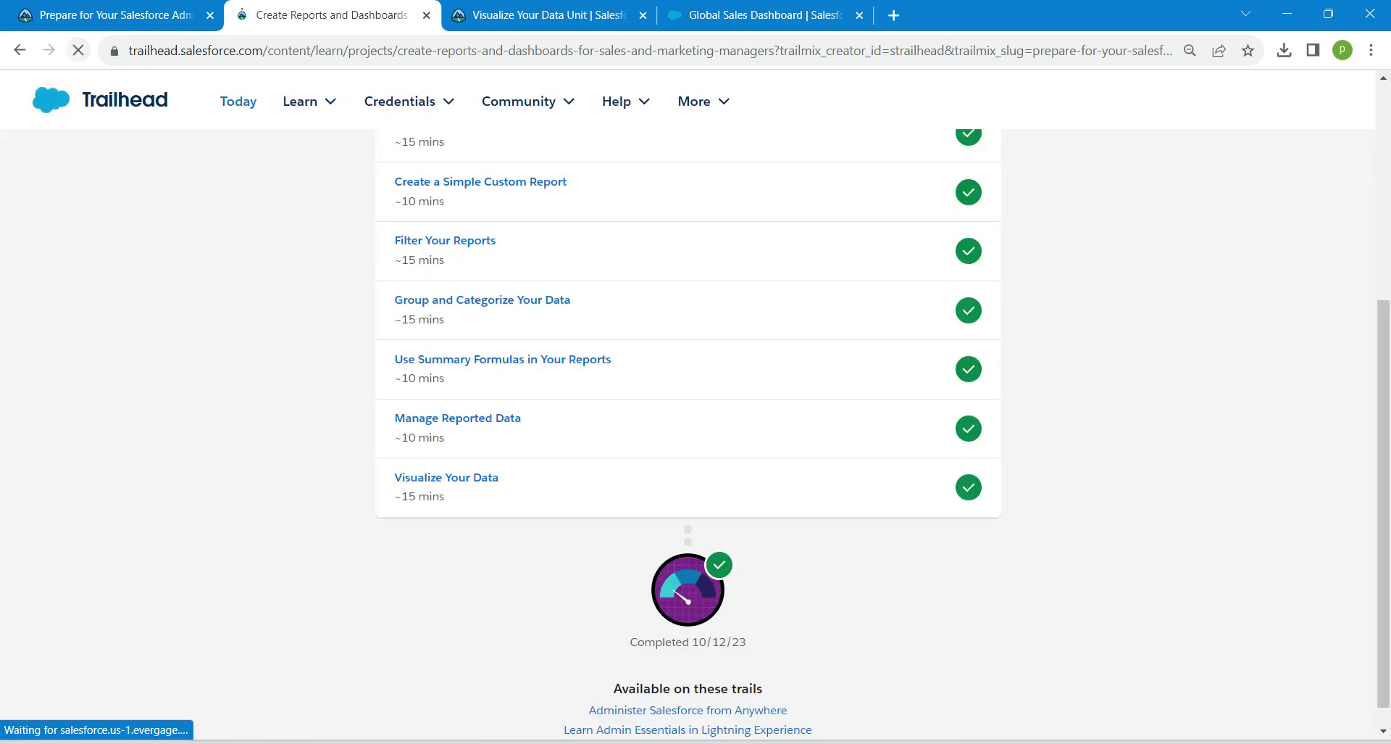
pyautogui.scroll(4, 689, 363)
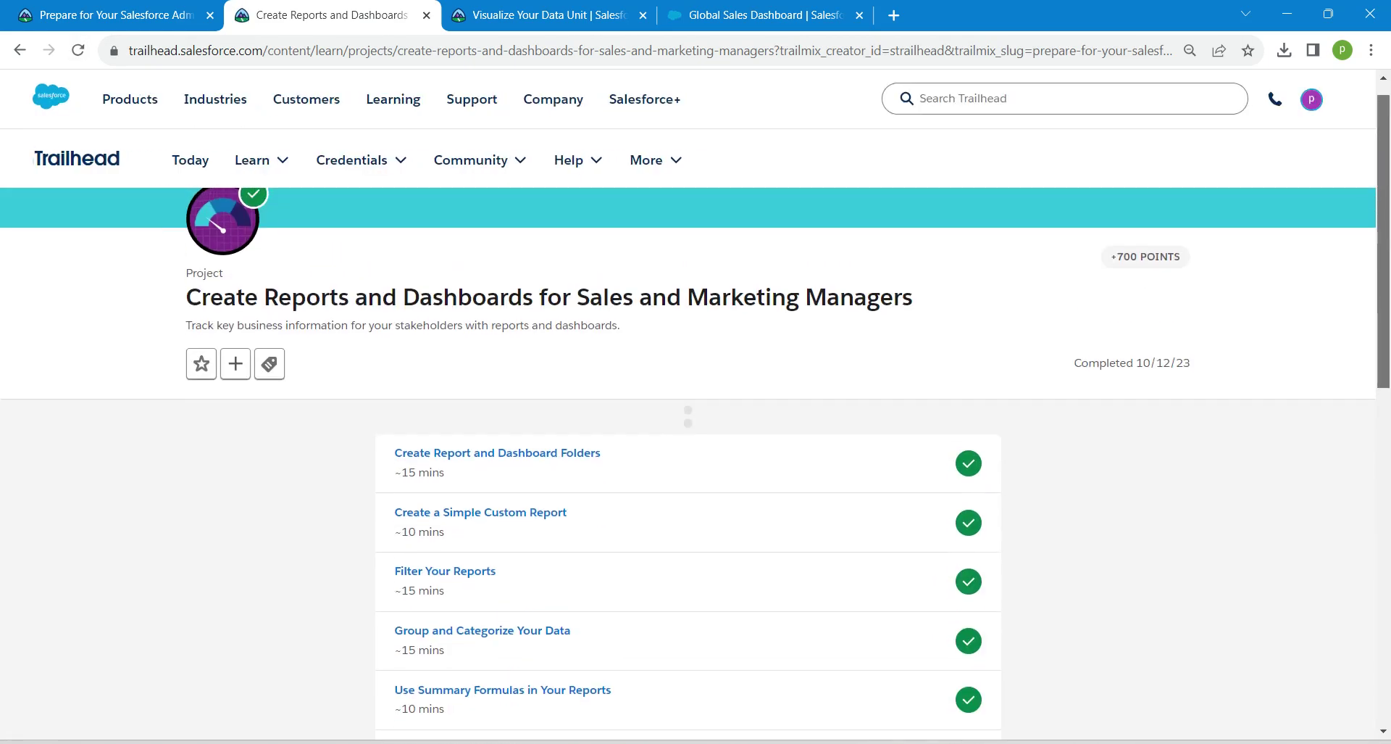